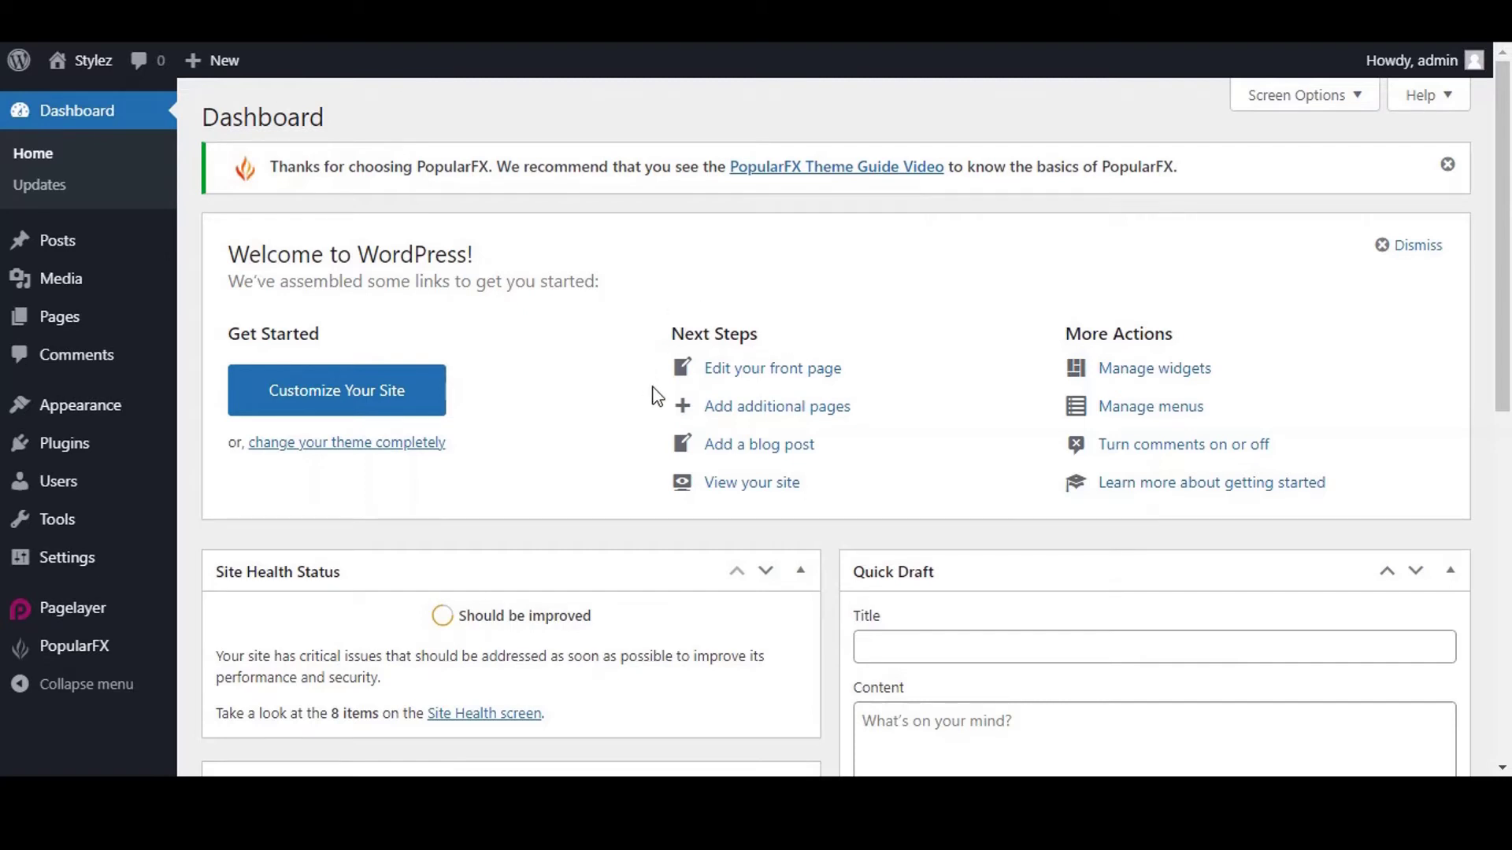
# Start a new Pagelayer template of type Header named 'Header'.
pyautogui.scroll(-3, 653, 395)
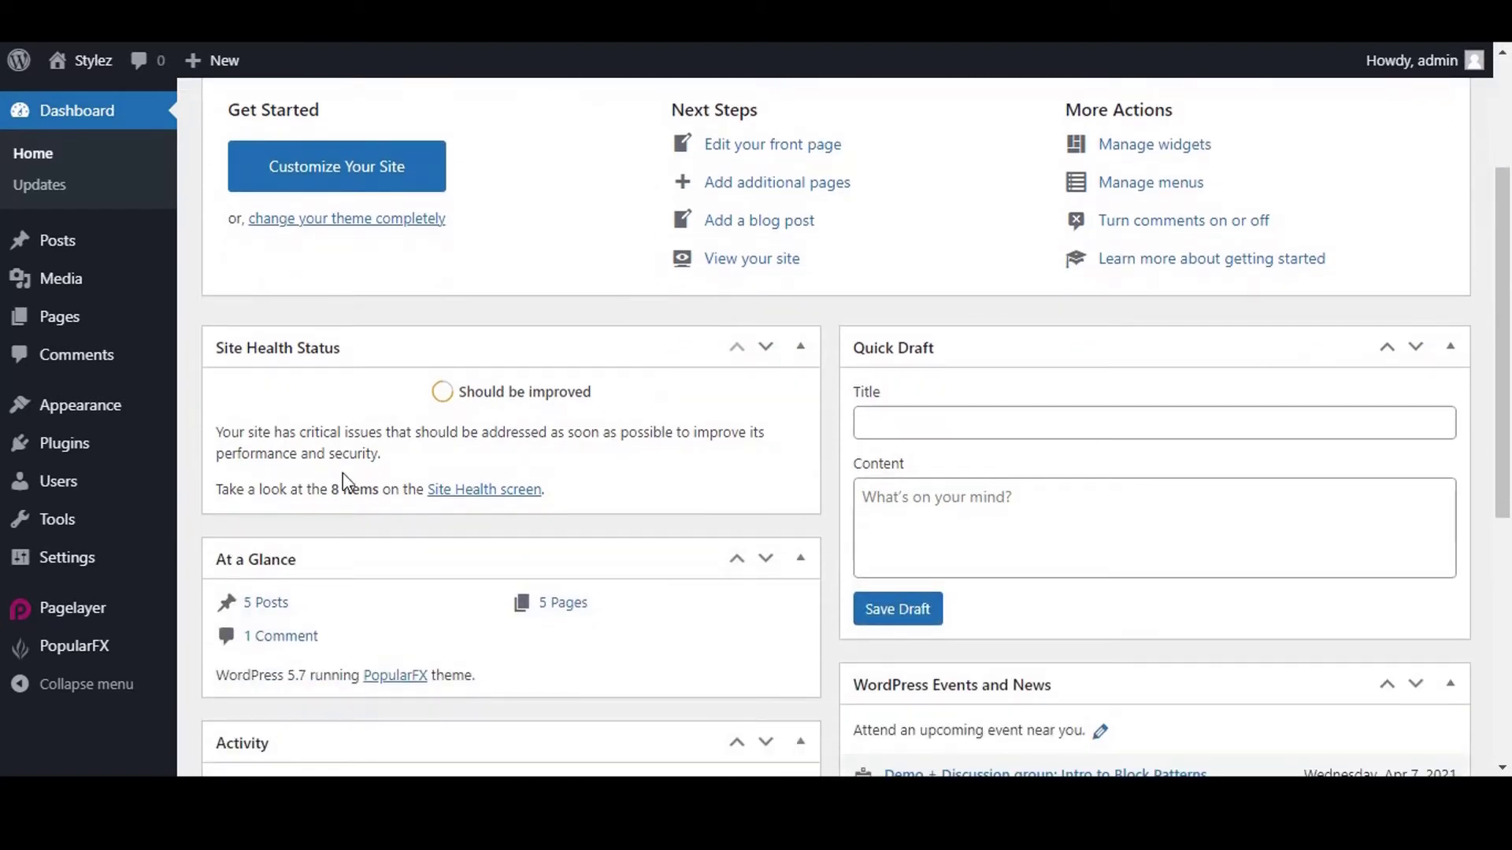
pyautogui.moveTo(89, 609)
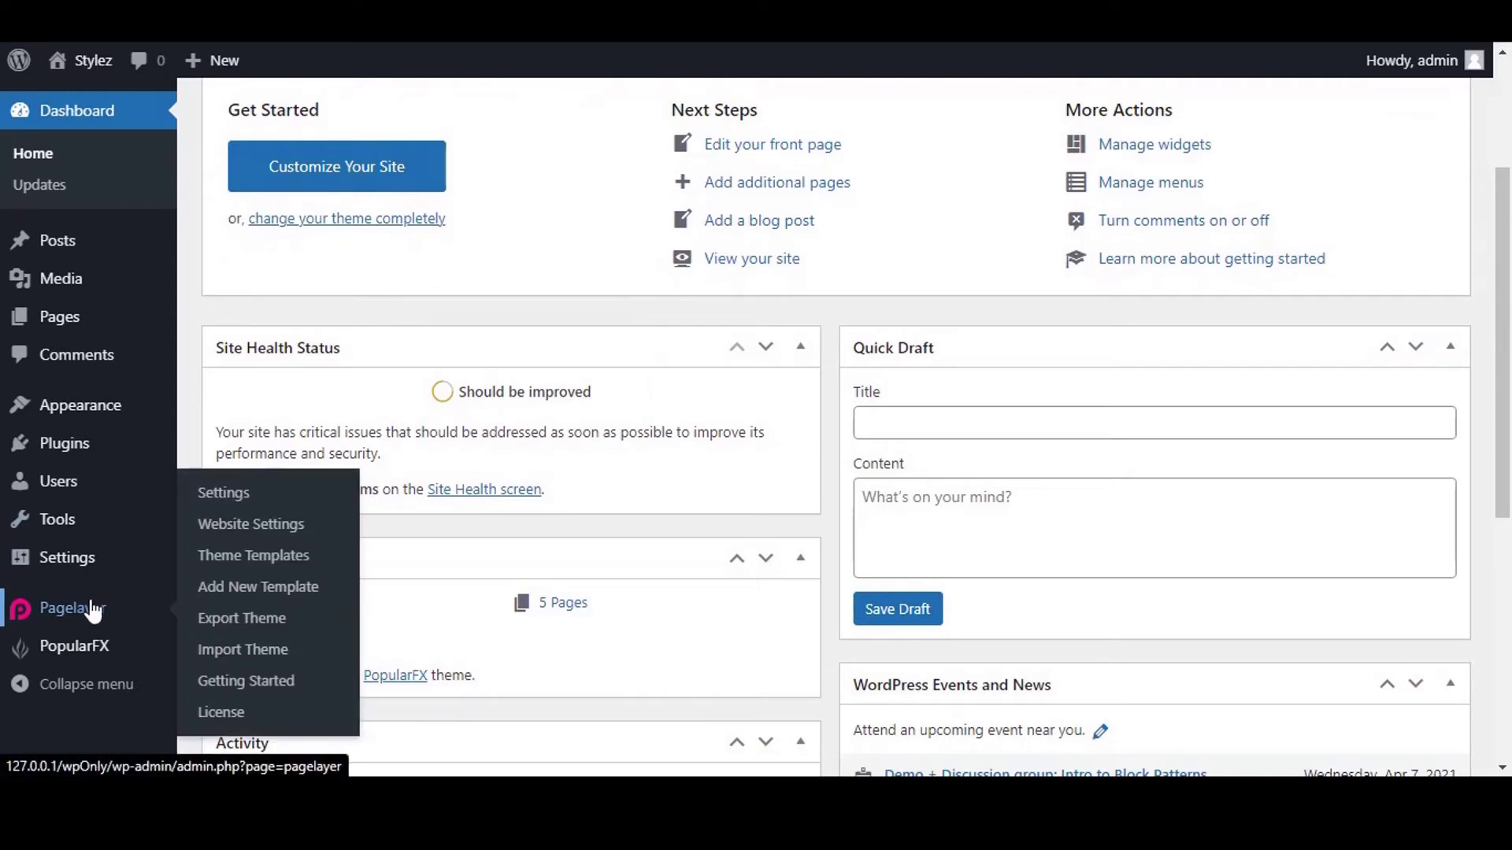
pyautogui.click(237, 592)
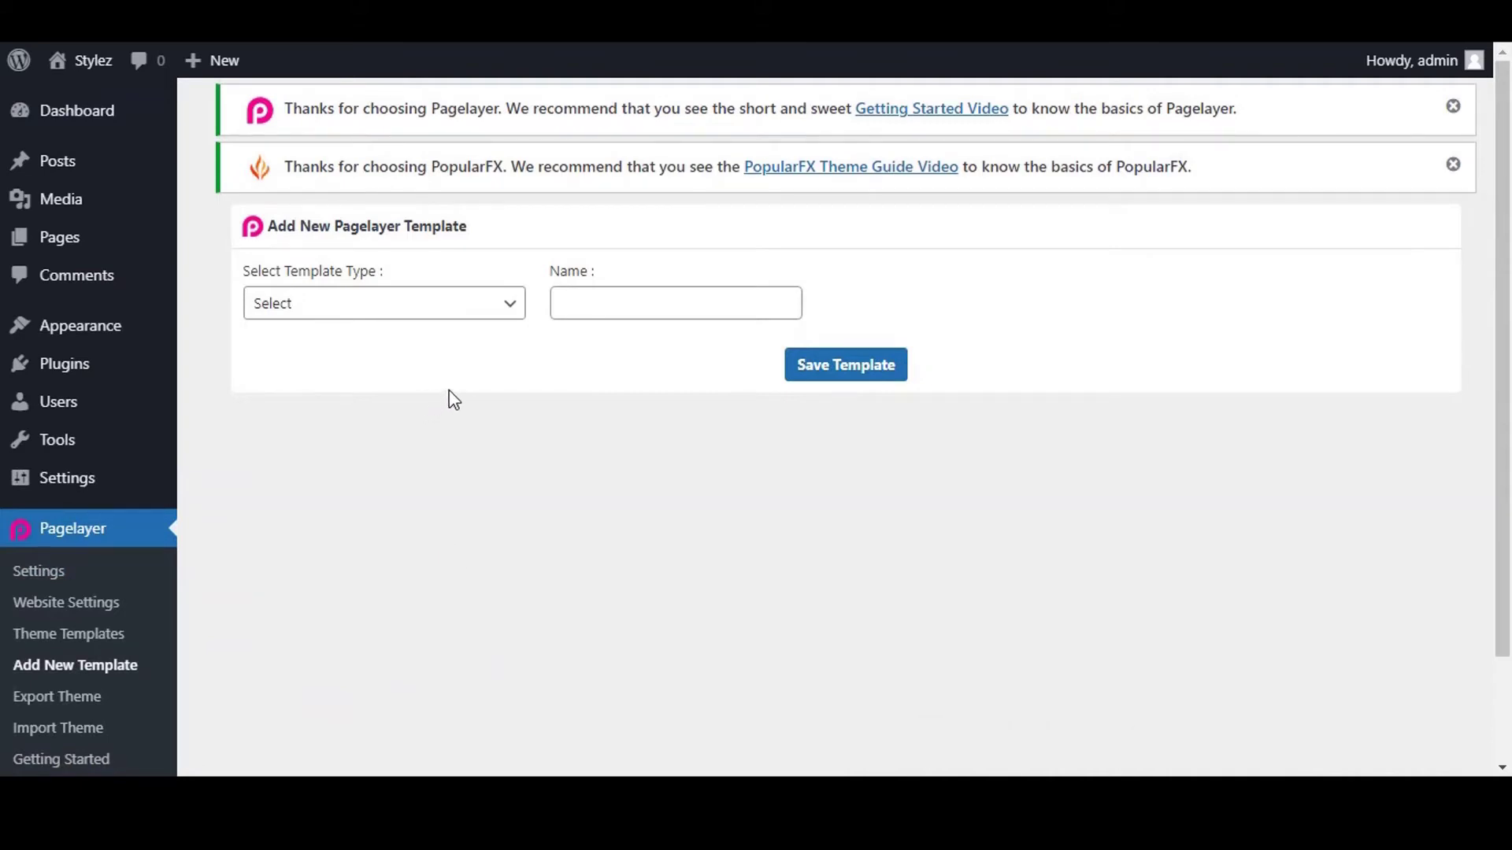
pyautogui.click(439, 312)
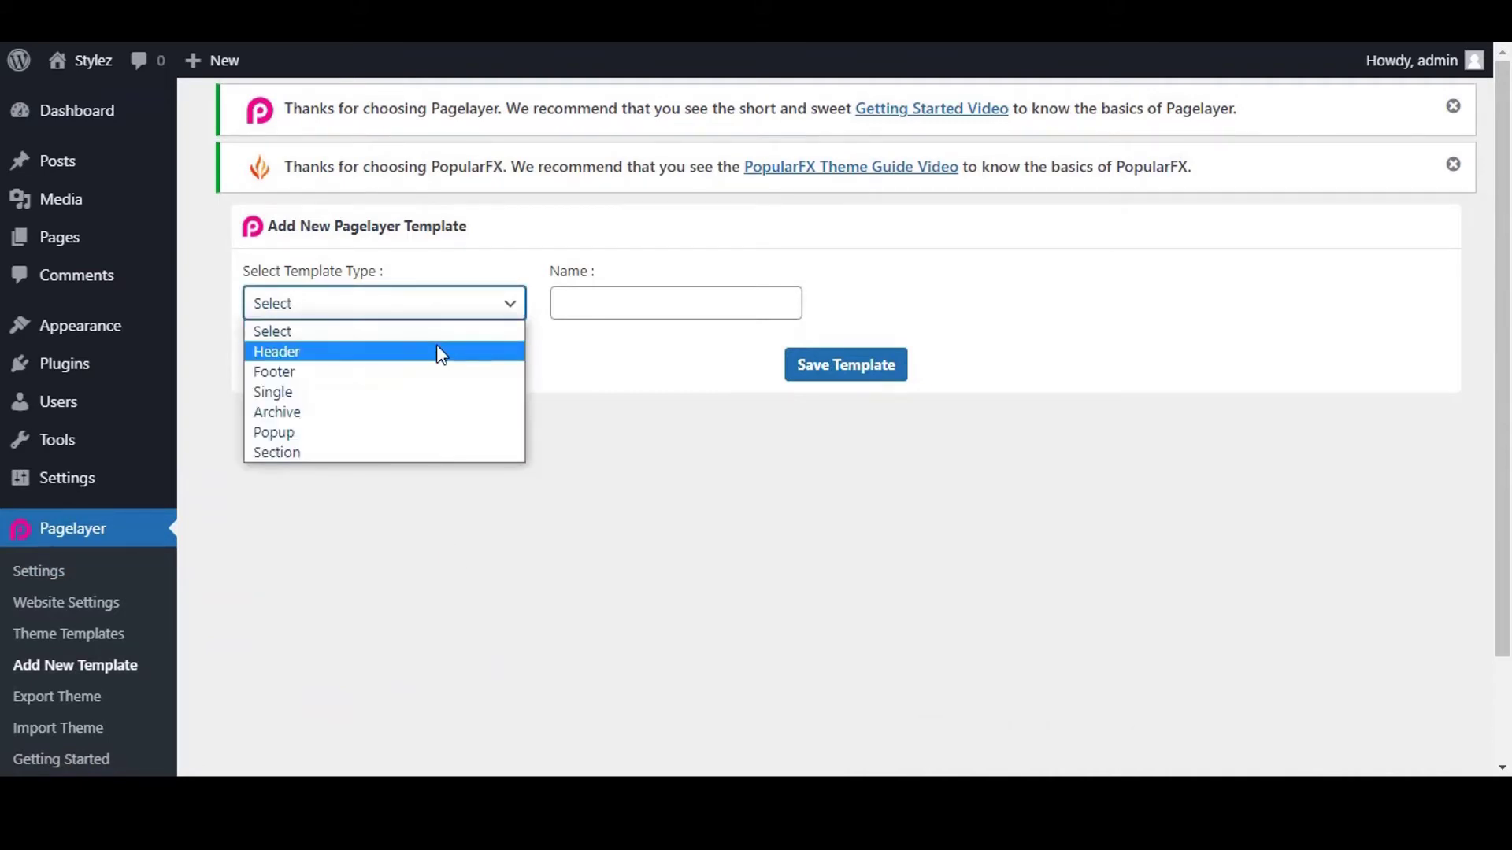
pyautogui.click(439, 352)
pyautogui.click(586, 312)
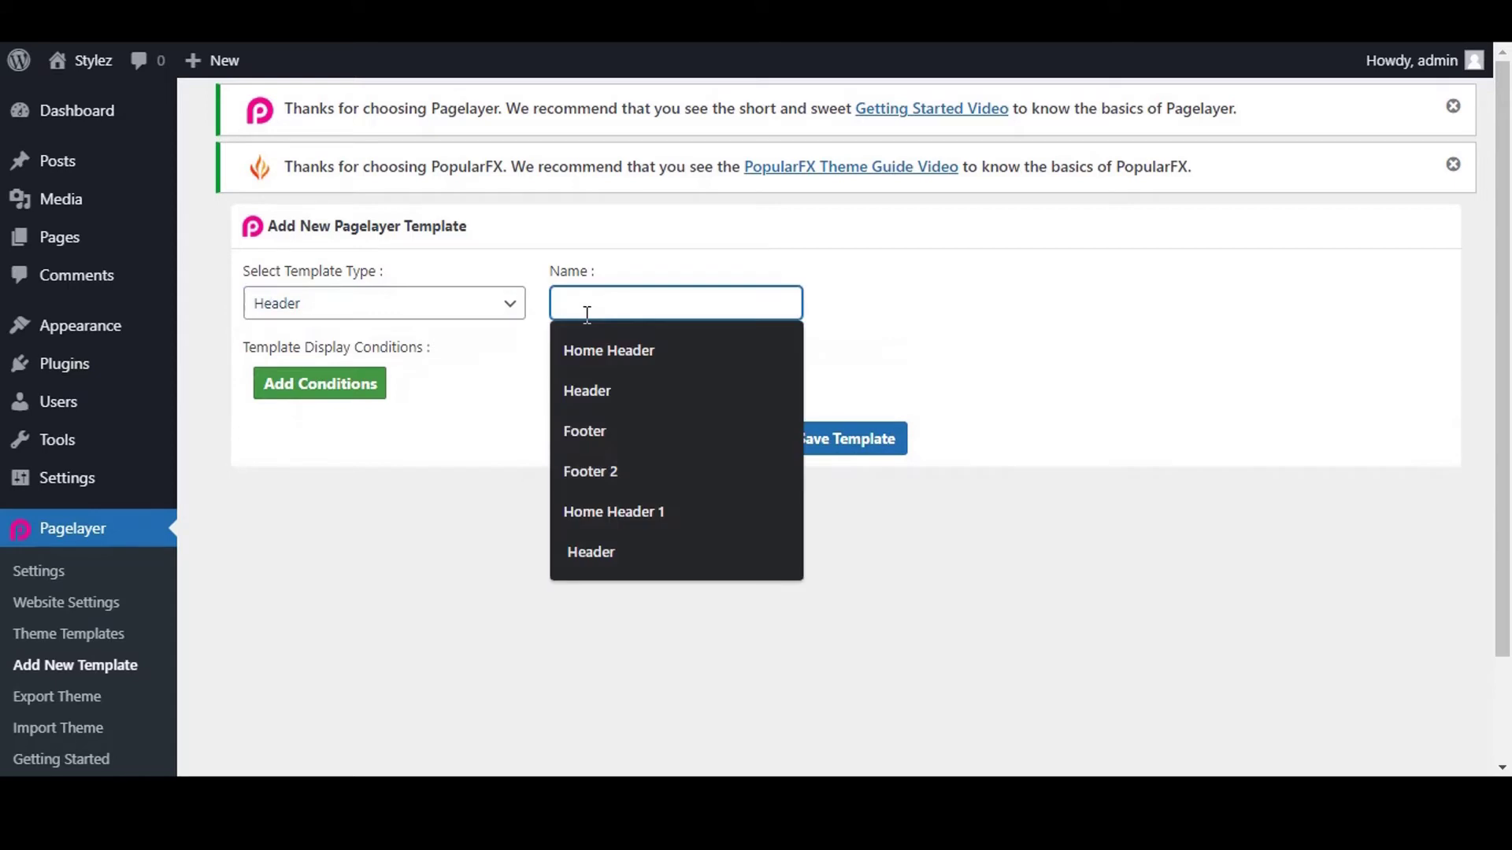
pyautogui.write('H')
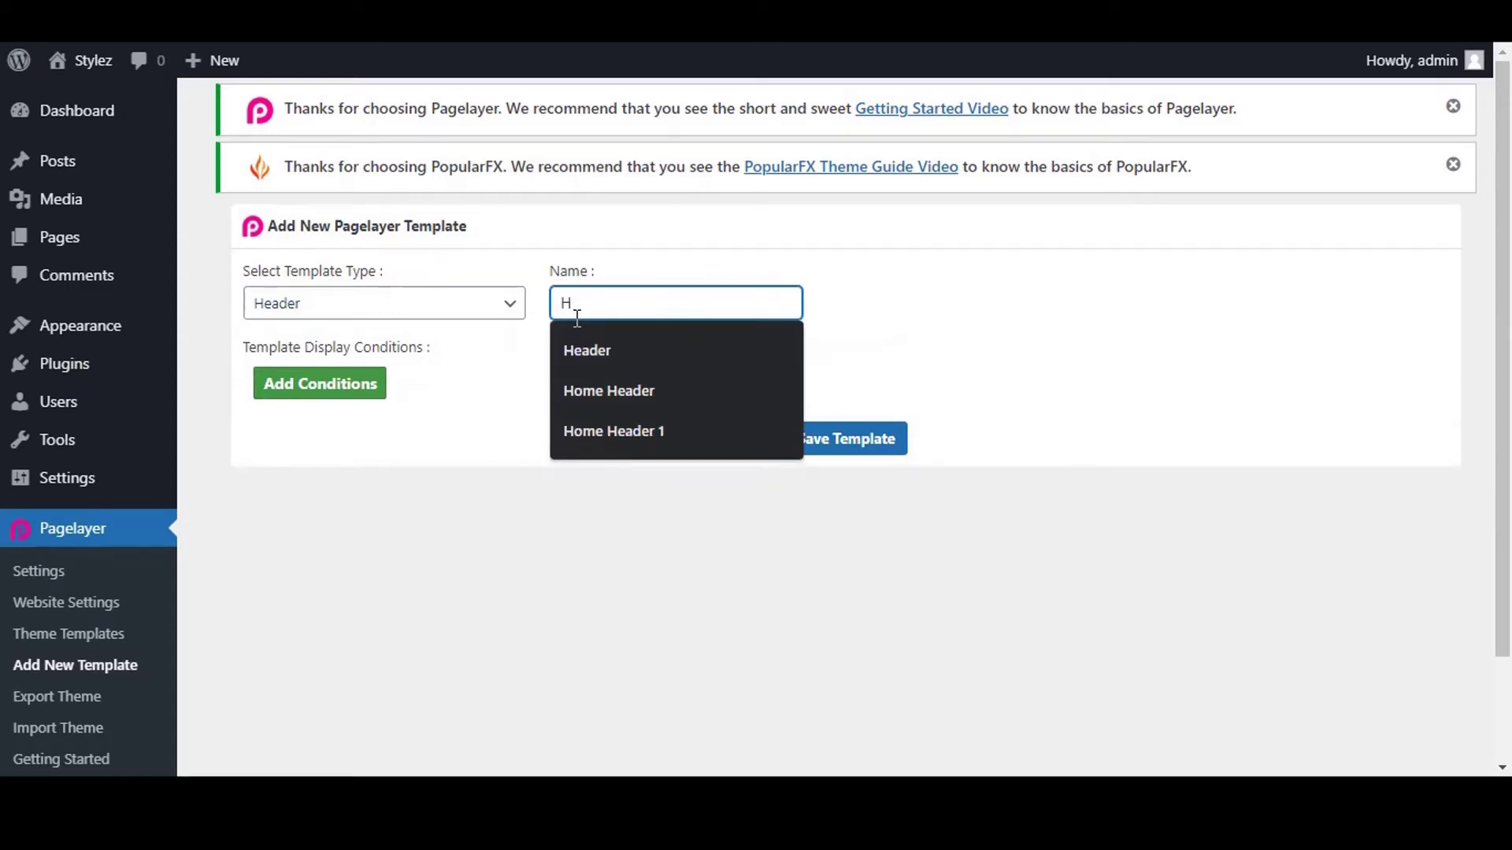
pyautogui.write('eader')
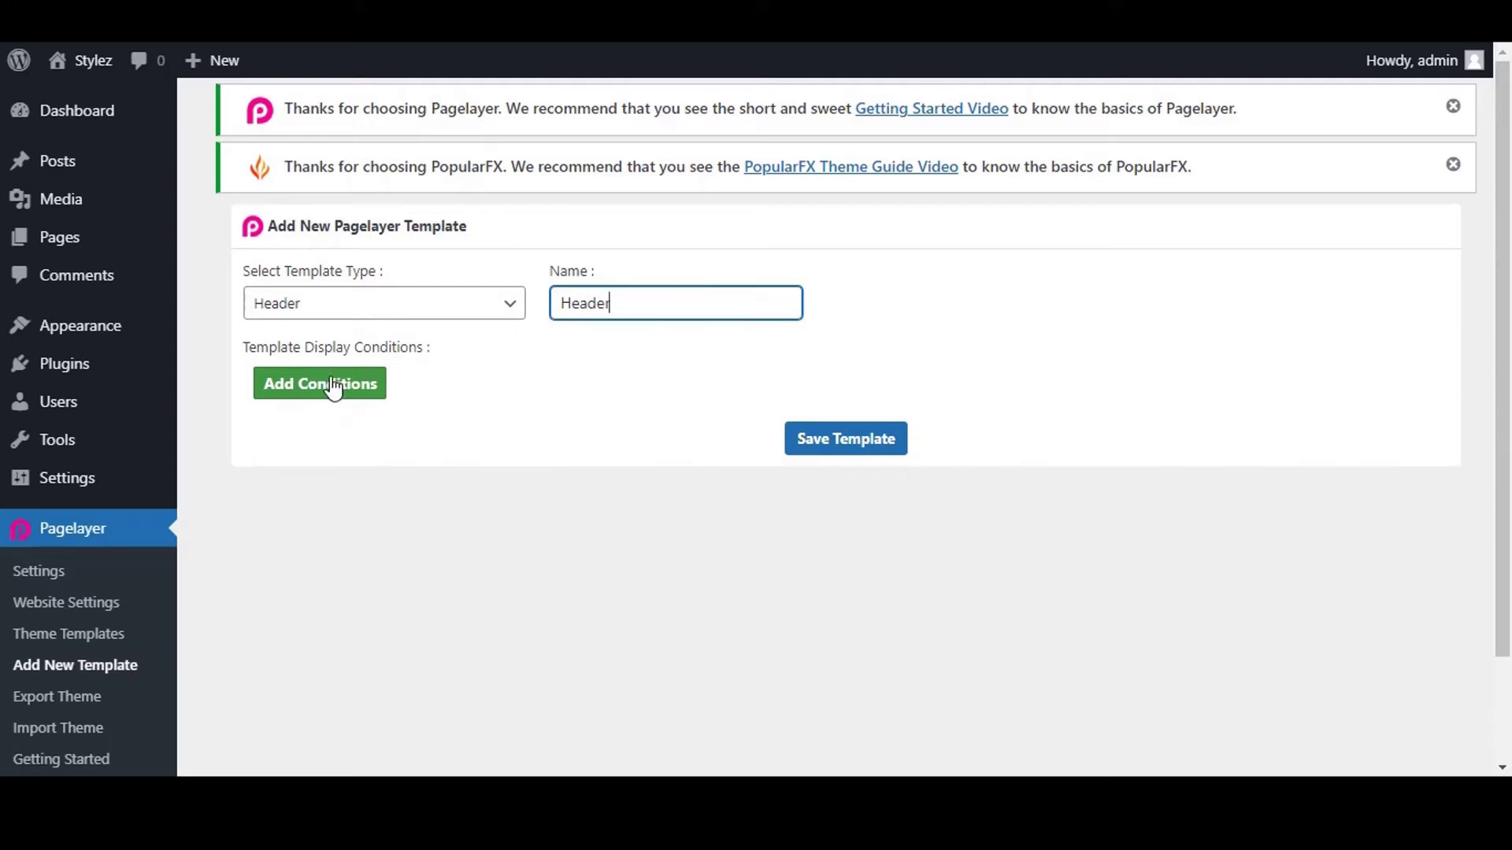
# Add an Include condition for the Full Site and save the template.
pyautogui.click(334, 387)
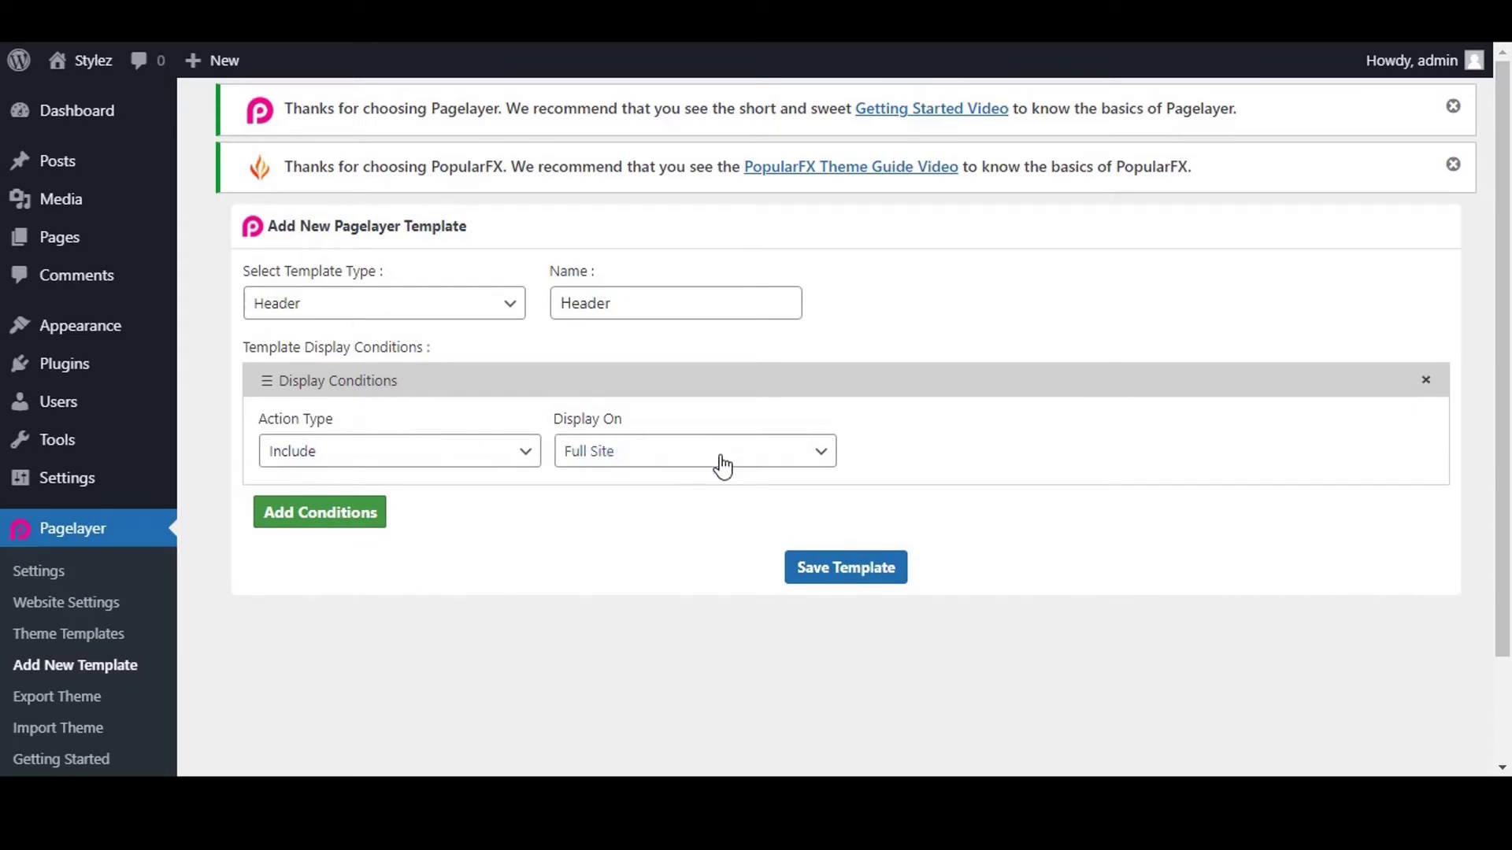
pyautogui.click(460, 465)
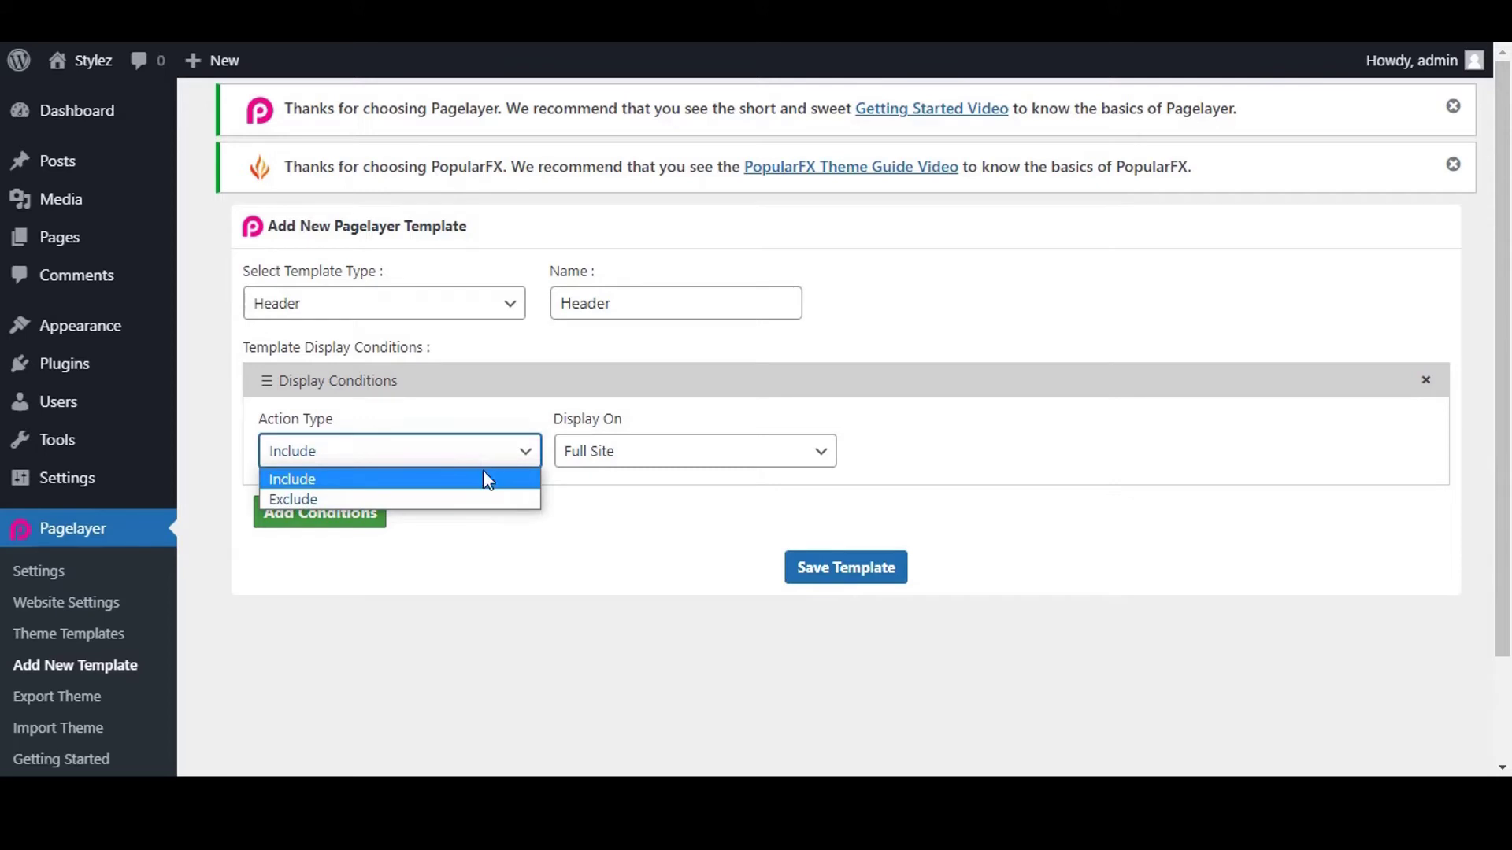
pyautogui.click(488, 480)
pyautogui.click(696, 459)
pyautogui.click(695, 459)
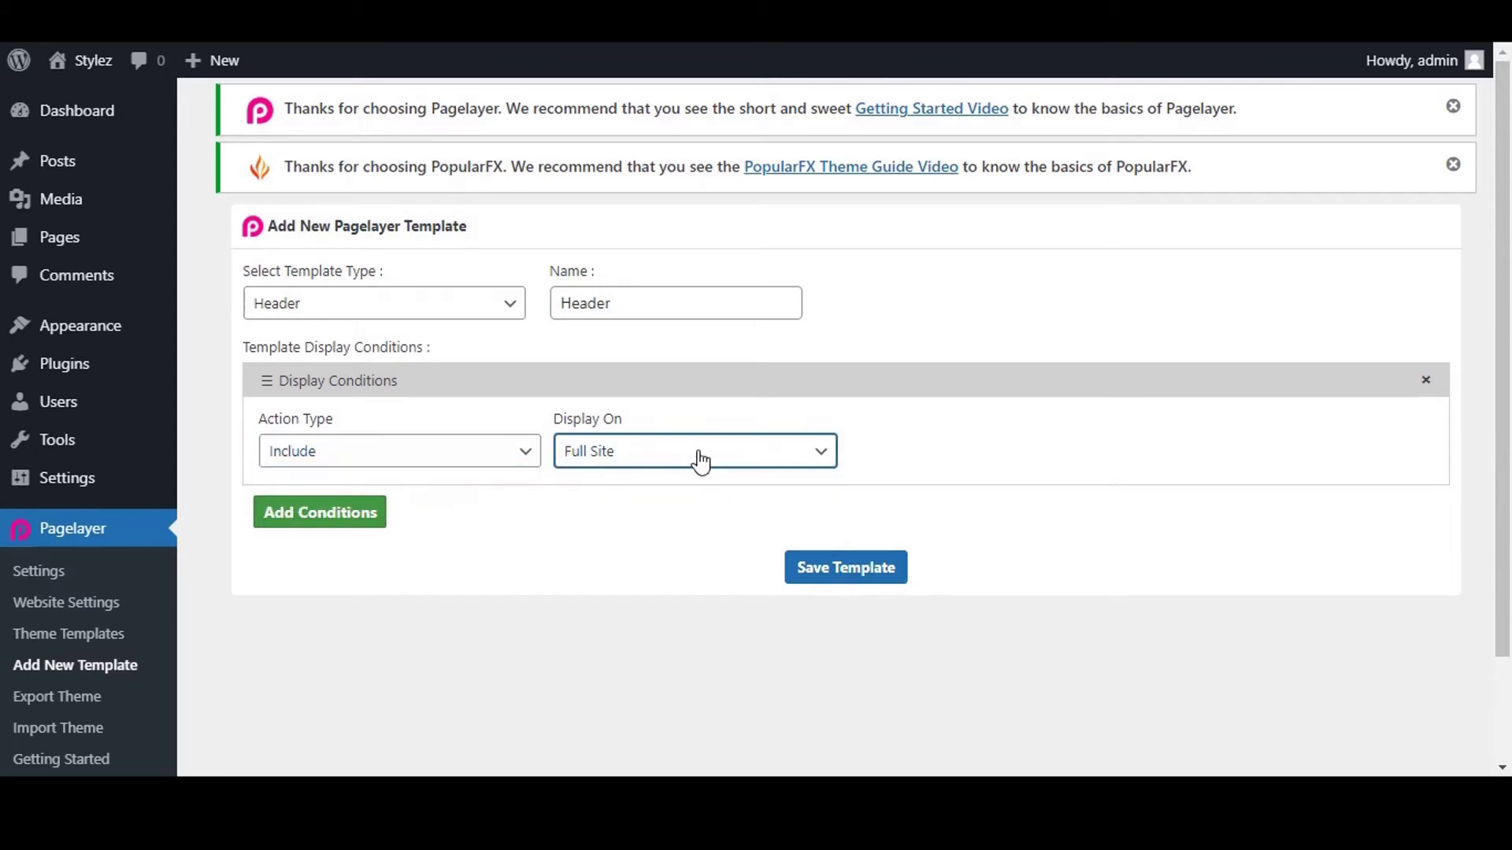
pyautogui.click(836, 573)
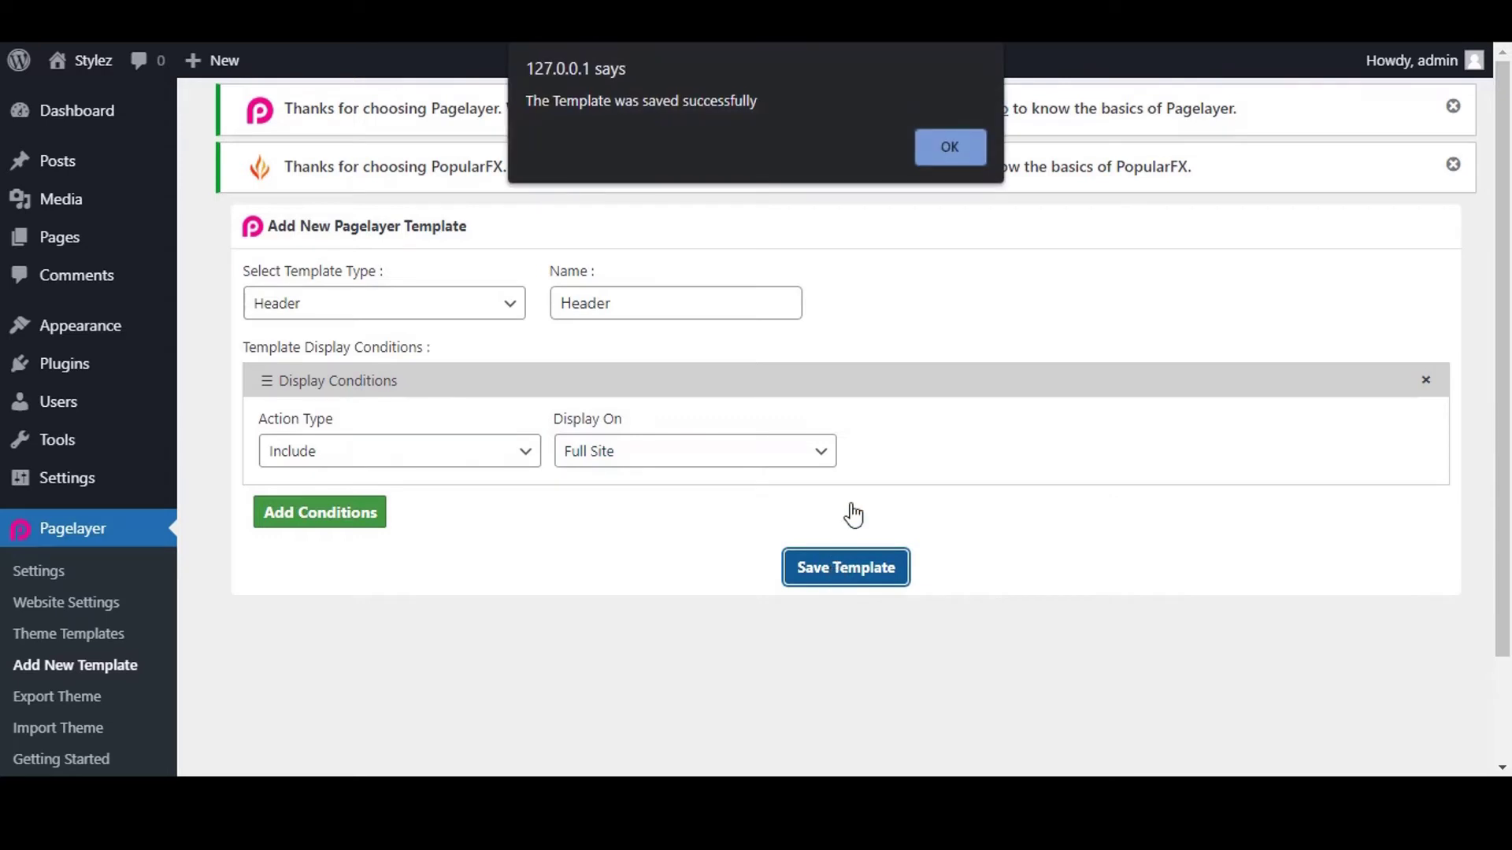
pyautogui.click(949, 156)
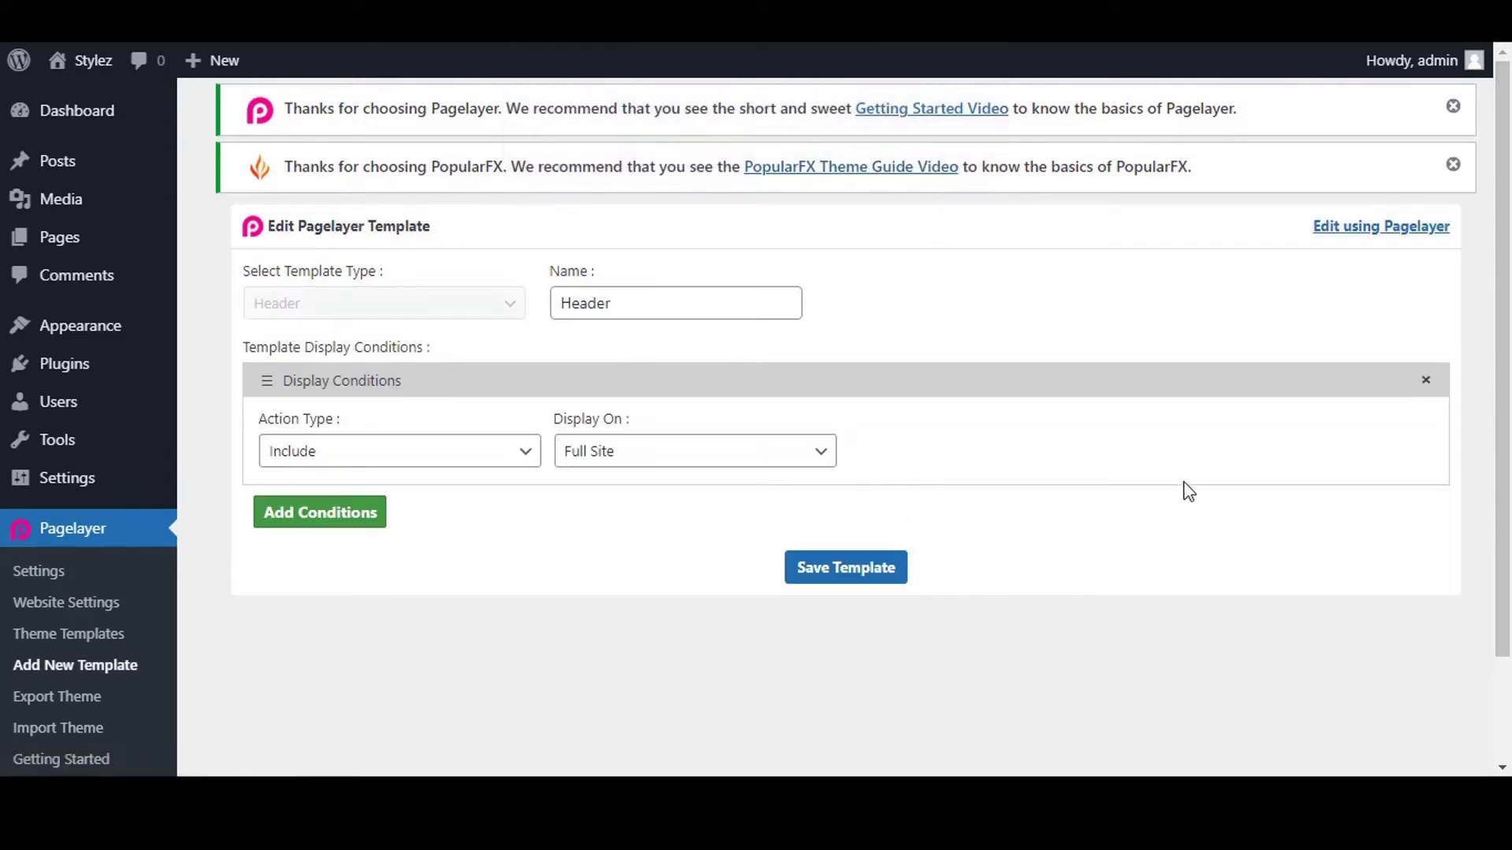
# In the visual editor, add a Title heading to the top column and colour it near-black #070a0b.
pyautogui.click(1378, 228)
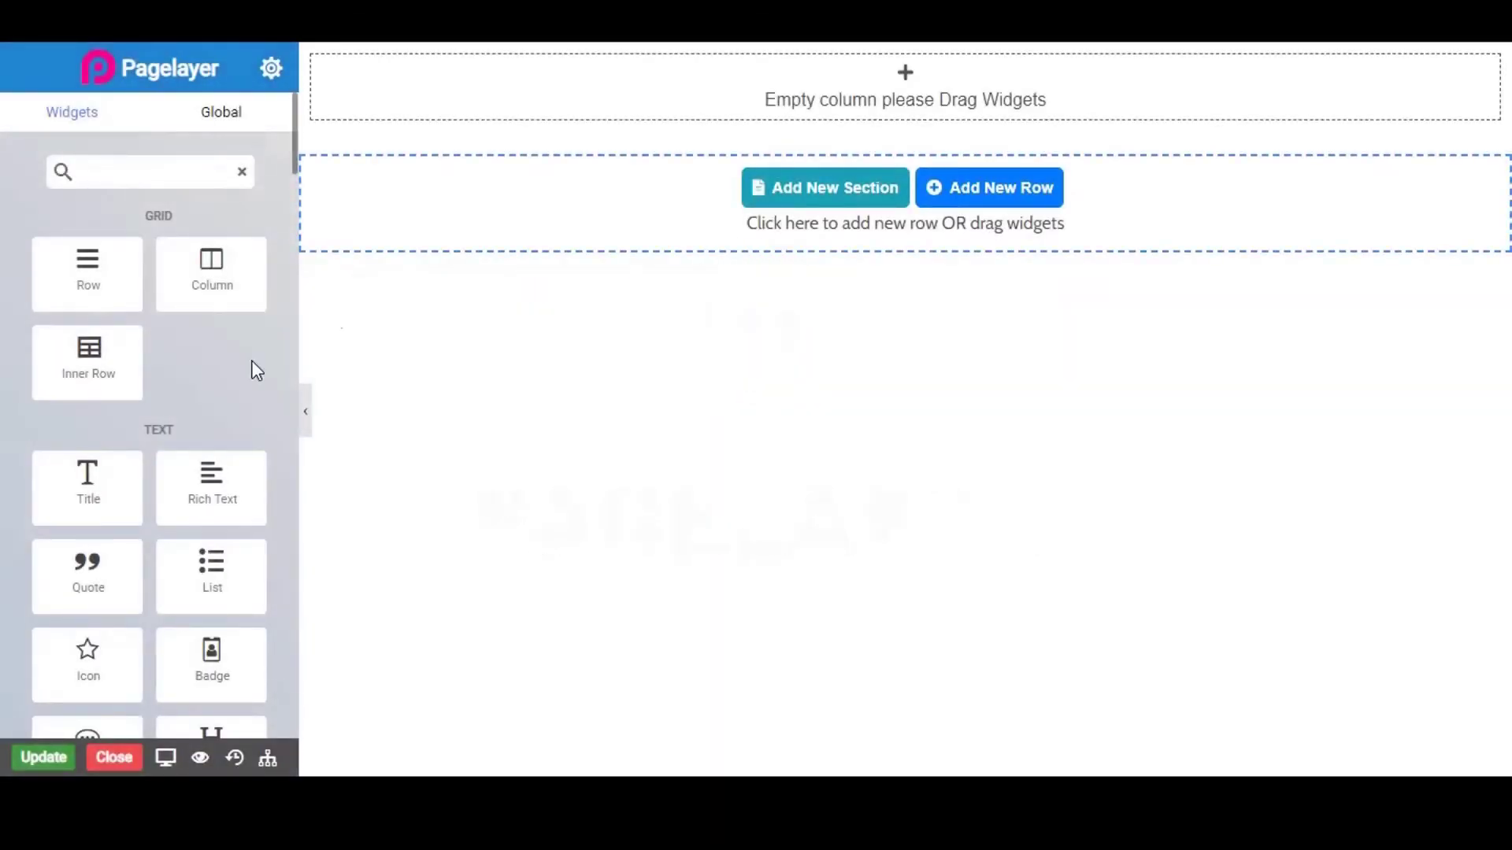
pyautogui.moveTo(84, 489); pyautogui.dragTo(638, 86)
pyautogui.click(80, 600)
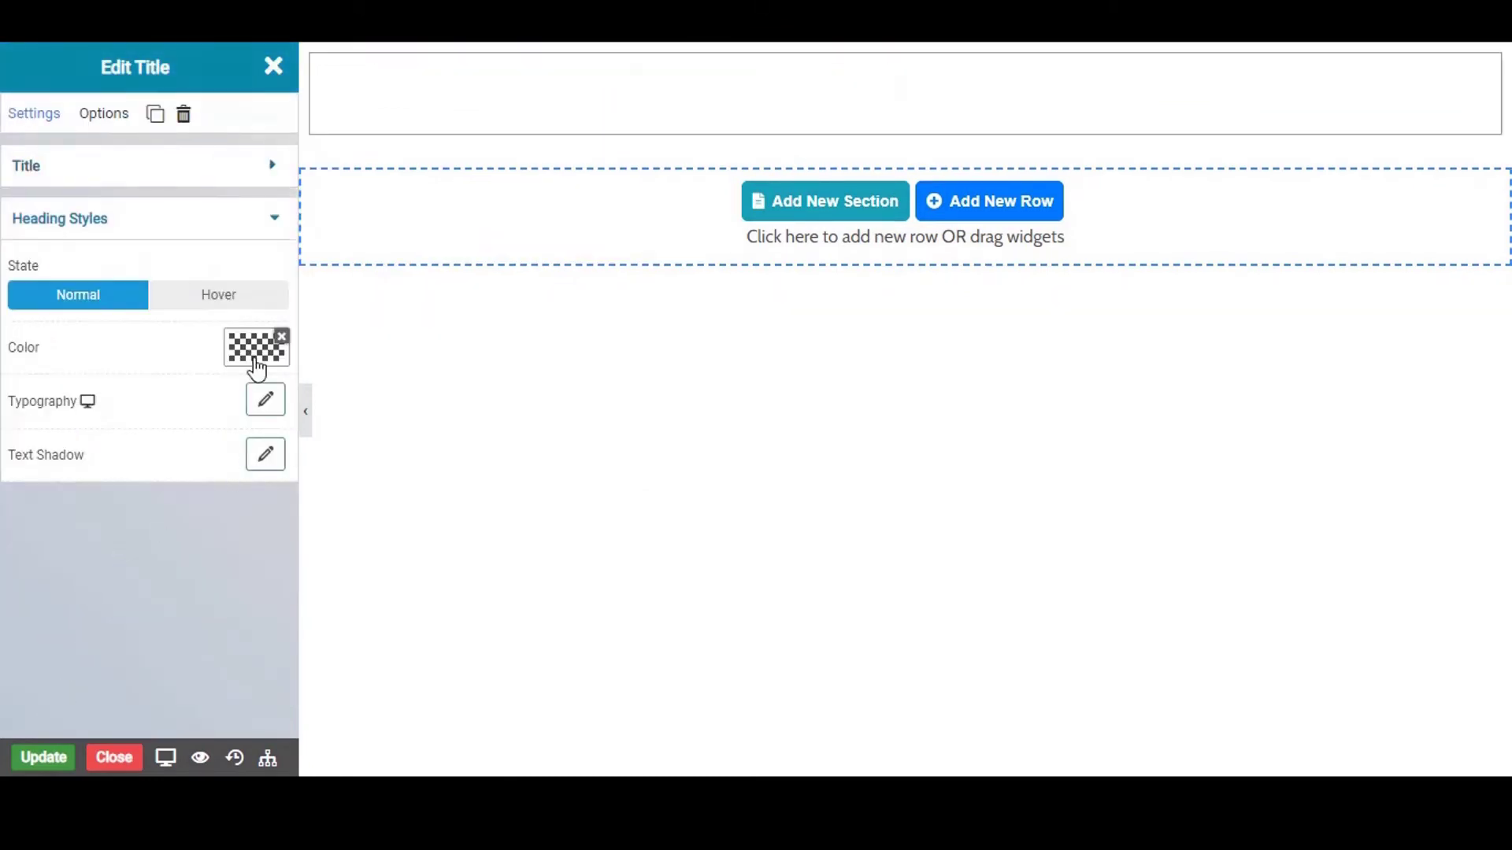
pyautogui.click(253, 350)
pyautogui.moveTo(105, 530); pyautogui.dragTo(68, 644)
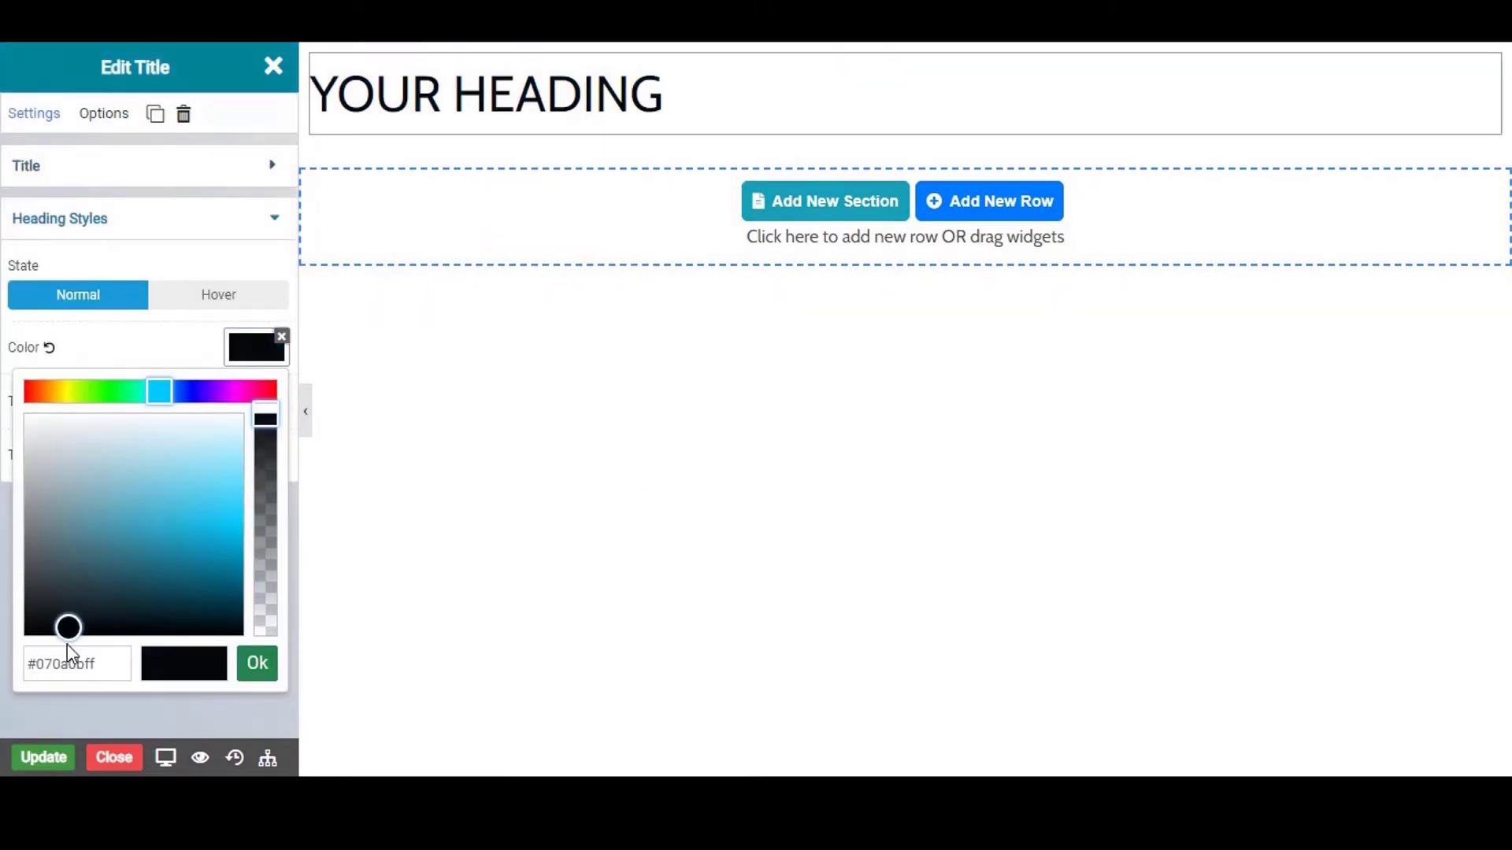
pyautogui.click(252, 682)
pyautogui.click(105, 220)
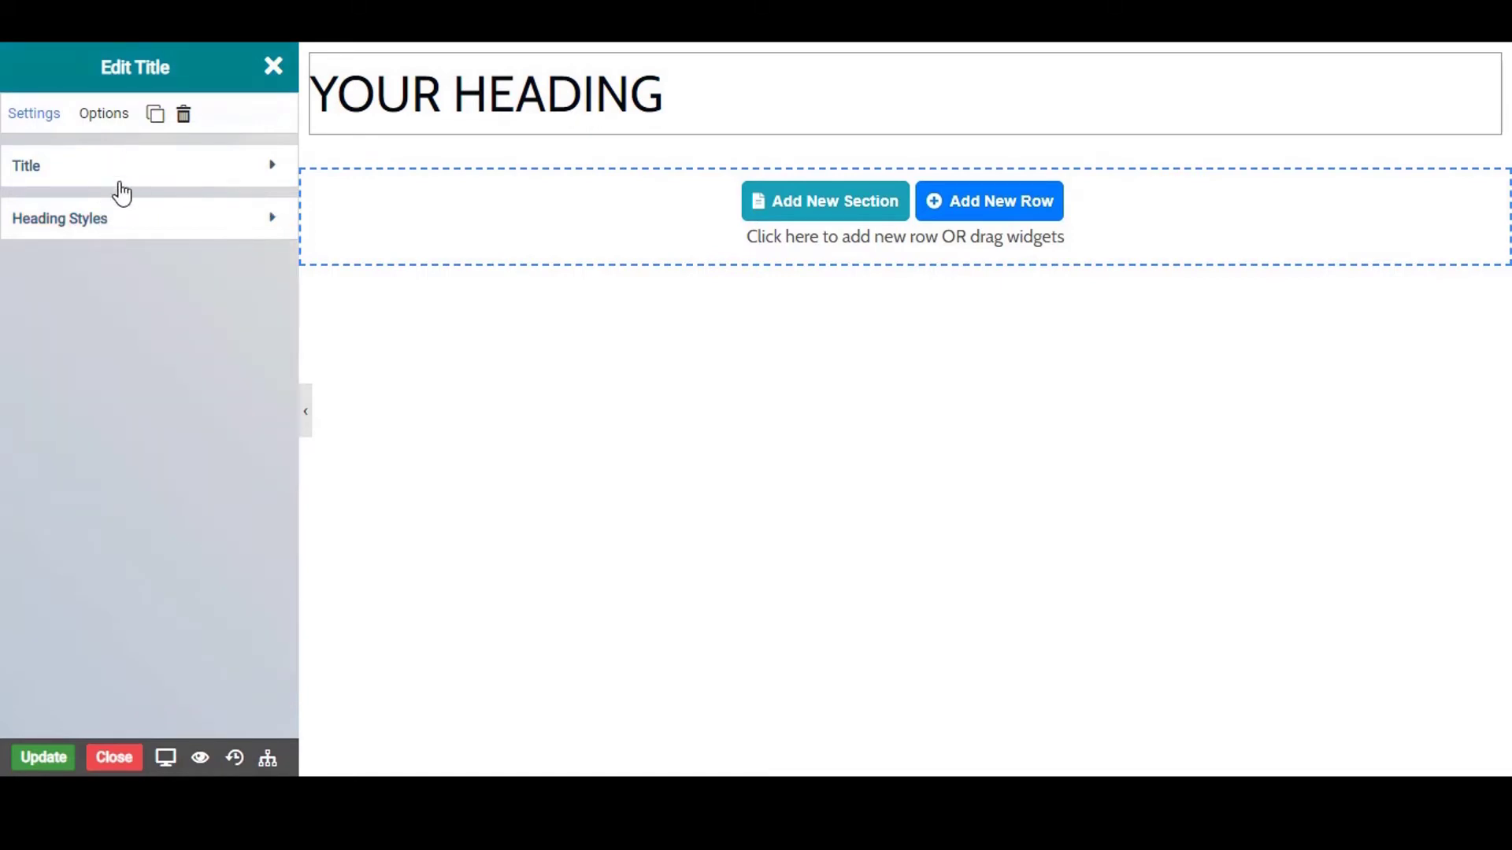
# Change the heading text to 'Header' and center it.
pyautogui.click(121, 181)
pyautogui.doubleClick(133, 247)
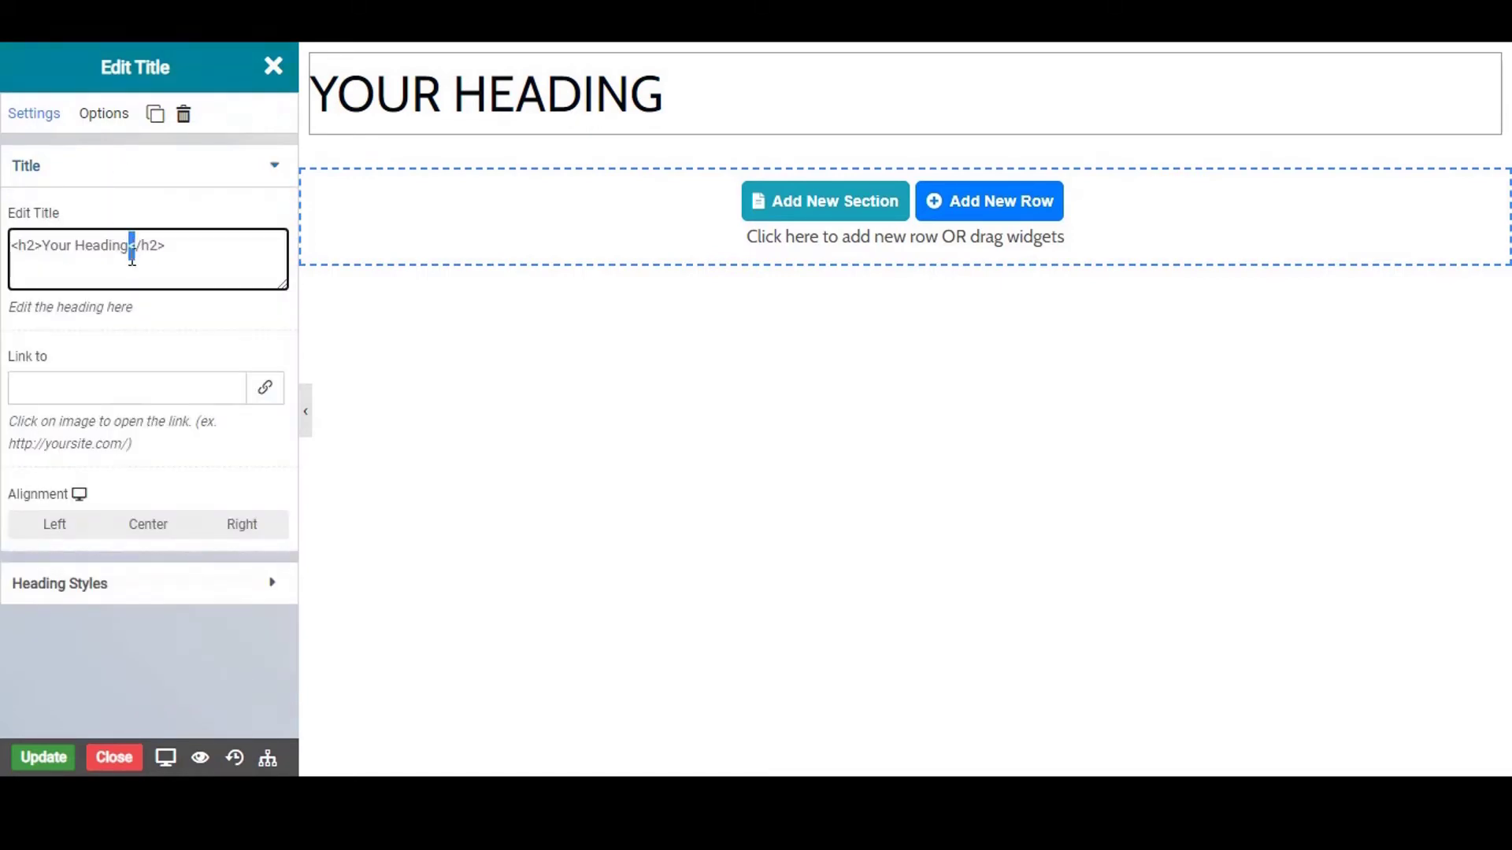
pyautogui.press('BackSpace')
pyautogui.press('BackSpace')
pyautogui.press('BackSpace')
pyautogui.press('BackSpace')
pyautogui.press('BackSpace')
pyautogui.press('BackSpace')
pyautogui.press('BackSpace')
pyautogui.press('BackSpace')
pyautogui.press('BackSpace')
pyautogui.press('BackSpace')
pyautogui.press('BackSpace')
pyautogui.press('BackSpace')
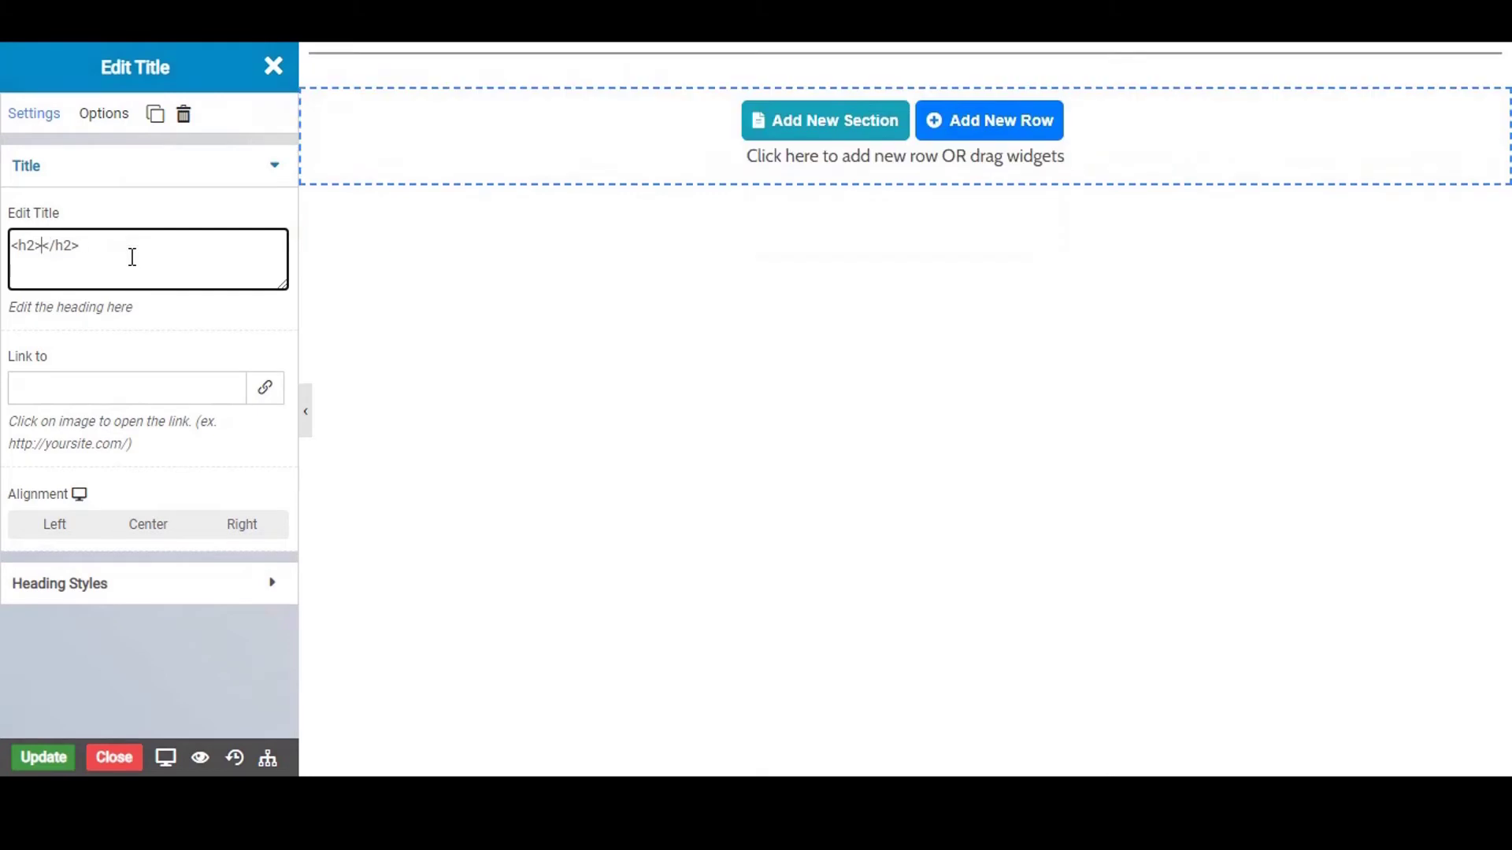
pyautogui.write('Header')
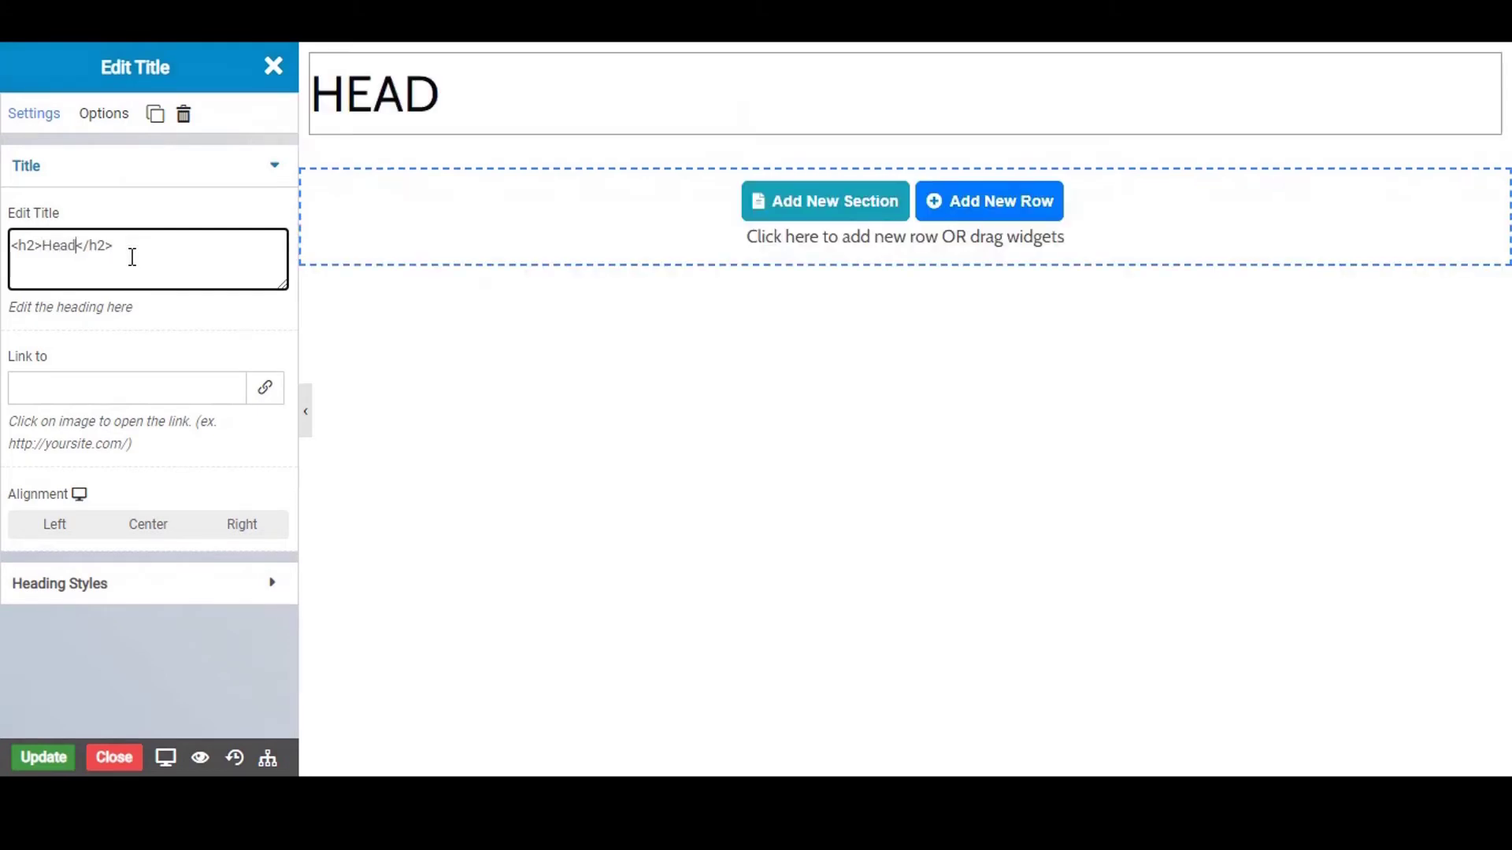
pyautogui.click(124, 529)
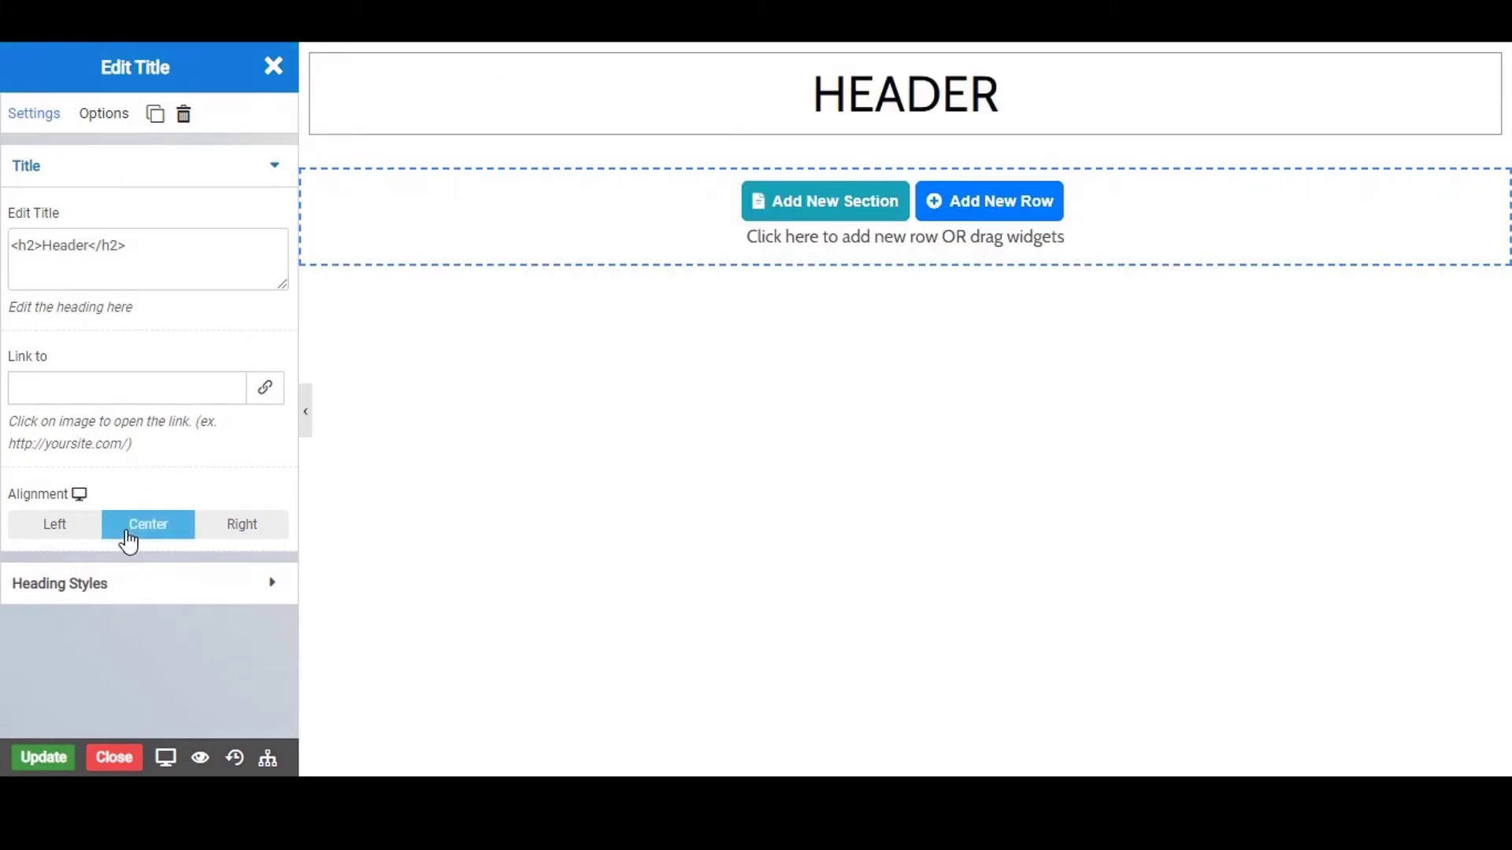
pyautogui.click(91, 167)
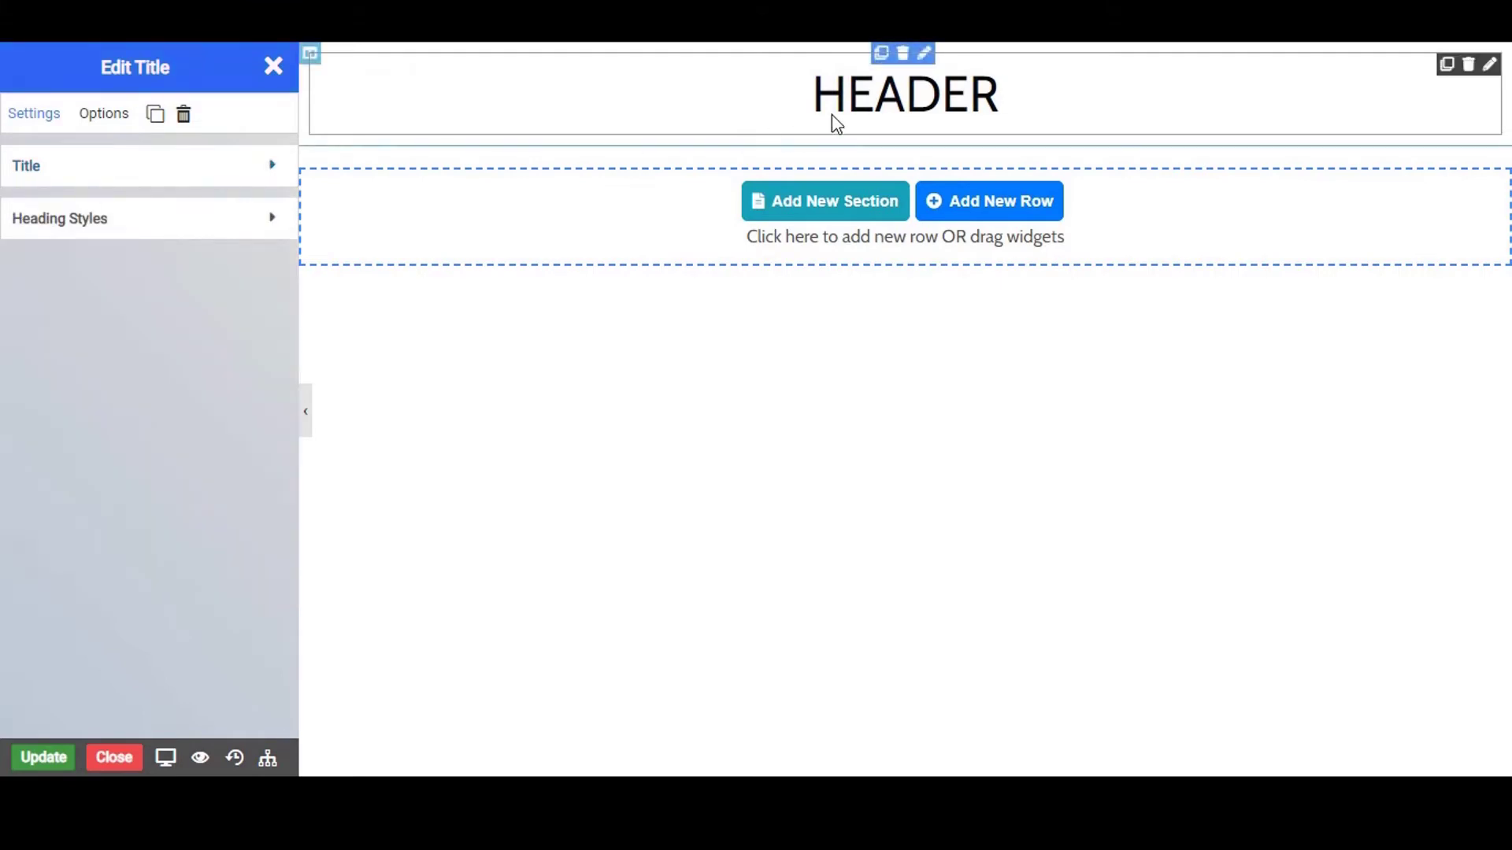
# Search widgets for 'pri' and place a Primary Menu below the heading.
pyautogui.click(165, 237)
pyautogui.click(162, 229)
pyautogui.click(273, 66)
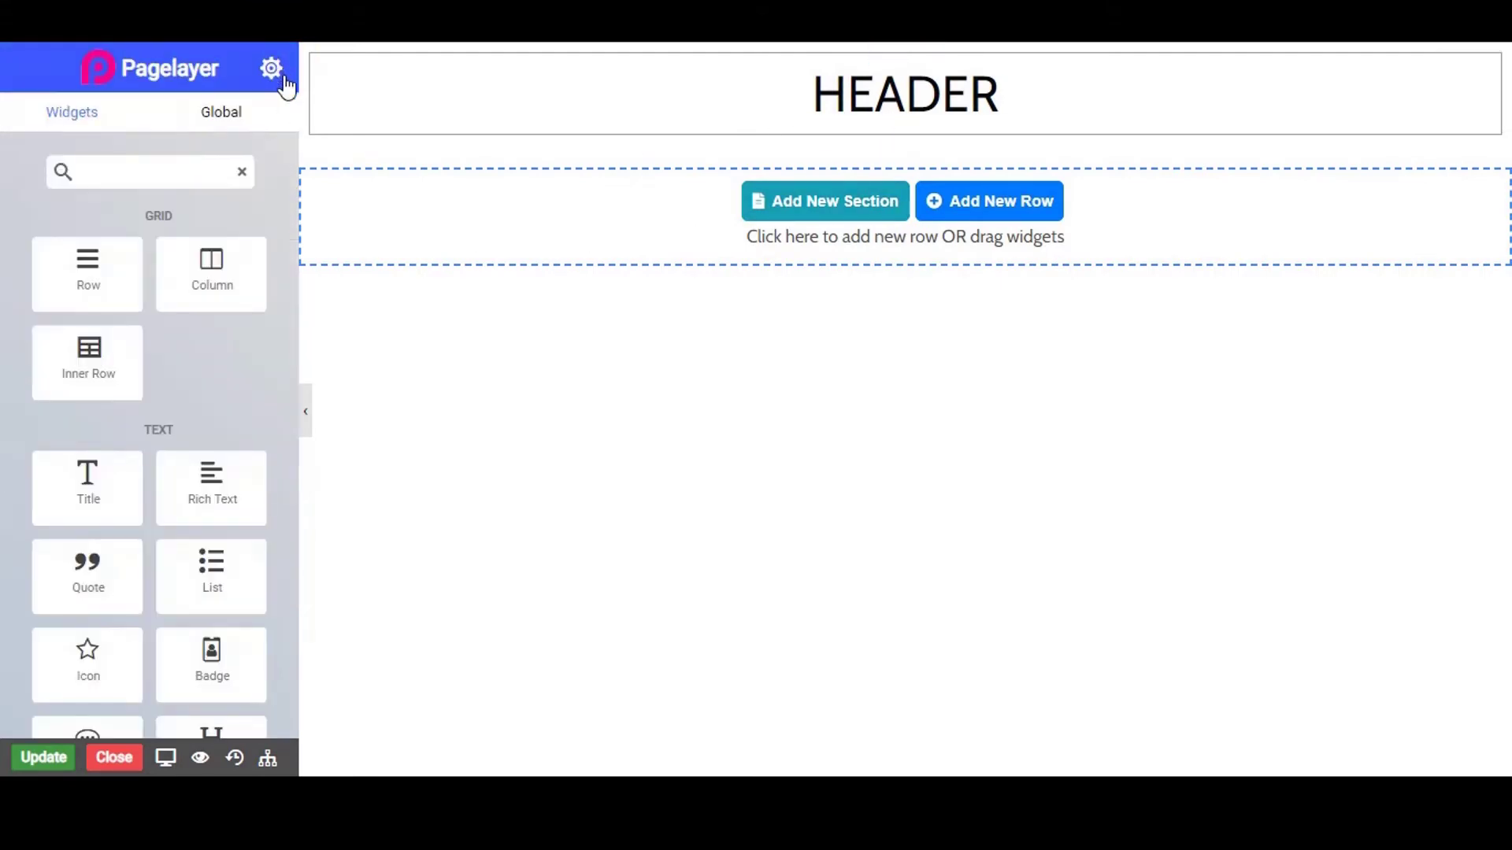
pyautogui.click(97, 171)
pyautogui.write('pri')
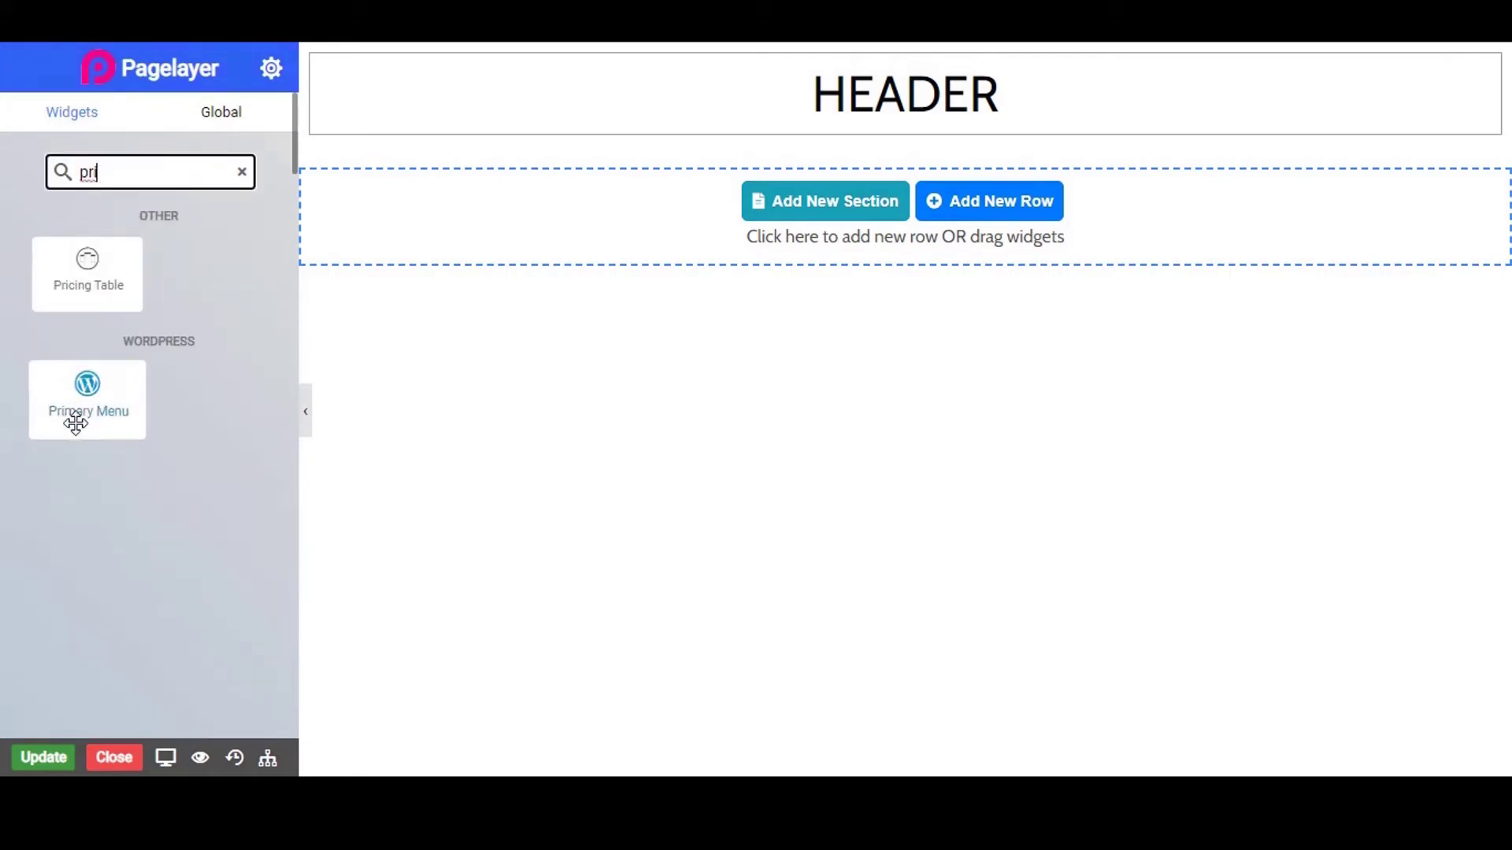
pyautogui.moveTo(79, 413); pyautogui.dragTo(838, 125)
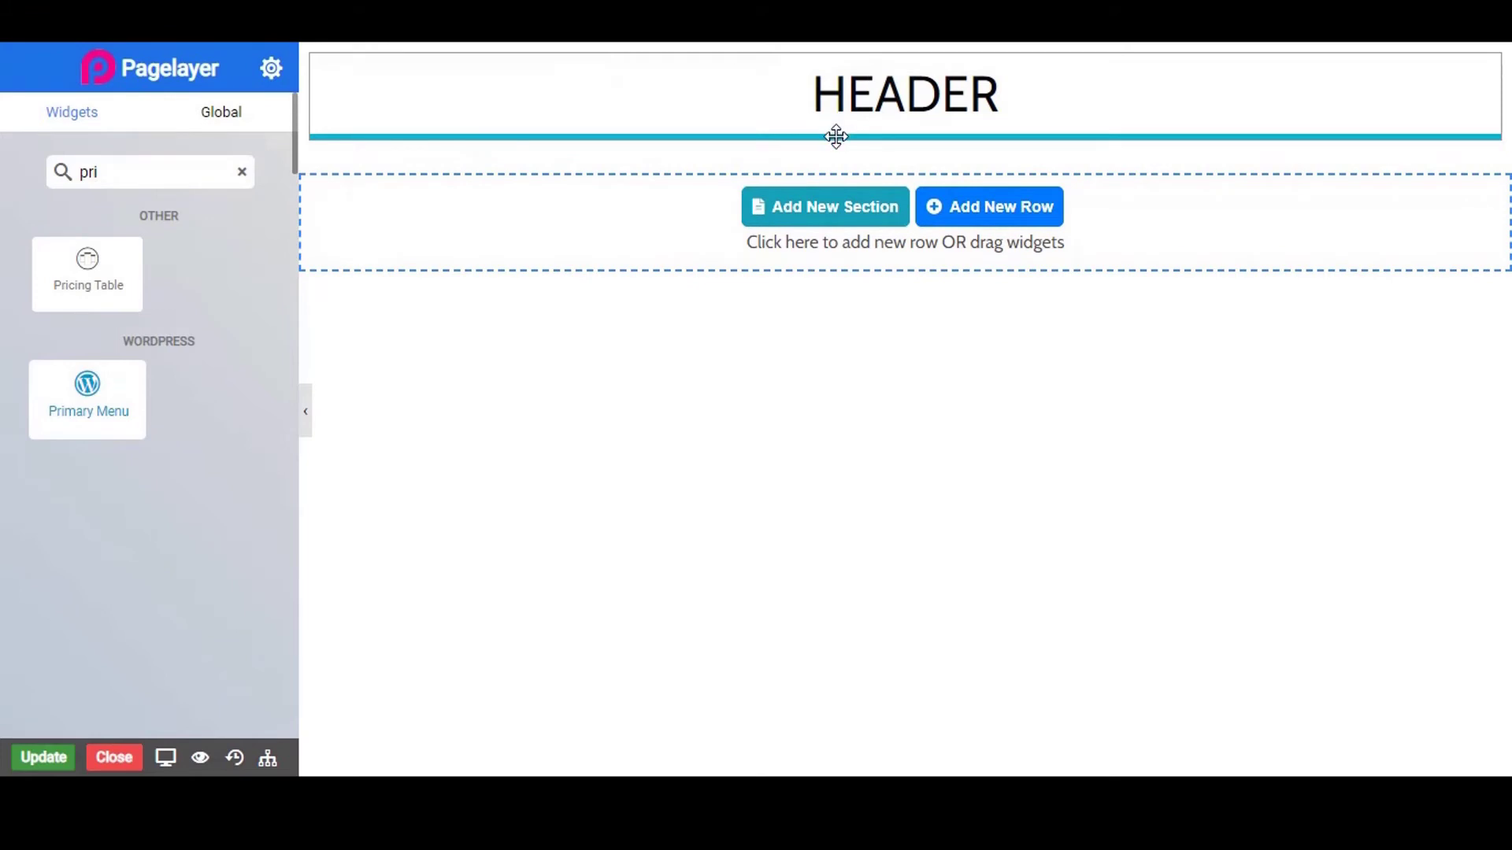
# Set the menu to Explorer Header Menu, center its items, and update the template.
pyautogui.click(200, 216)
pyautogui.click(187, 224)
pyautogui.click(190, 350)
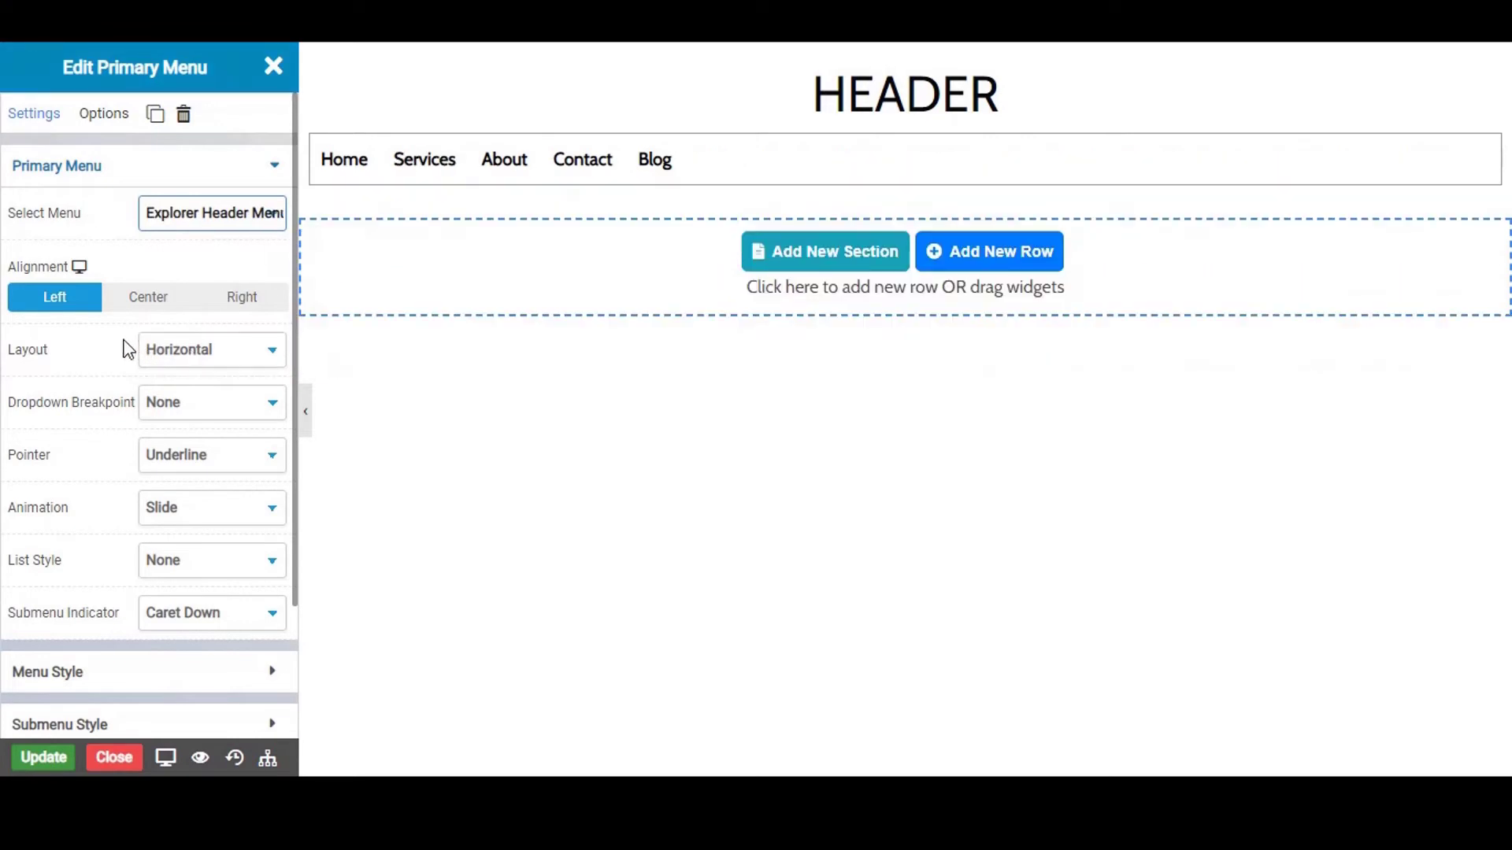
pyautogui.click(151, 303)
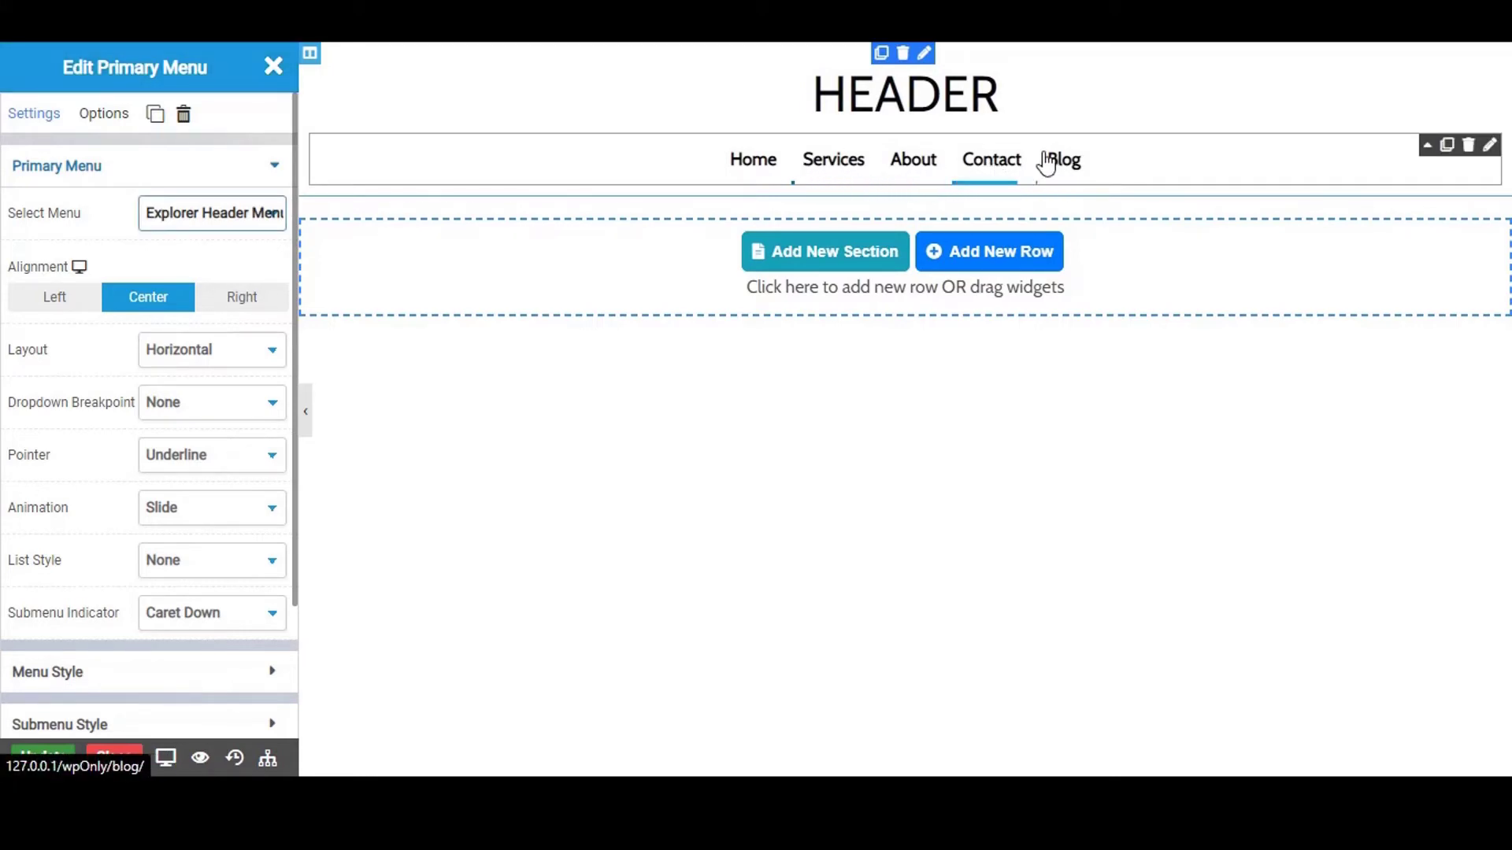
pyautogui.click(197, 168)
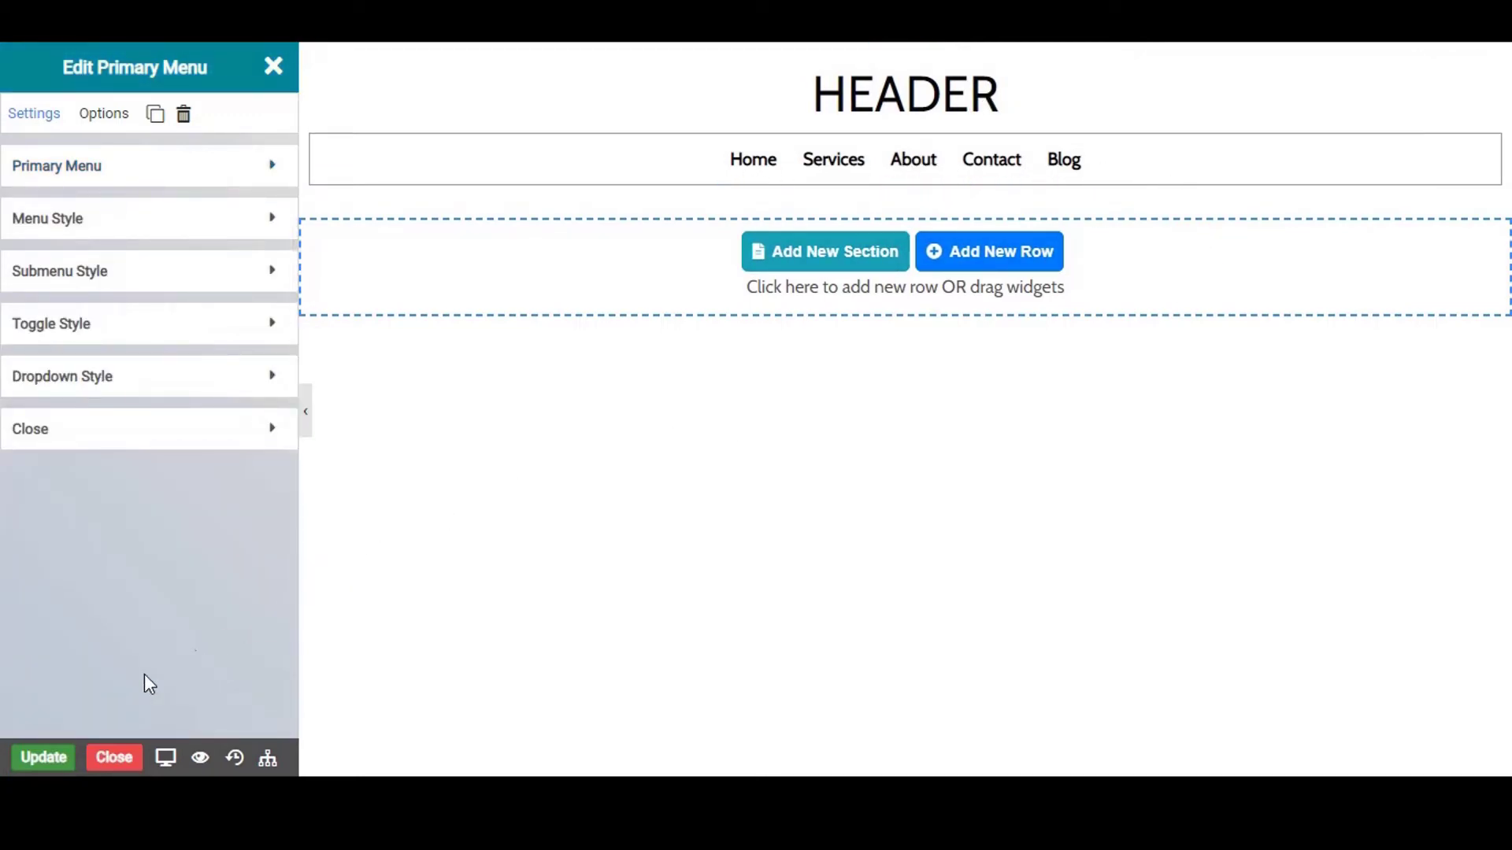
pyautogui.click(41, 760)
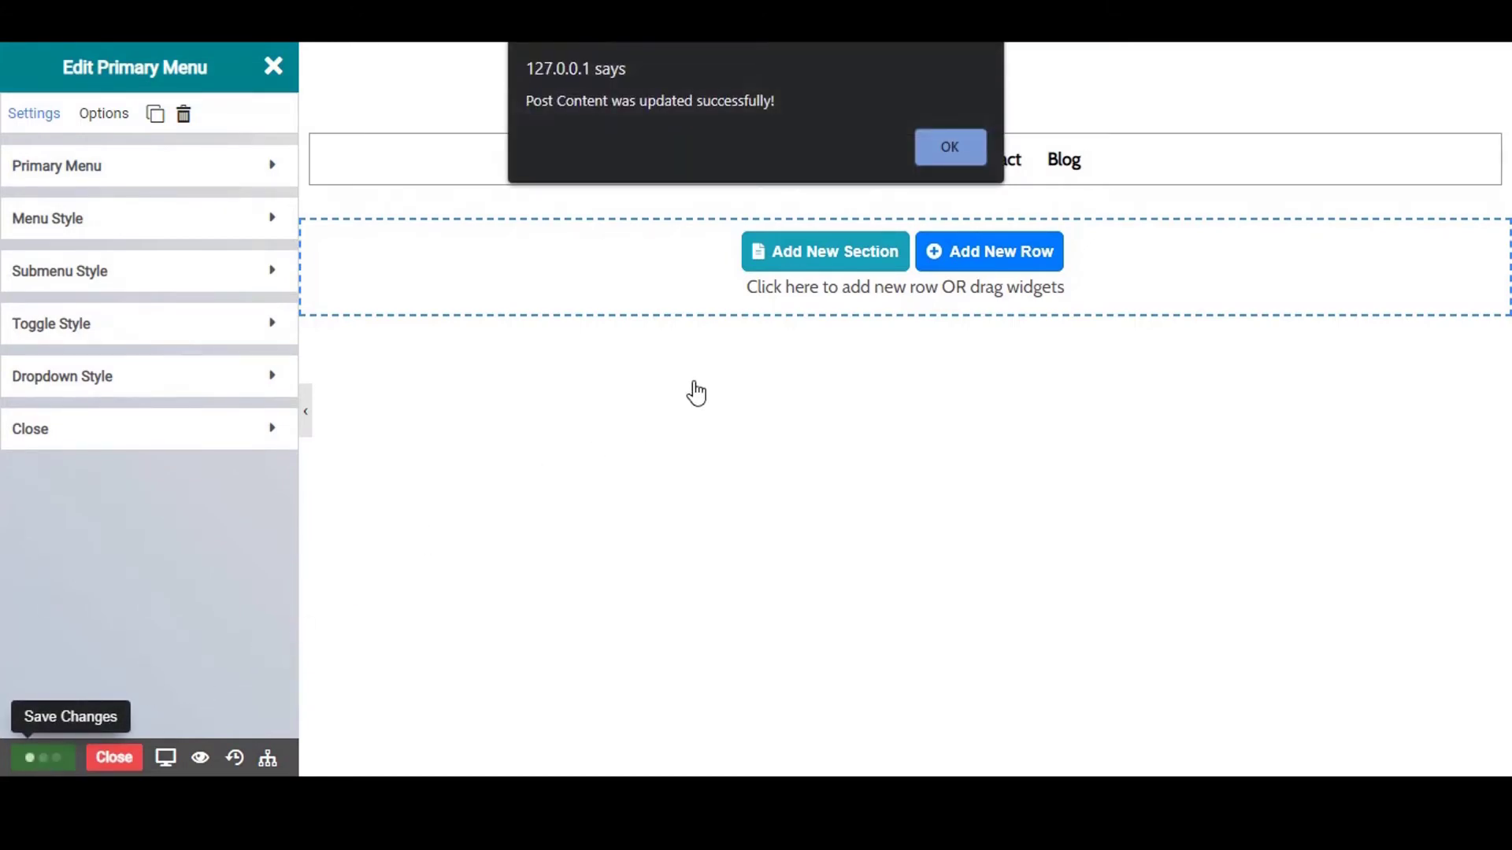
# Dismiss the update alert and view the Services, About and Contact pages to confirm the header.
pyautogui.click(964, 152)
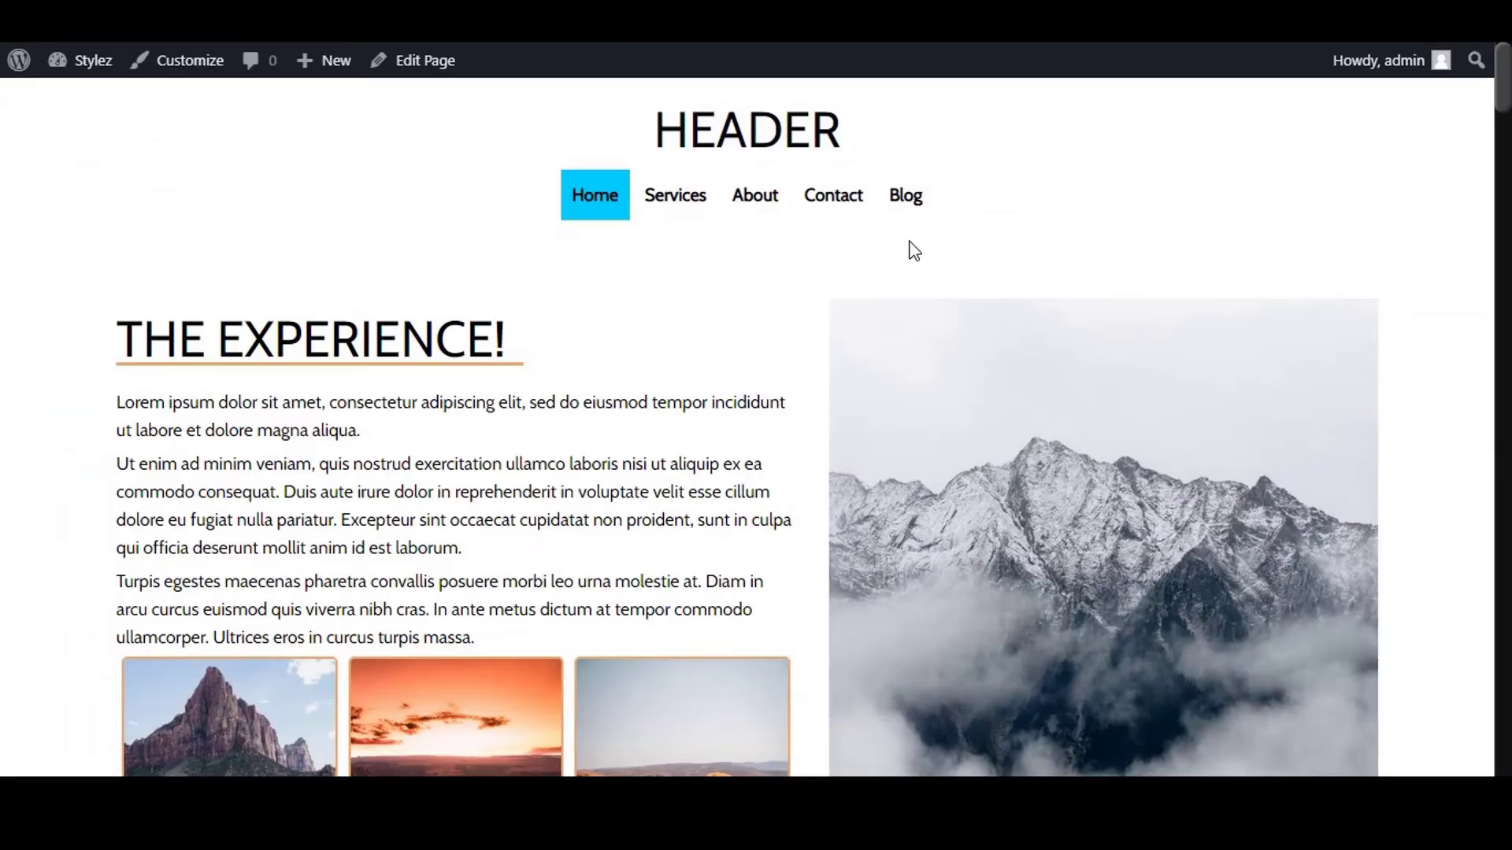
pyautogui.click(702, 201)
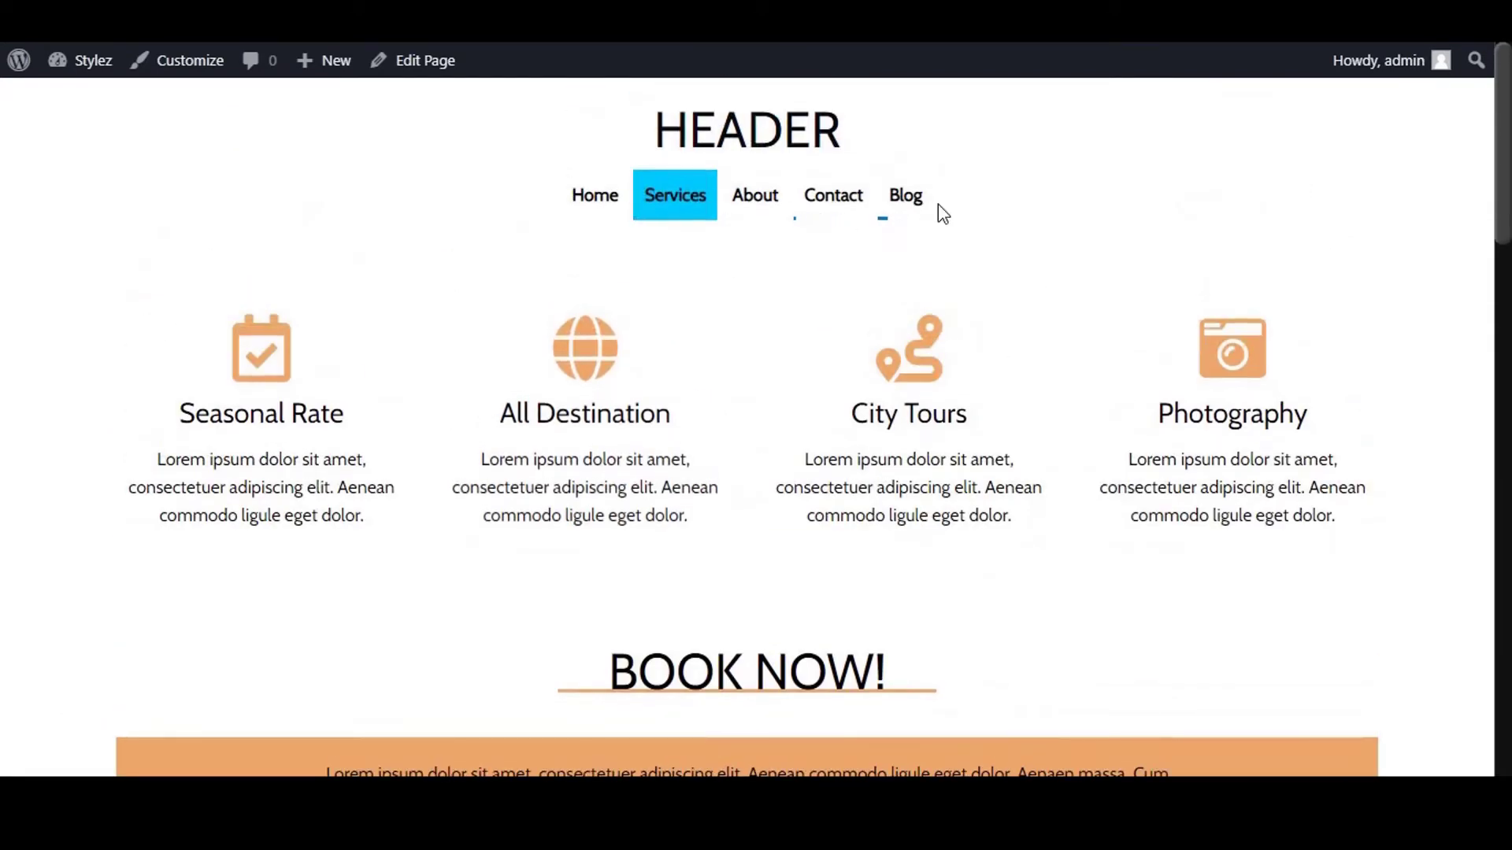
pyautogui.click(785, 220)
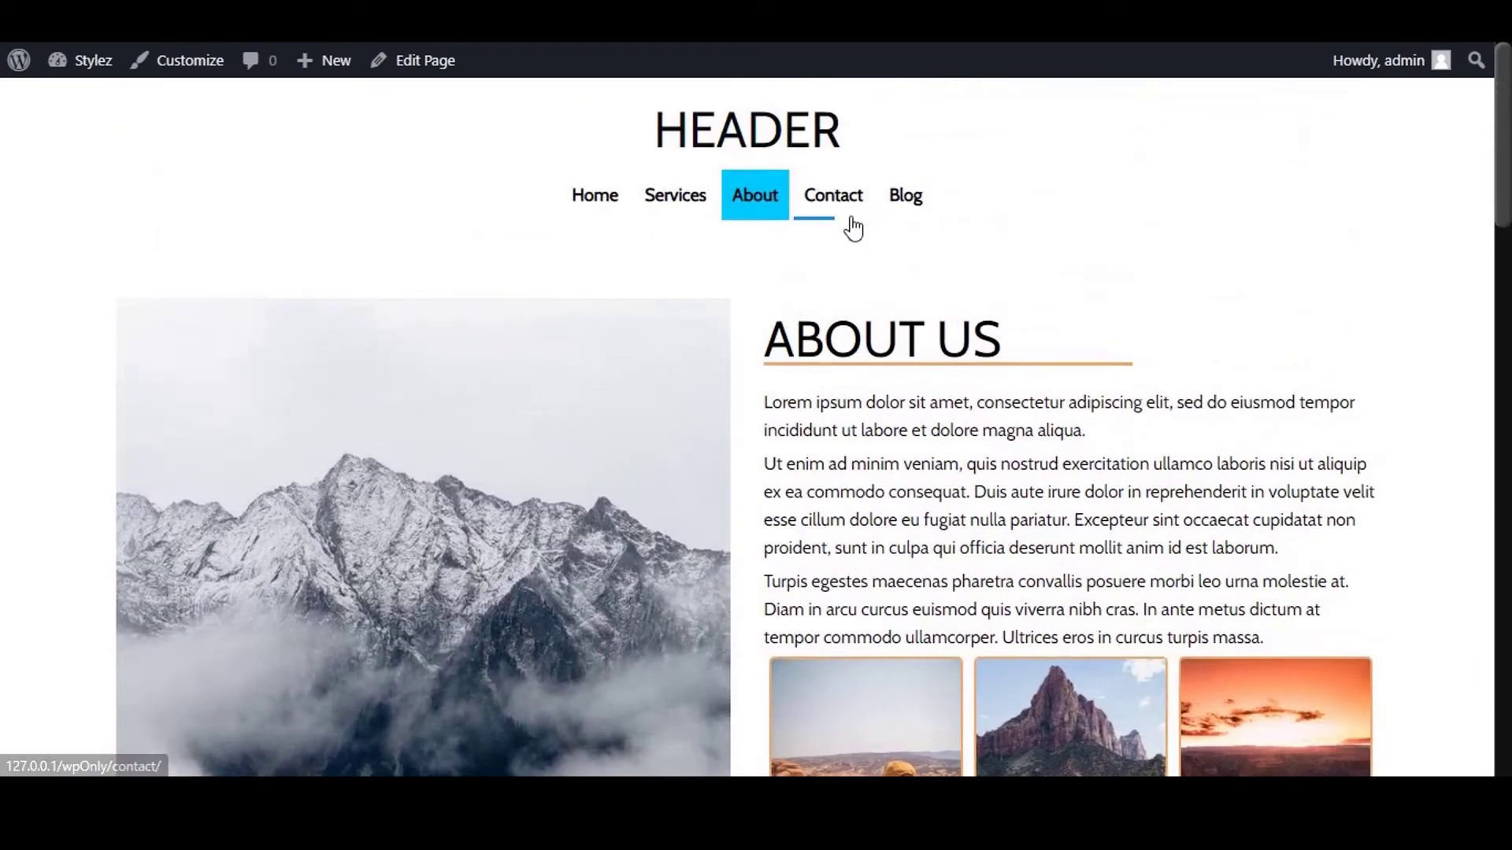
pyautogui.click(852, 228)
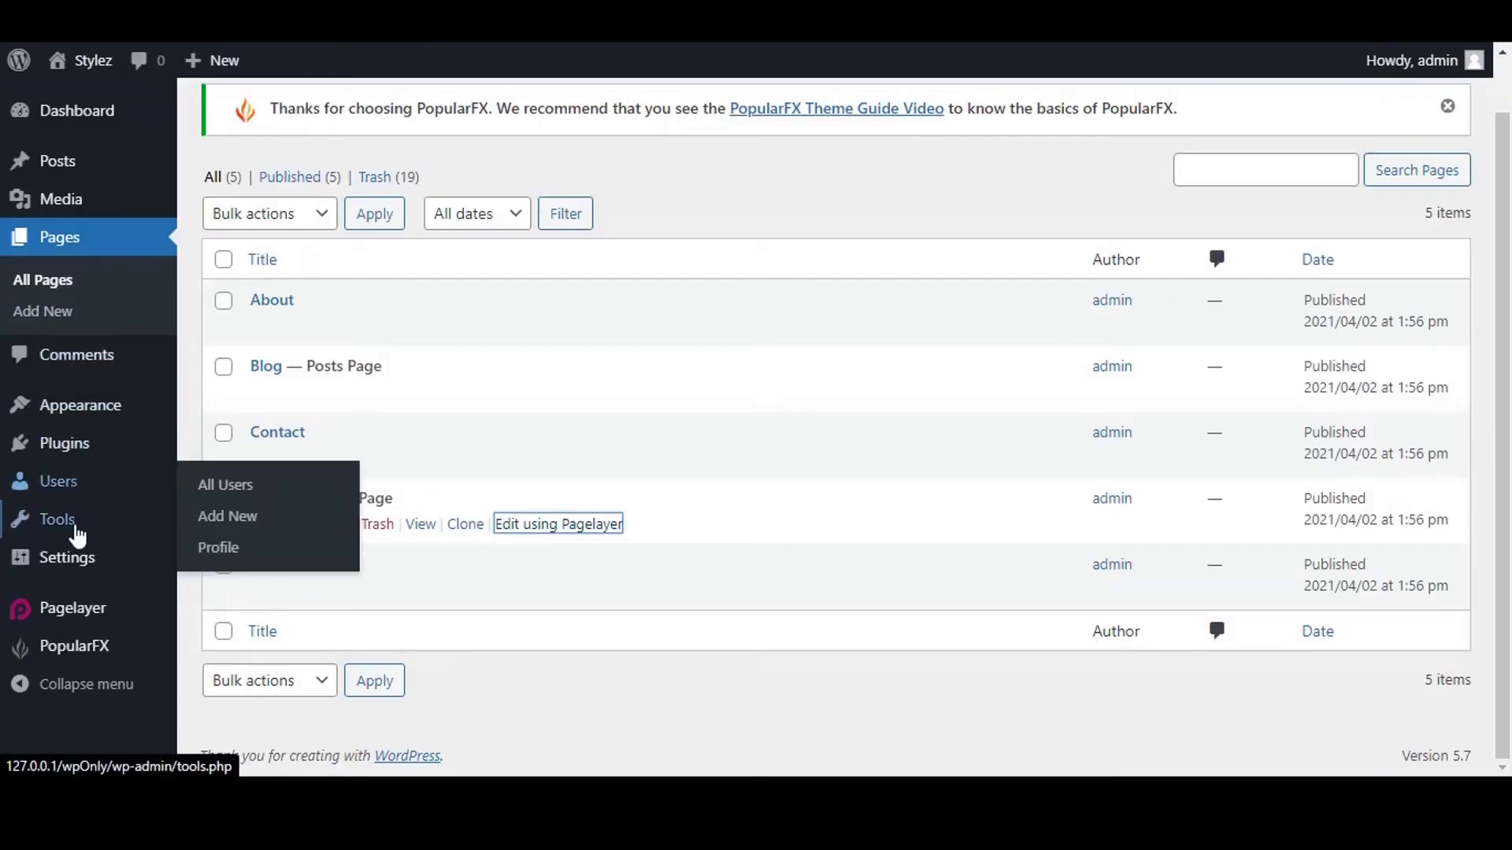
# Start a new Header-type template named 'Home Header'.
pyautogui.moveTo(75, 608)
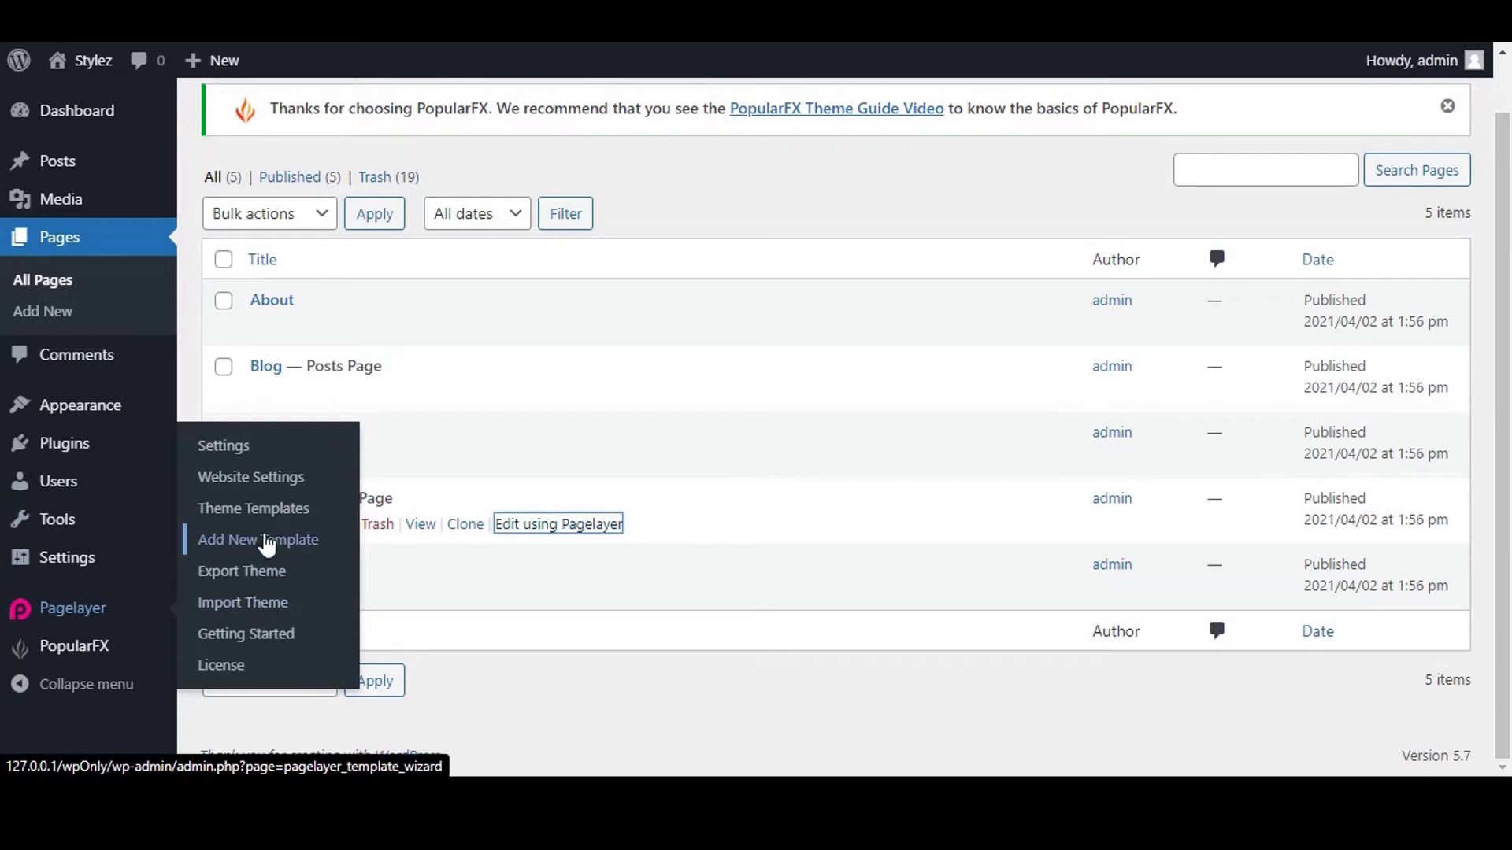
pyautogui.click(264, 540)
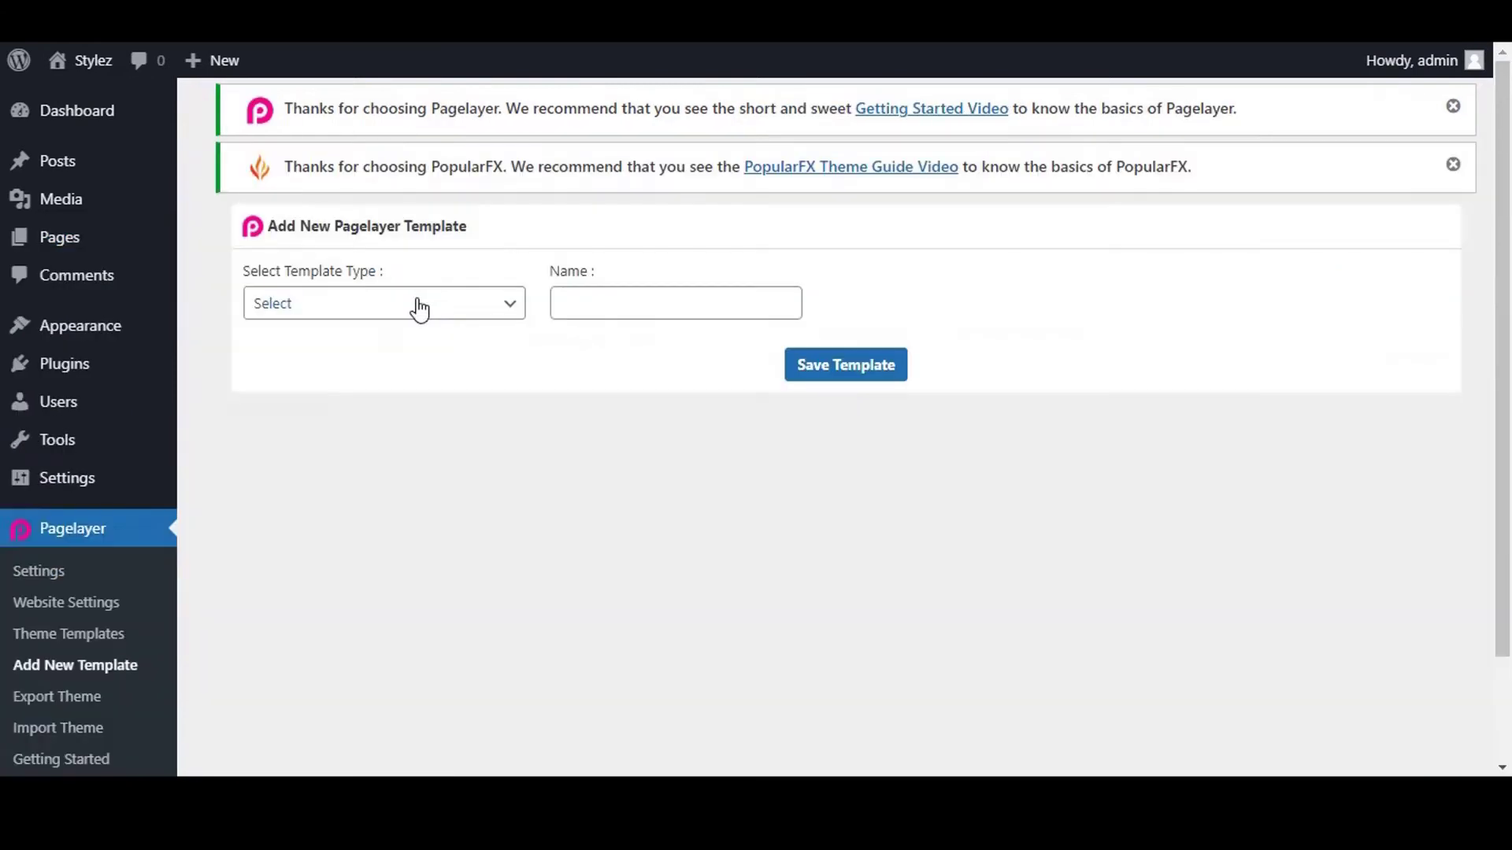
pyautogui.click(416, 311)
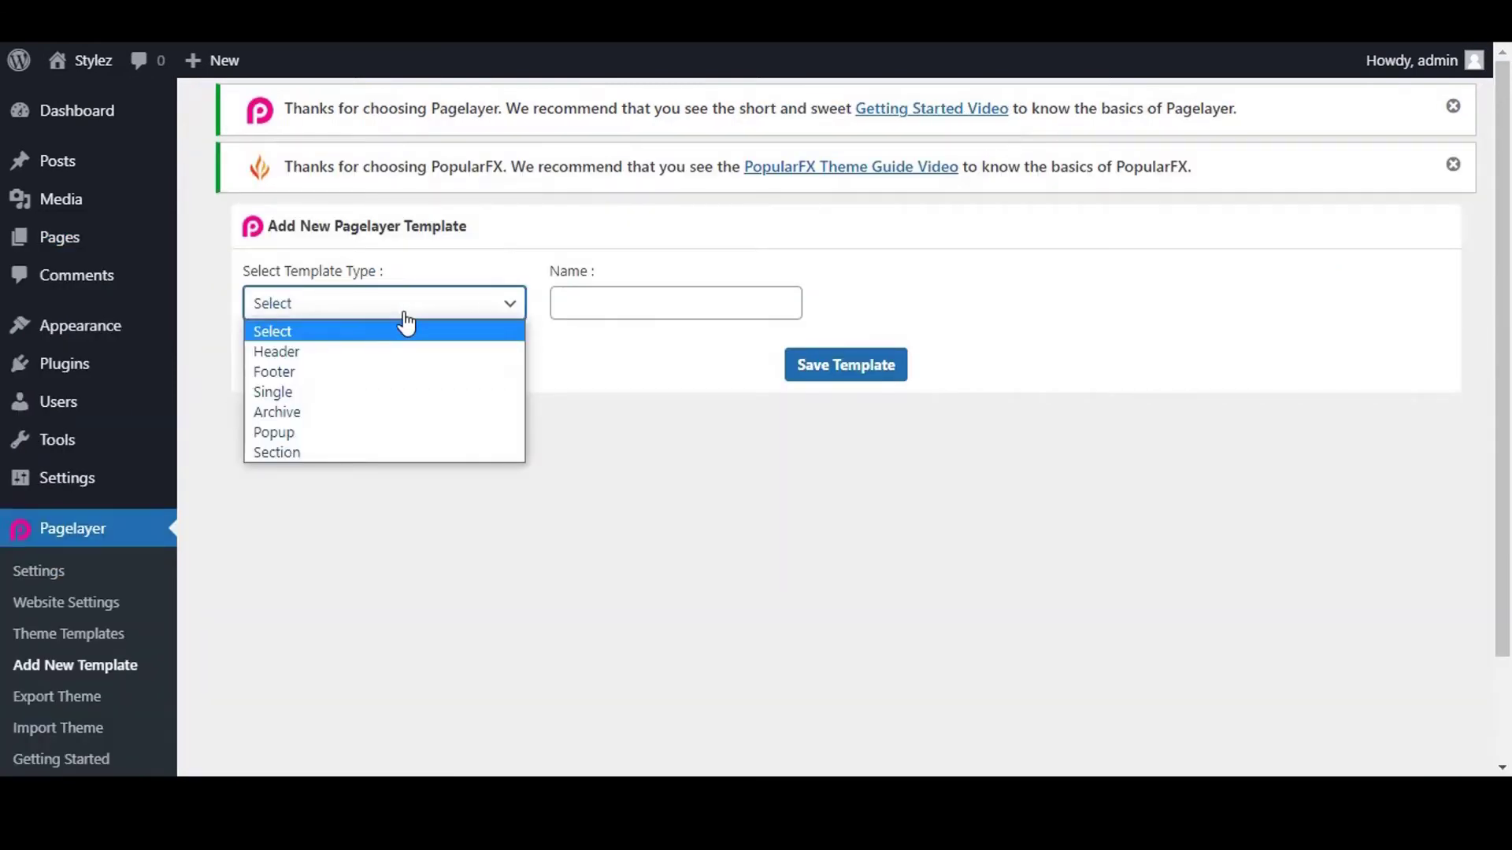
pyautogui.click(390, 365)
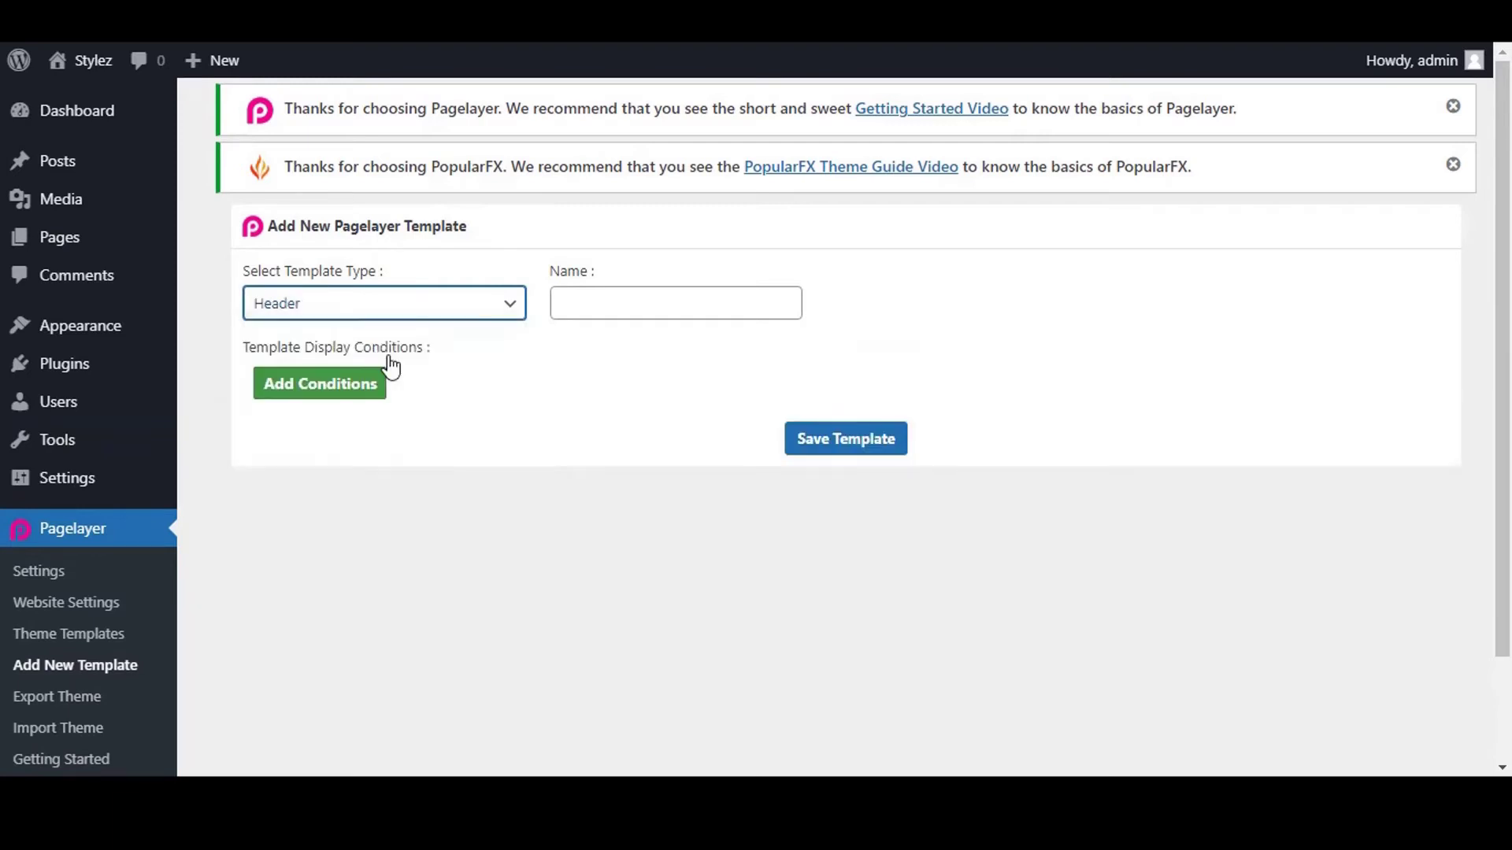
pyautogui.click(599, 309)
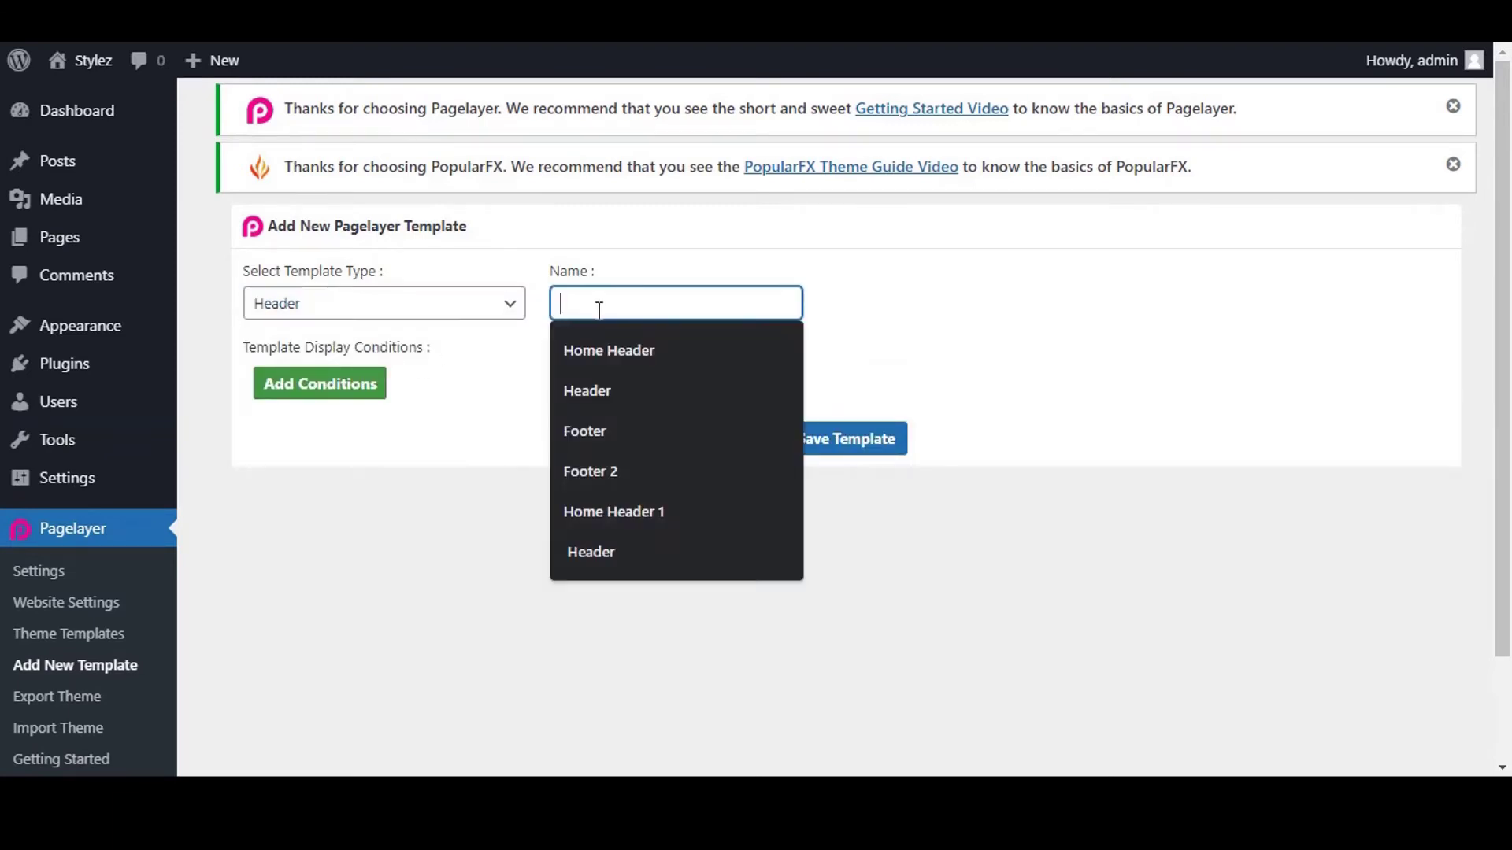
pyautogui.click(608, 355)
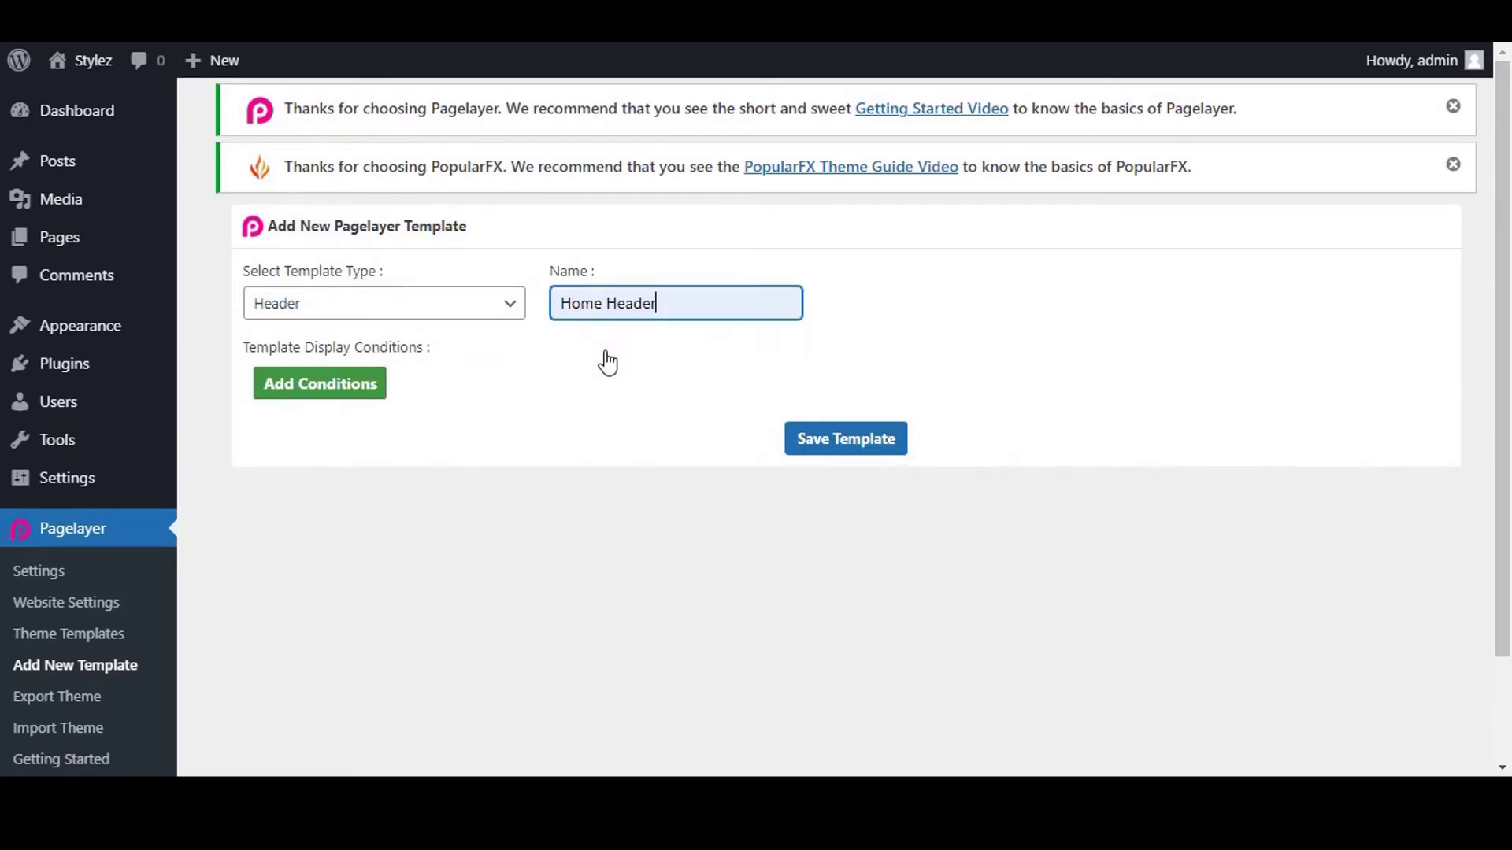
# Add an Include display condition targeting Singular Pages.
pyautogui.click(334, 393)
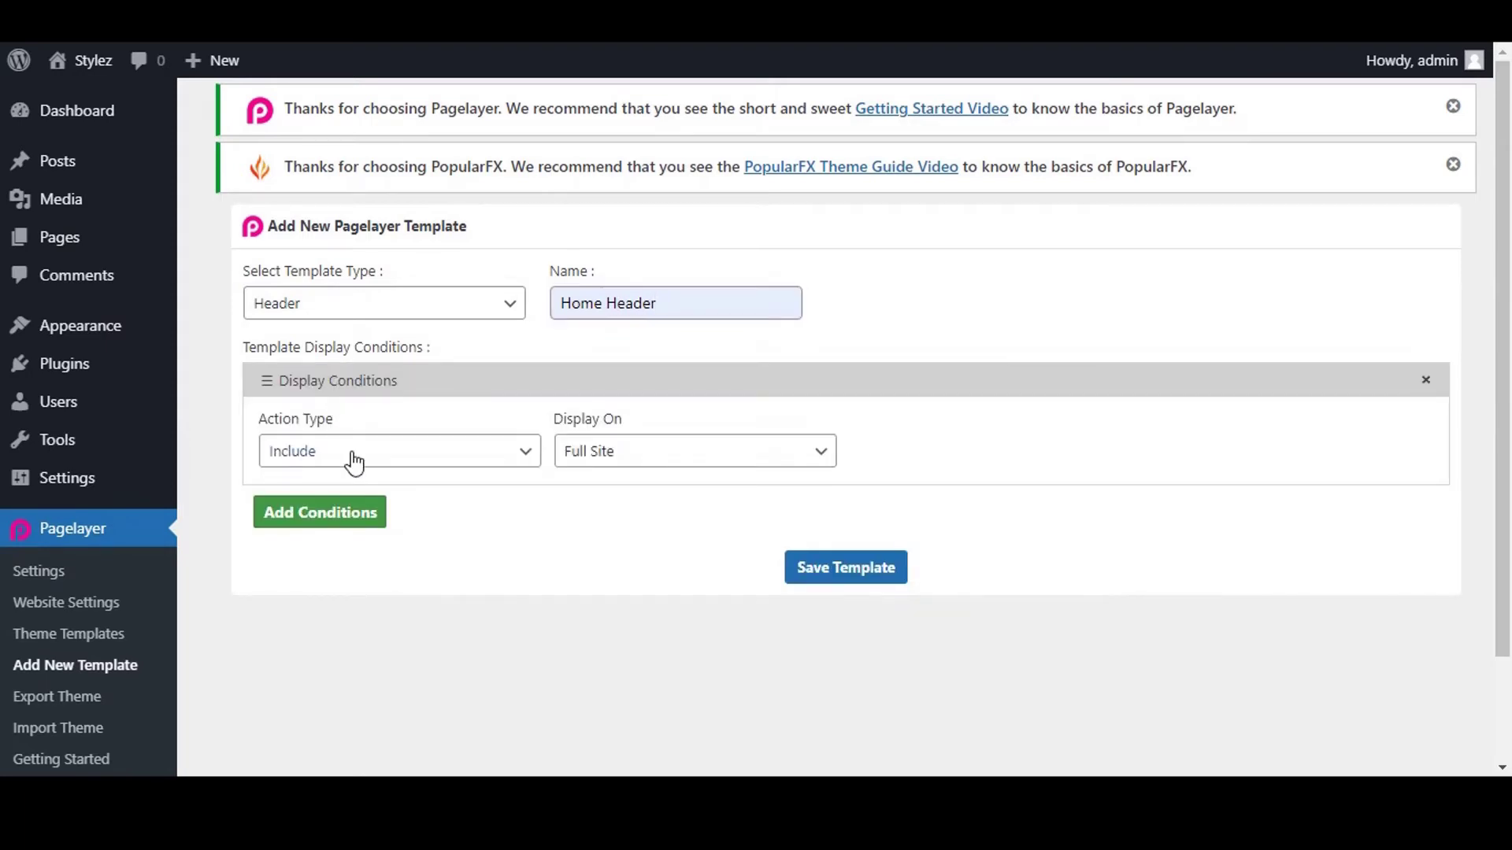
pyautogui.click(354, 463)
pyautogui.click(352, 463)
pyautogui.click(641, 457)
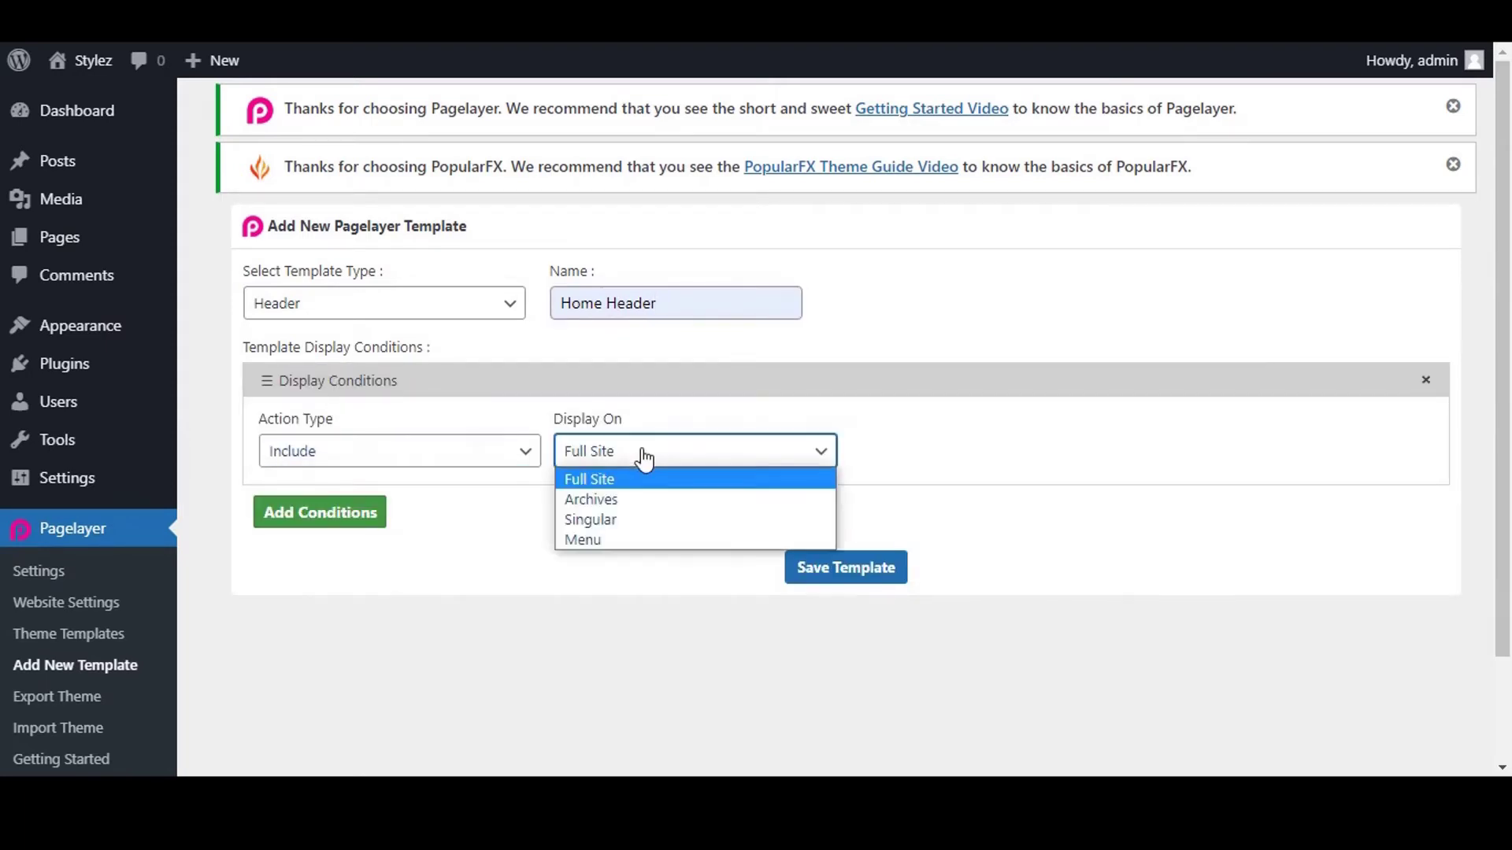
pyautogui.click(604, 521)
pyautogui.click(927, 449)
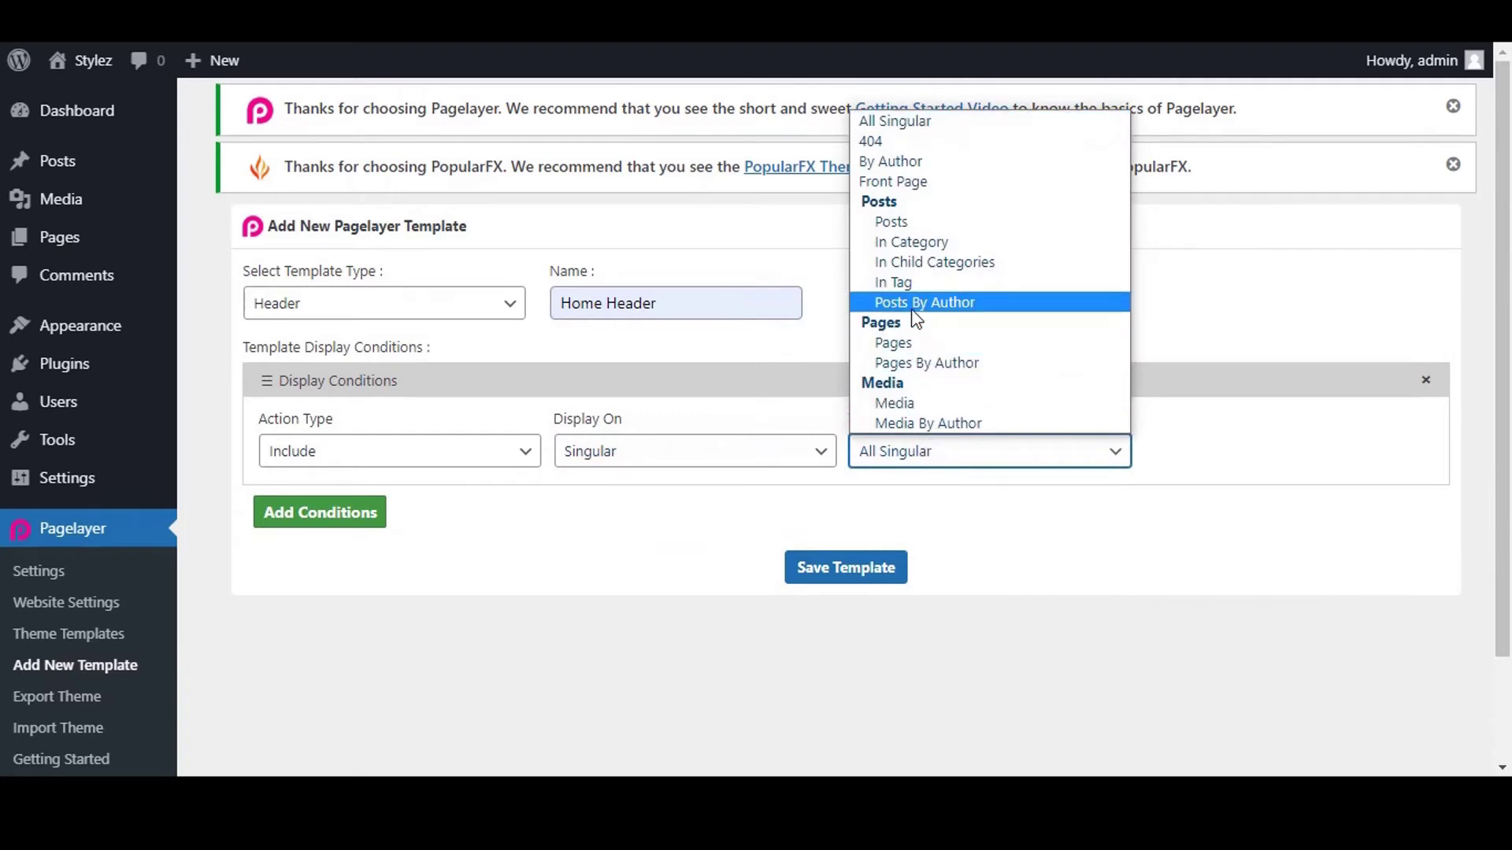
pyautogui.click(920, 348)
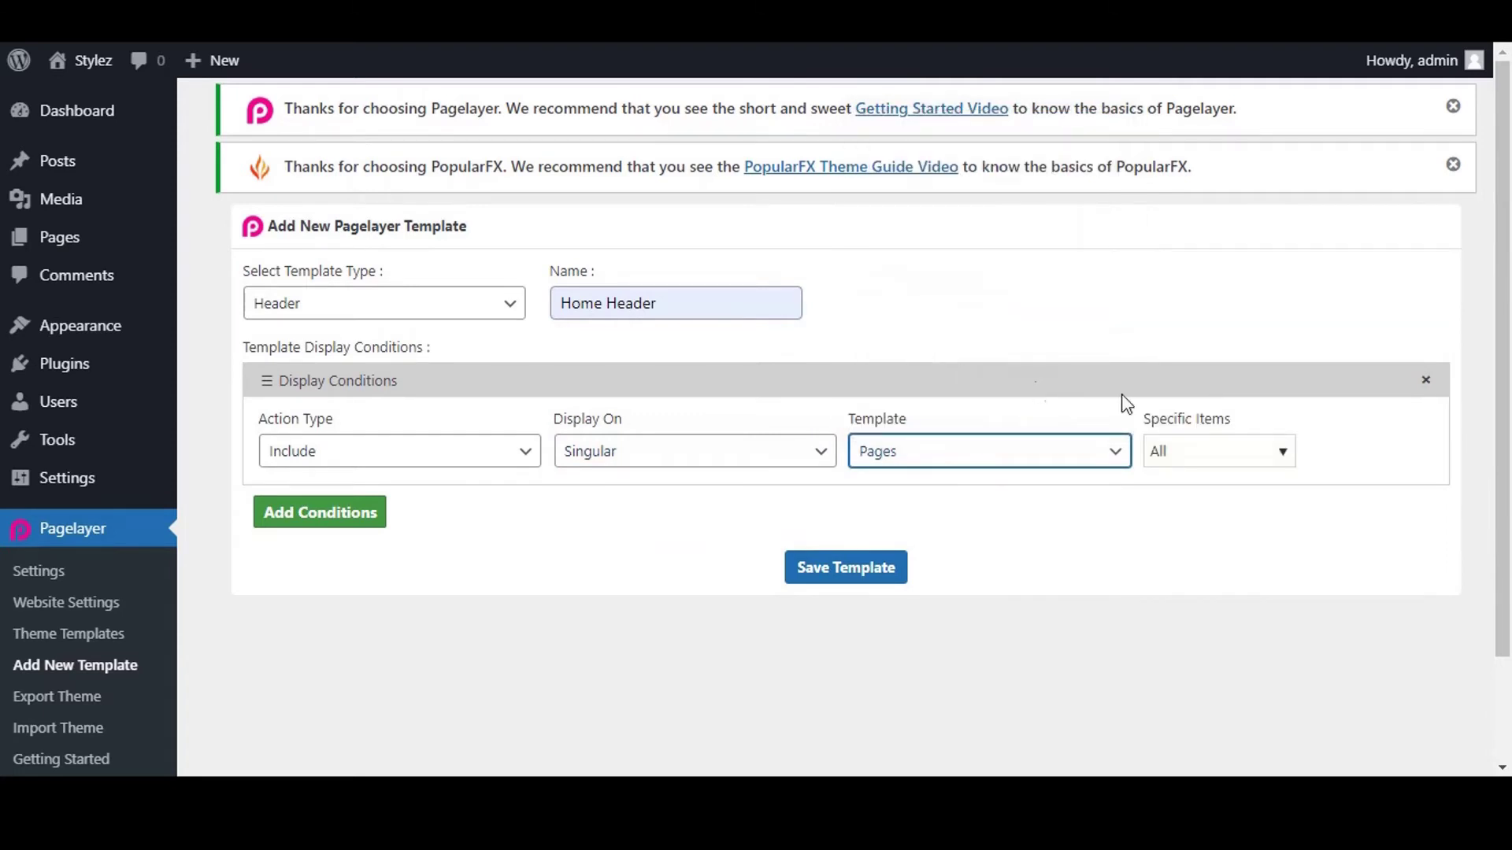
# Narrow the condition to the Front Page only and save the Home Header template.
pyautogui.click(1215, 450)
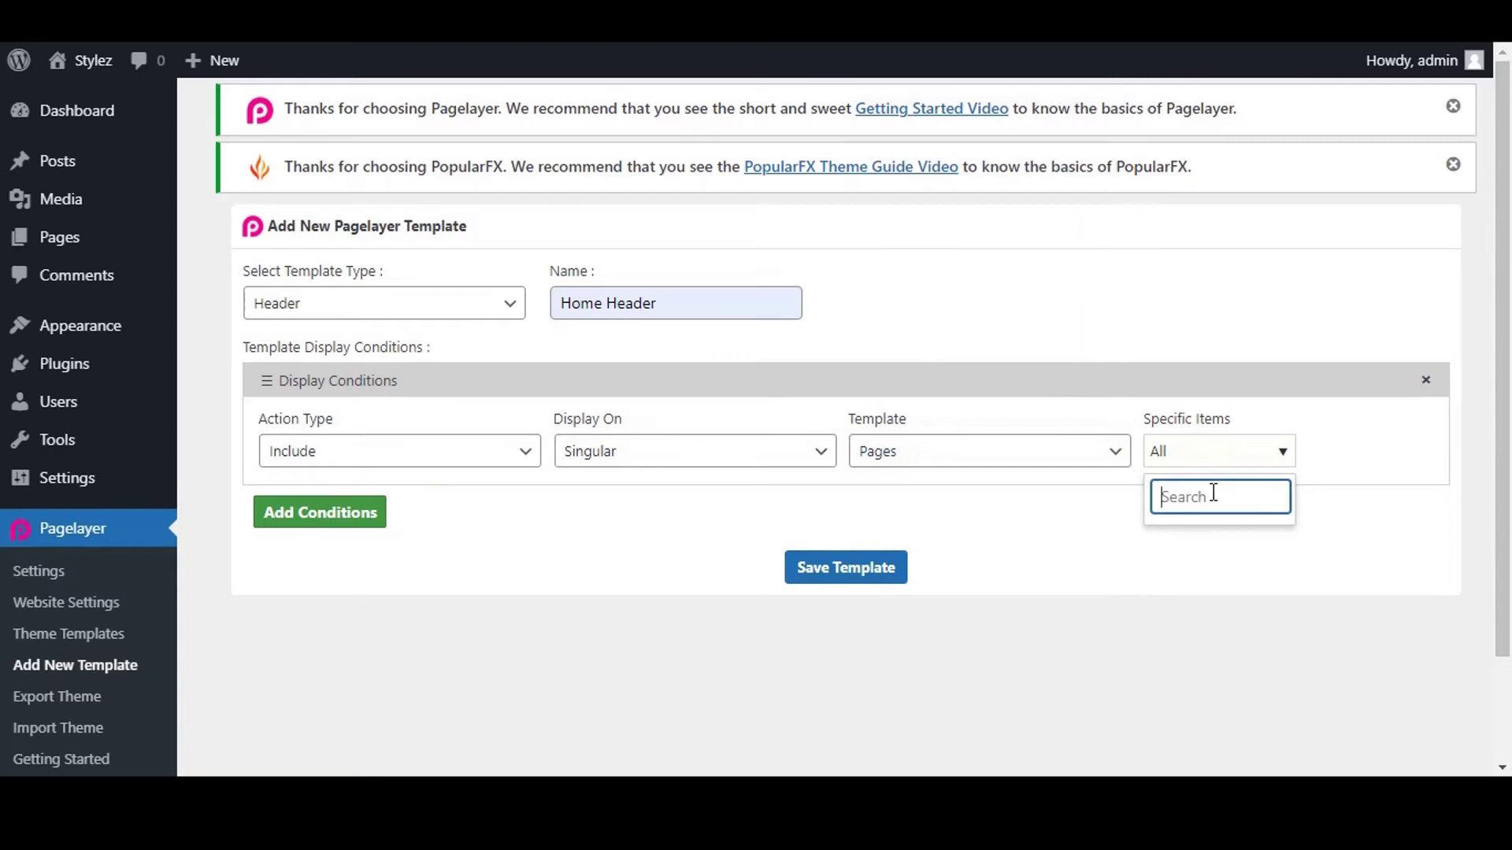
pyautogui.write('abo')
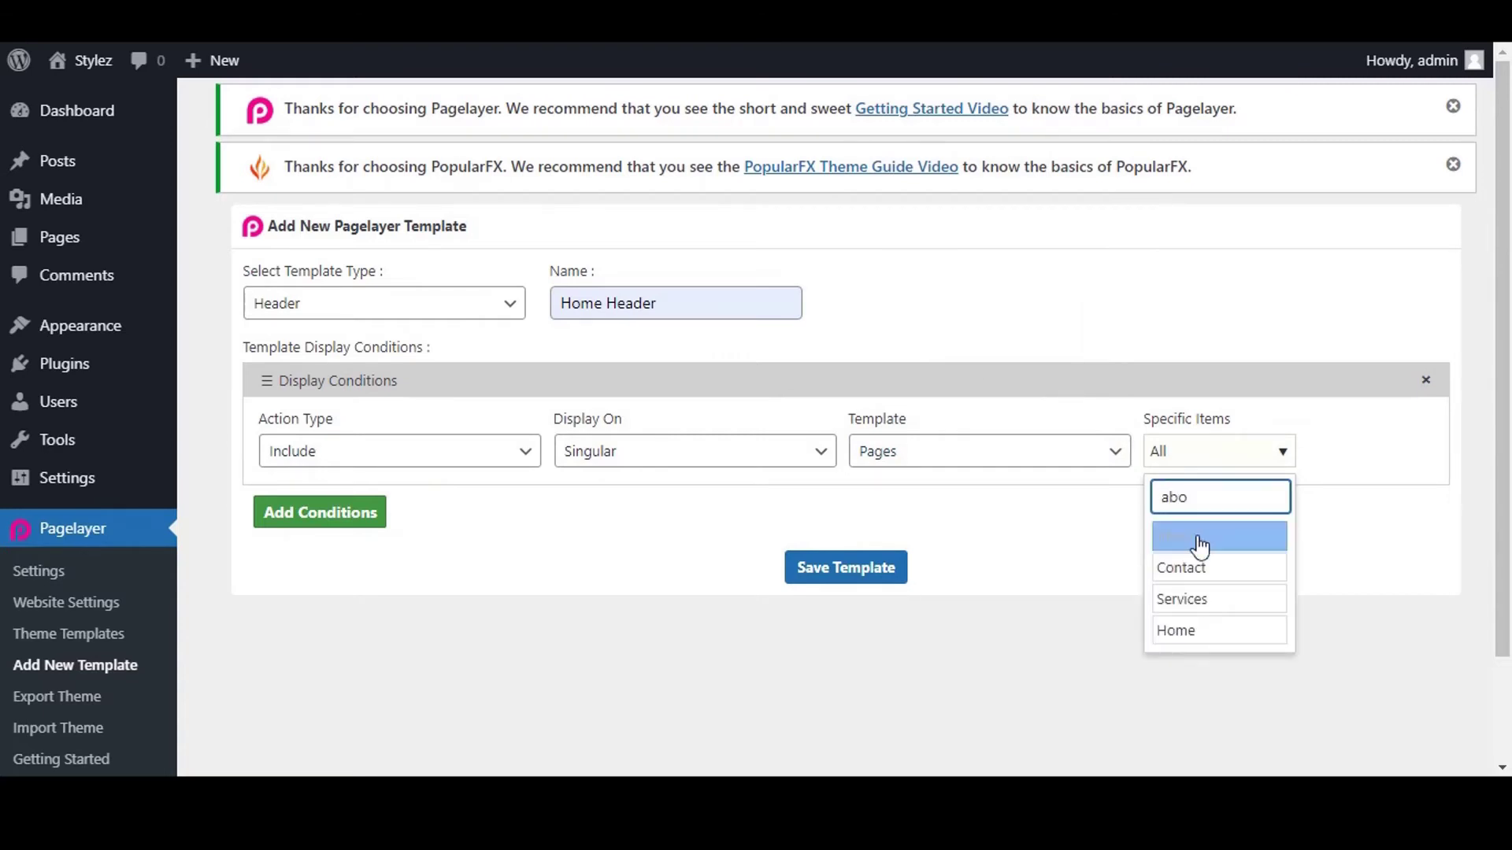
pyautogui.click(1194, 536)
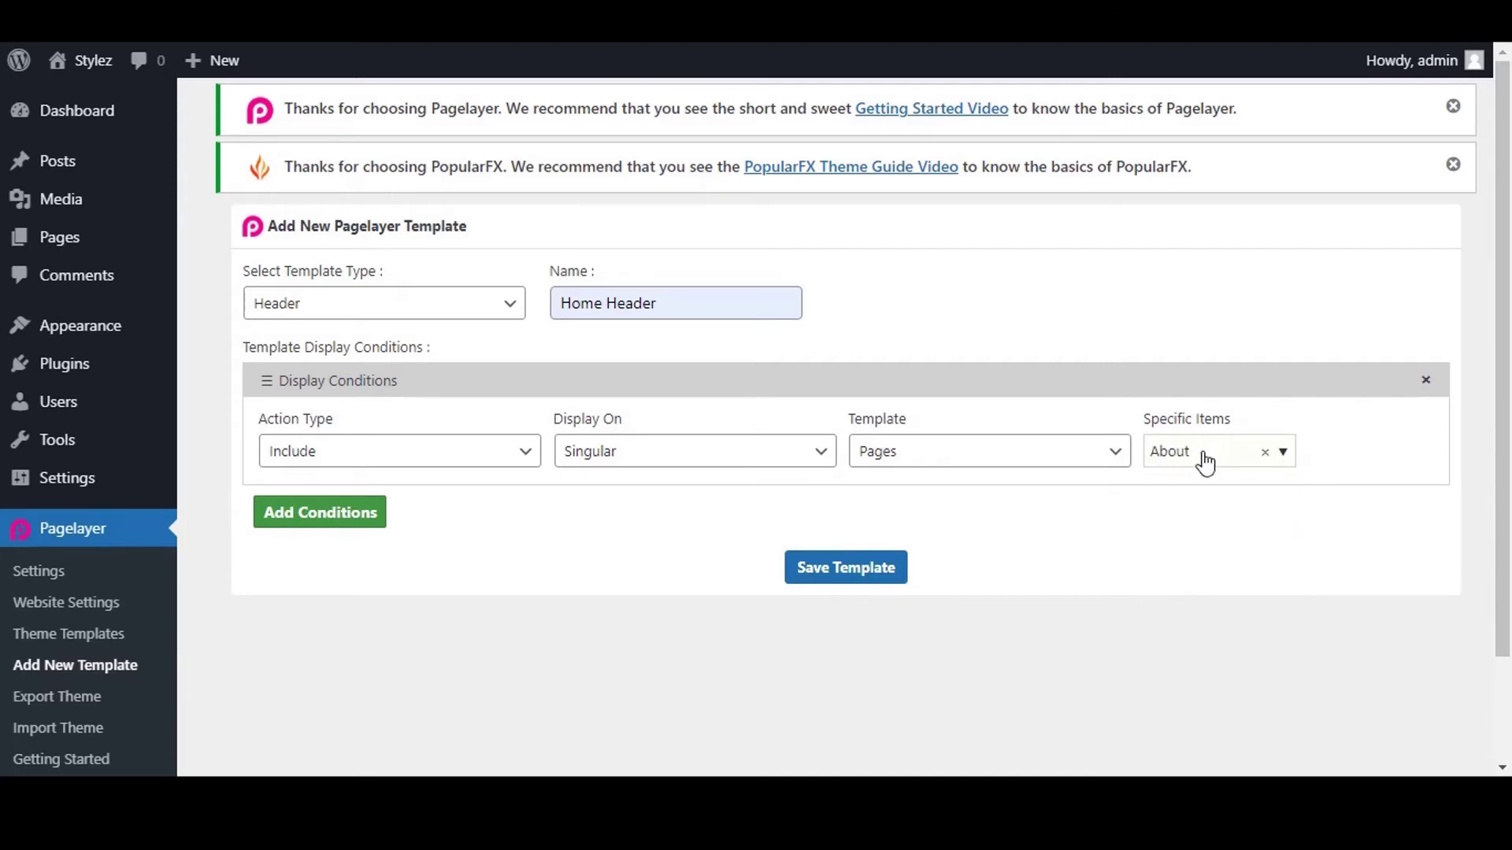
pyautogui.click(1283, 452)
pyautogui.click(1222, 457)
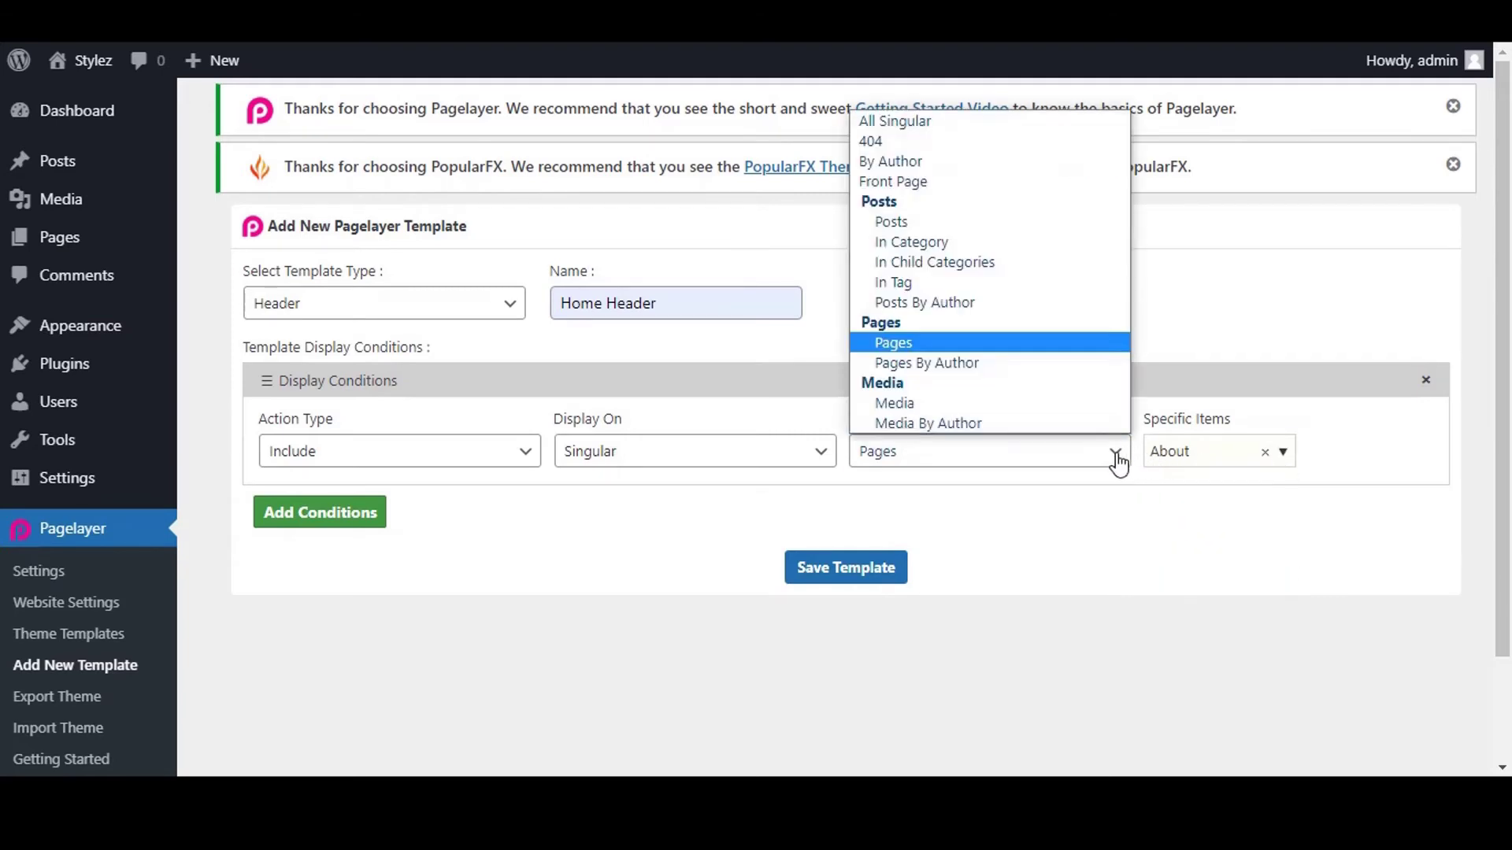
pyautogui.click(912, 200)
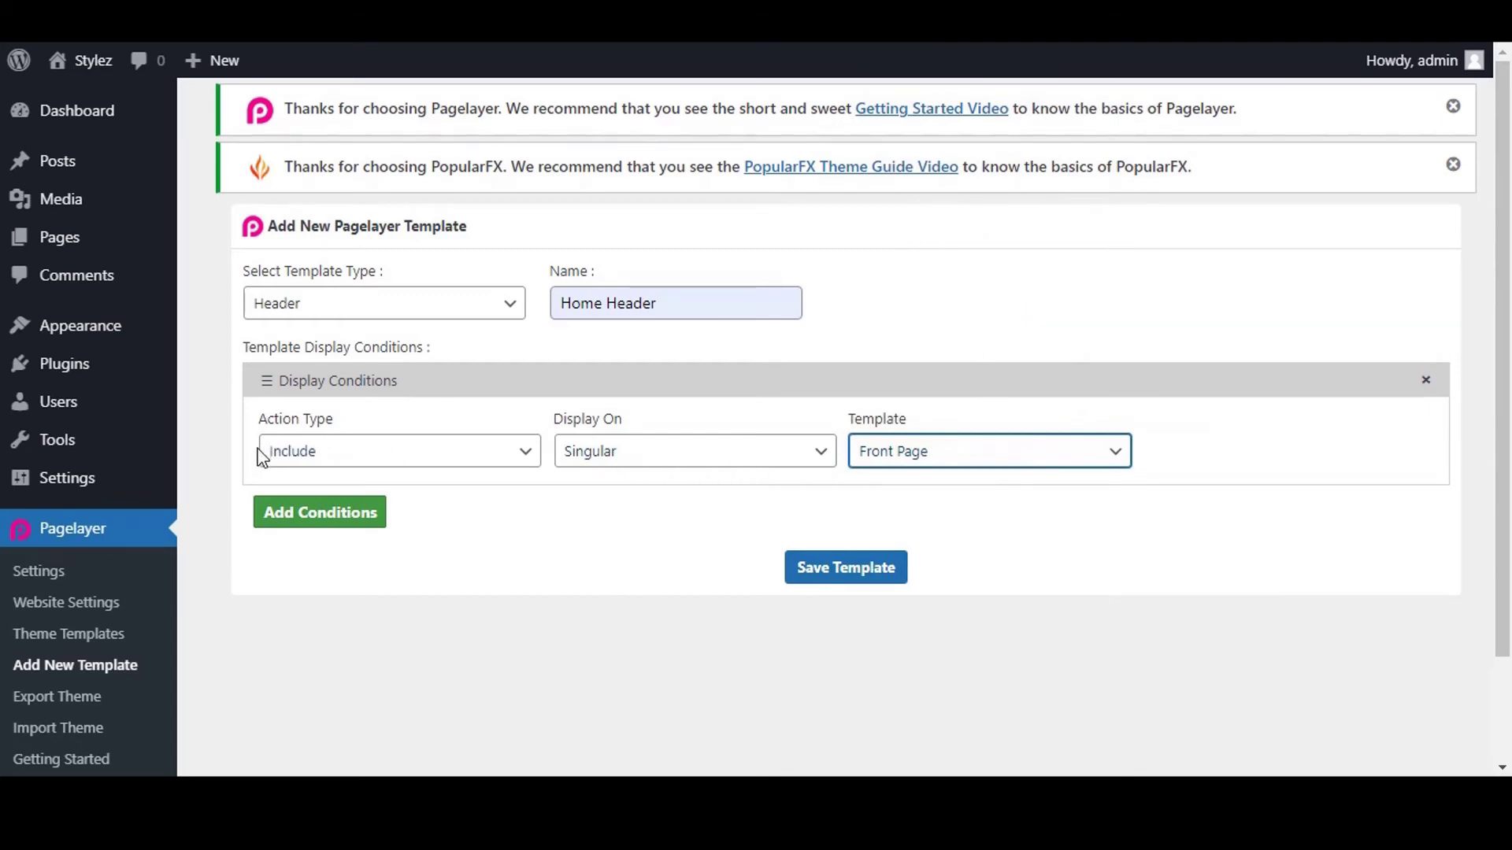
pyautogui.click(866, 567)
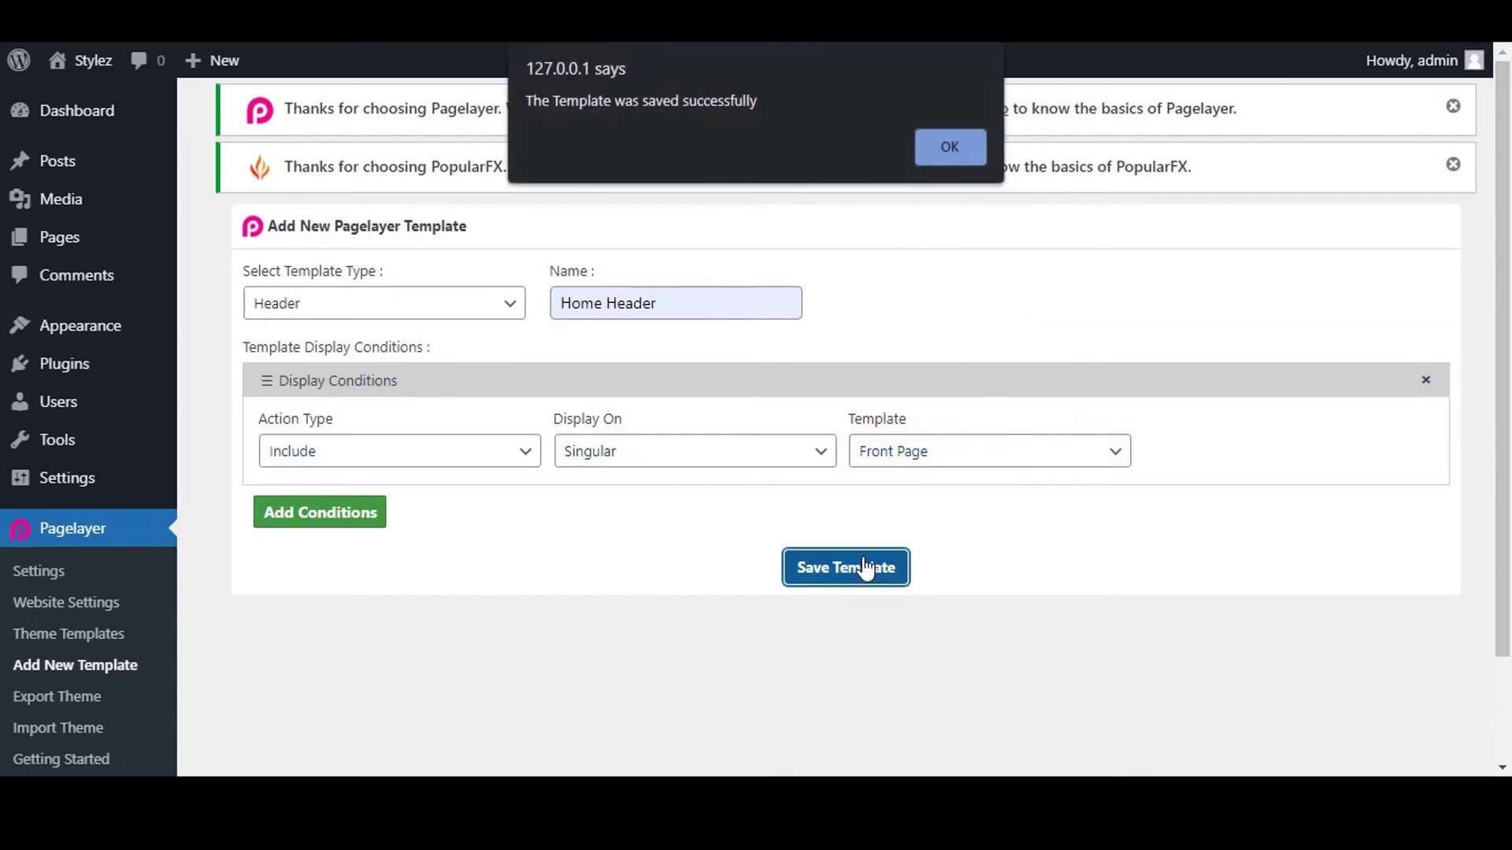
# Open Home Header in the editor, add a Title heading and colour it near-black.
pyautogui.click(961, 162)
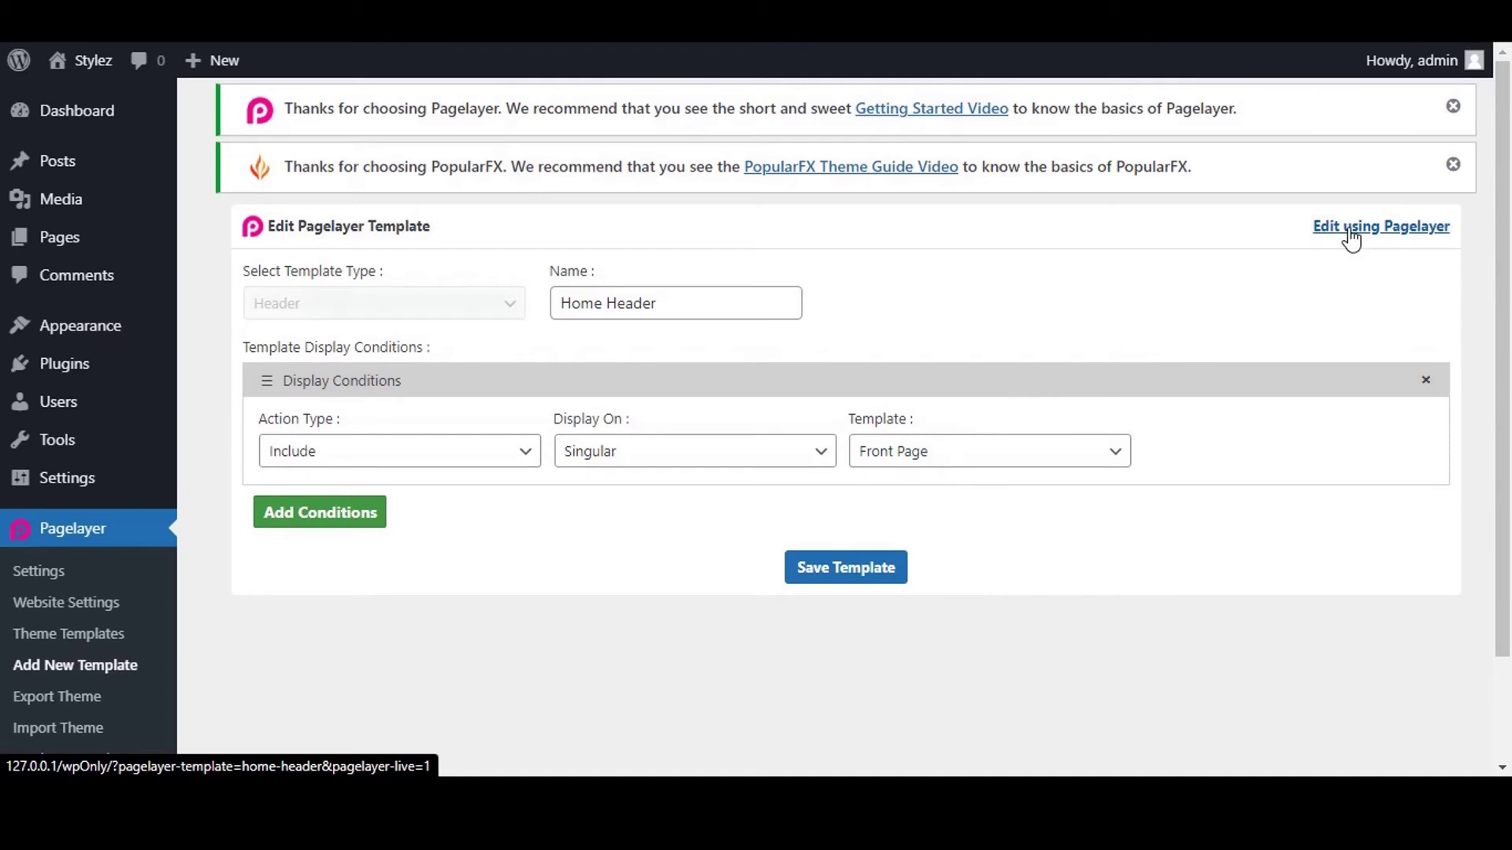
pyautogui.click(1353, 228)
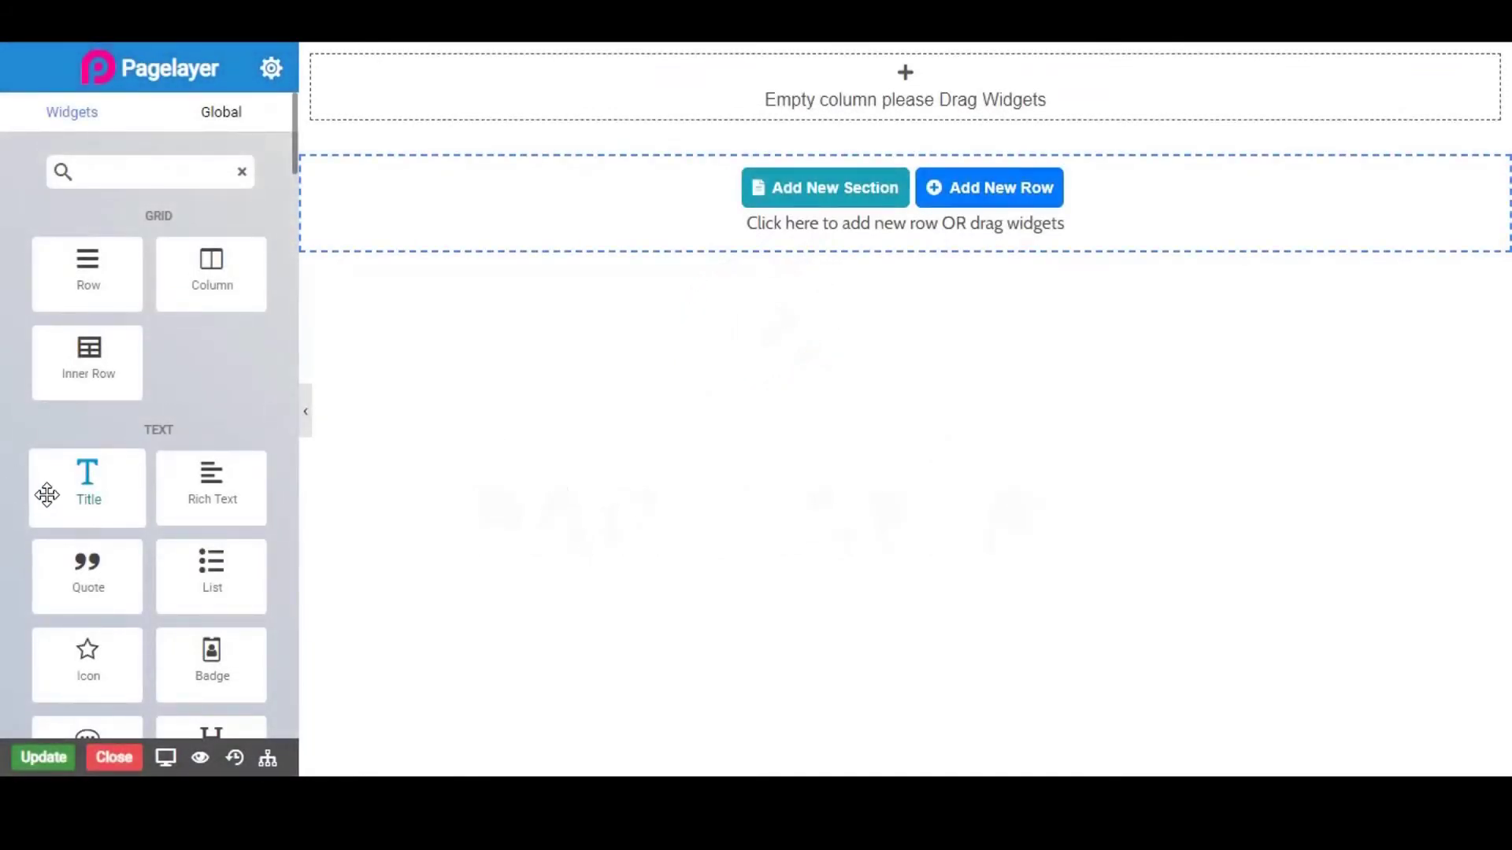
pyautogui.moveTo(50, 493); pyautogui.dragTo(577, 79)
pyautogui.click(139, 592)
pyautogui.click(257, 345)
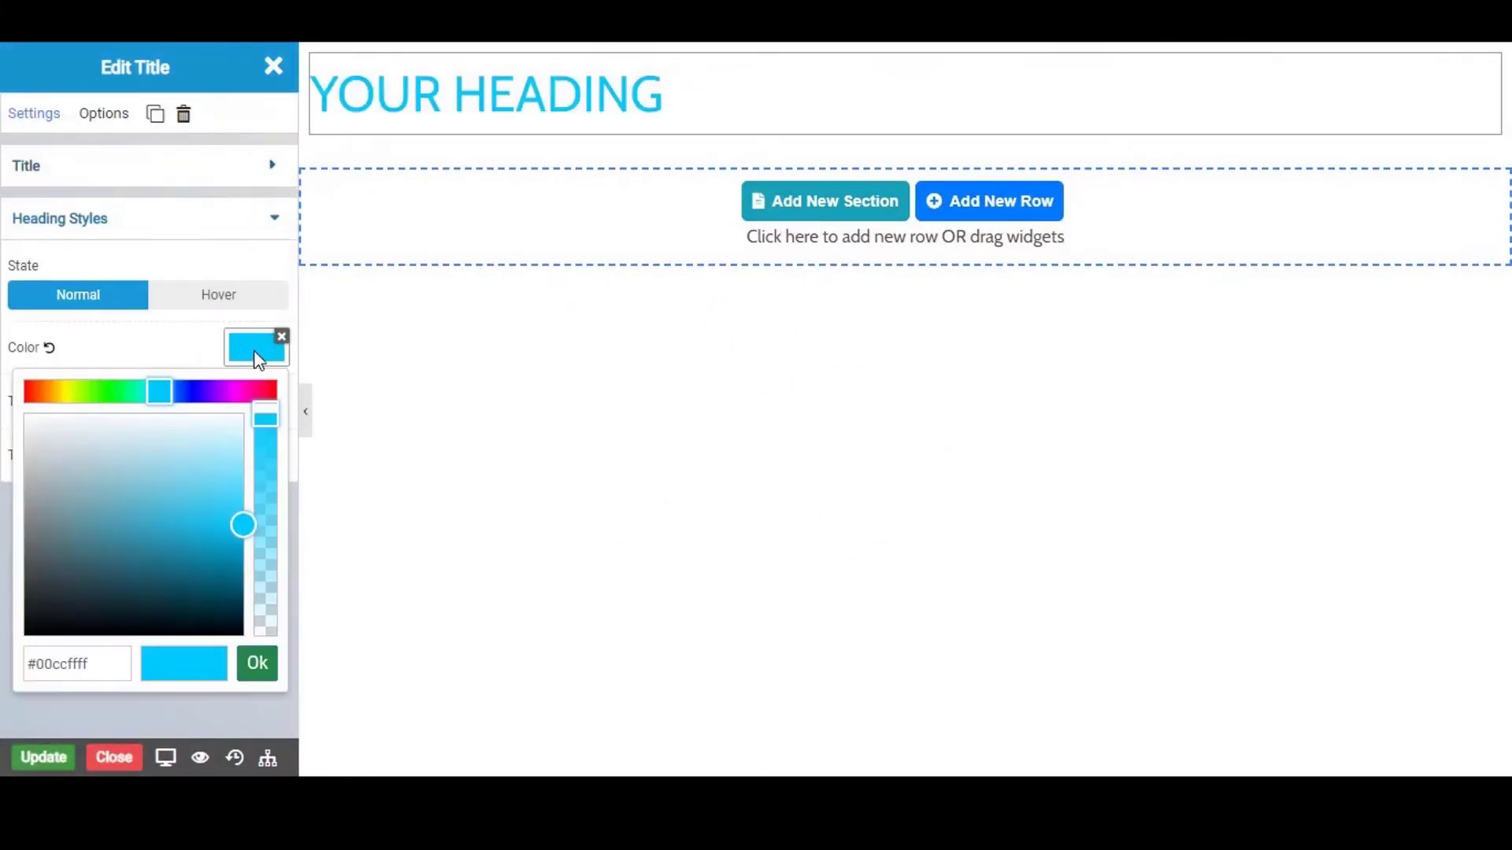
pyautogui.click(128, 435)
pyautogui.moveTo(129, 436); pyautogui.dragTo(111, 633)
pyautogui.click(257, 663)
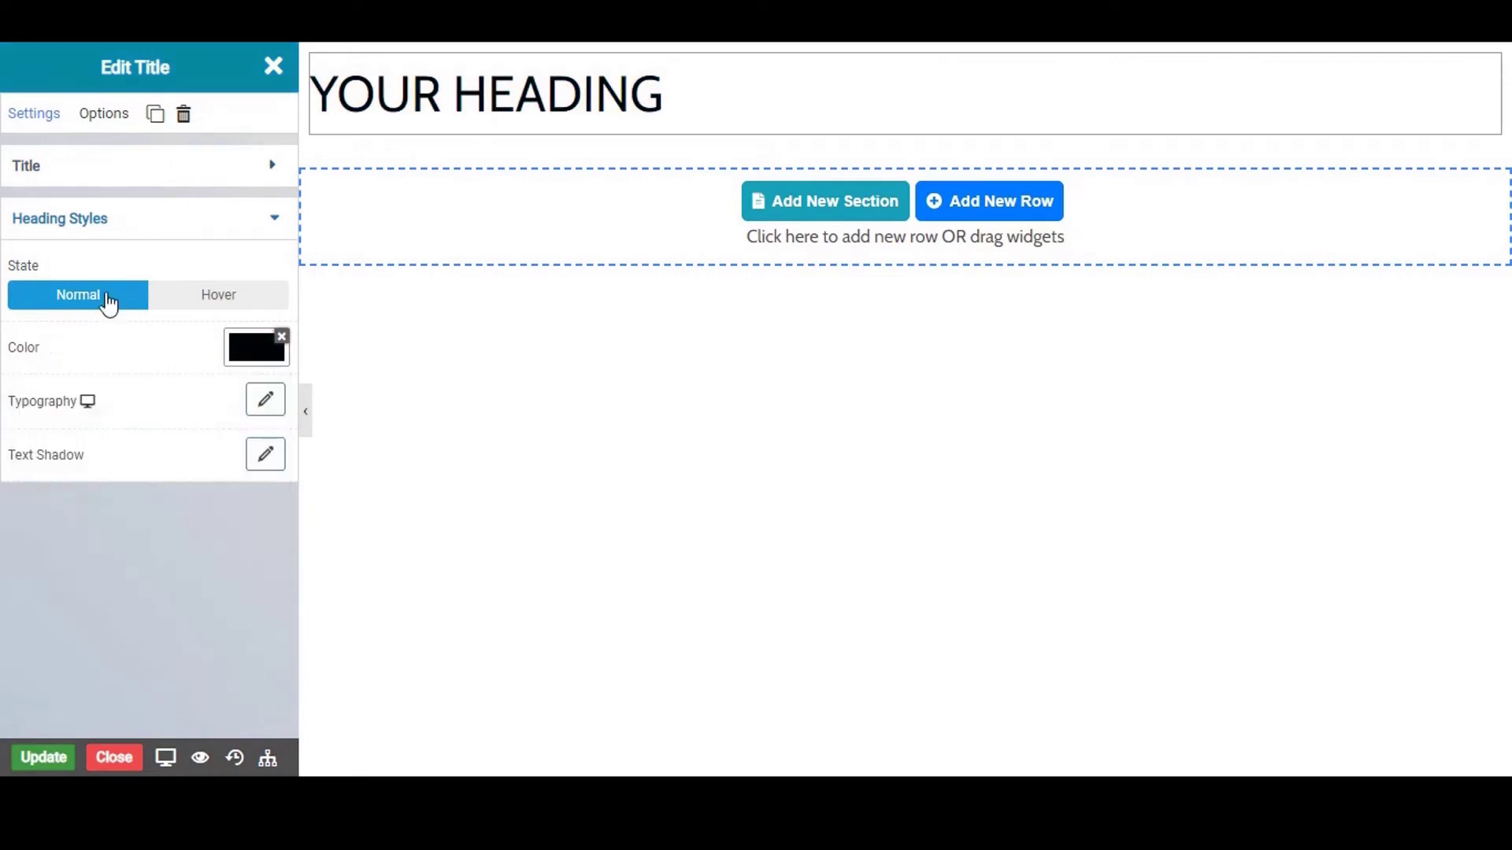
pyautogui.click(93, 224)
# Change the heading text to 'Home HEADER' and center it.
pyautogui.click(92, 165)
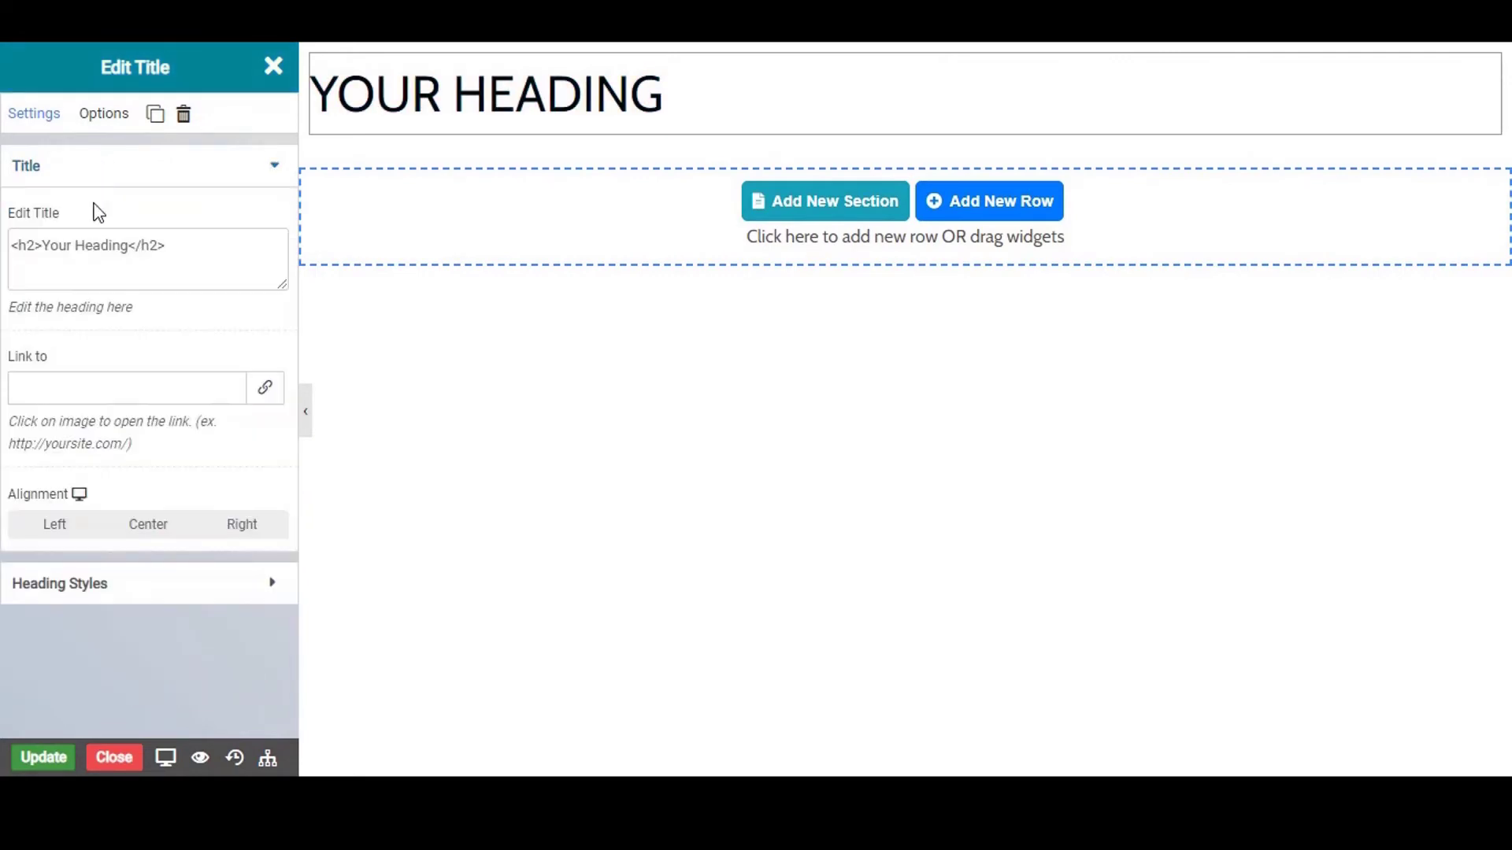
pyautogui.click(127, 247)
pyautogui.press('BackSpace')
pyautogui.press('BackSpace')
pyautogui.press('BackSpace')
pyautogui.press('BackSpace')
pyautogui.press('BackSpace')
pyautogui.press('BackSpace')
pyautogui.press('BackSpace')
pyautogui.press('BackSpace')
pyautogui.press('BackSpace')
pyautogui.press('BackSpace')
pyautogui.press('BackSpace')
pyautogui.press('BackSpace')
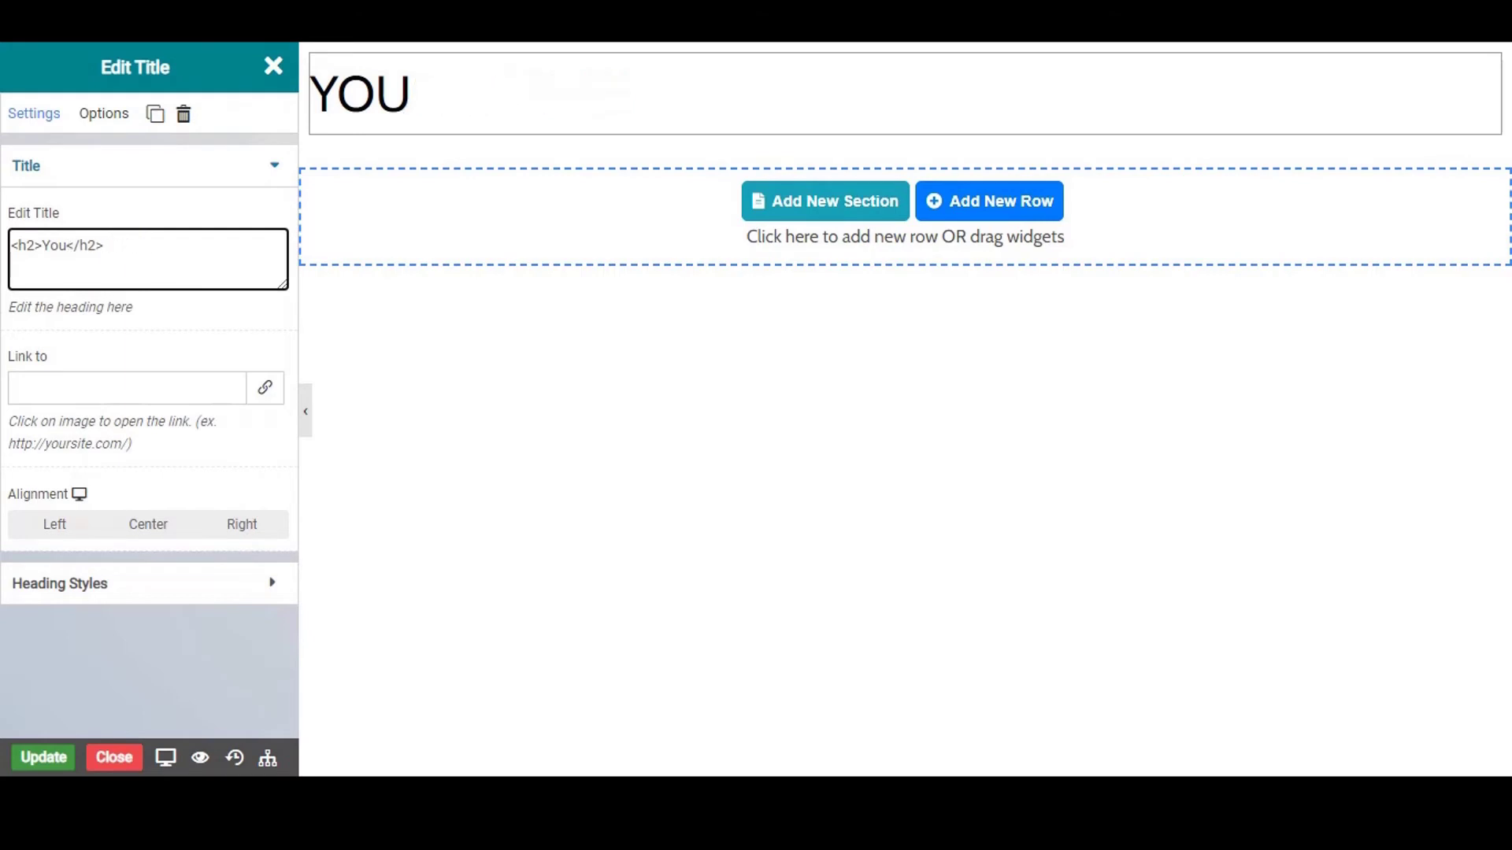
pyautogui.write('H')
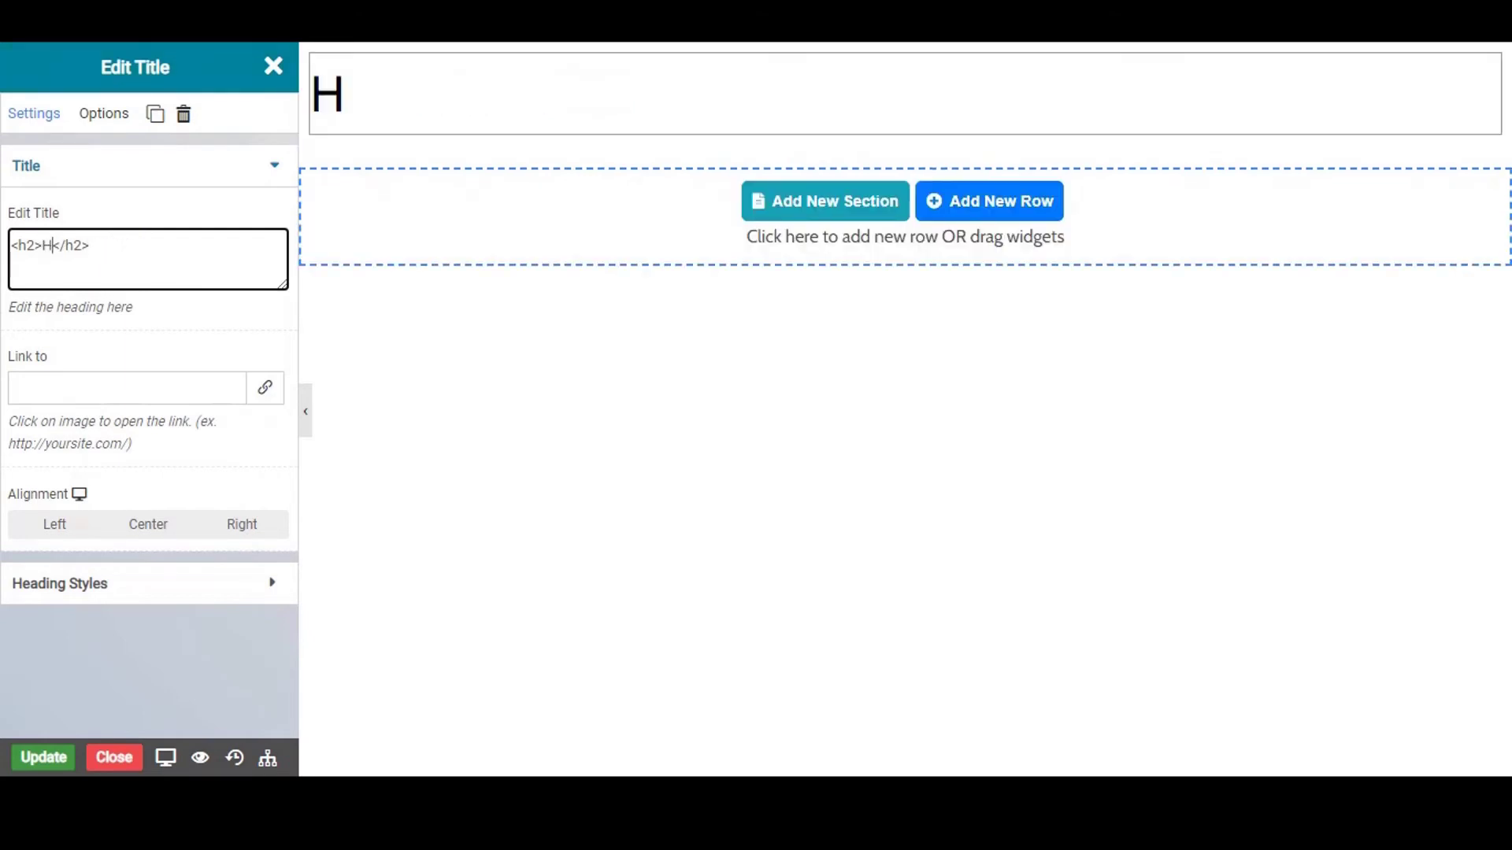
pyautogui.write('ome')
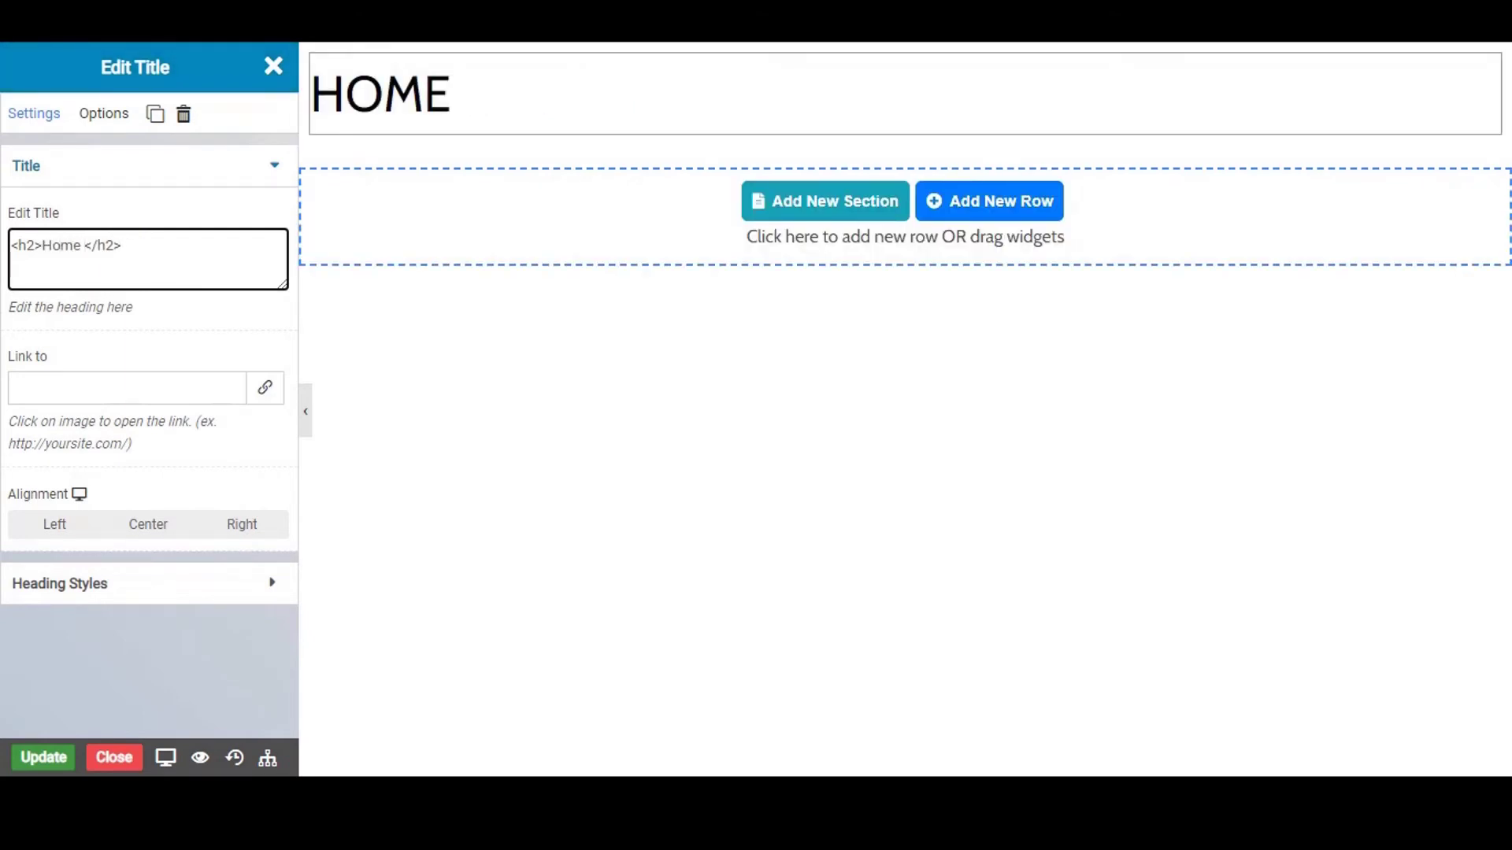
pyautogui.write(' HEADER')
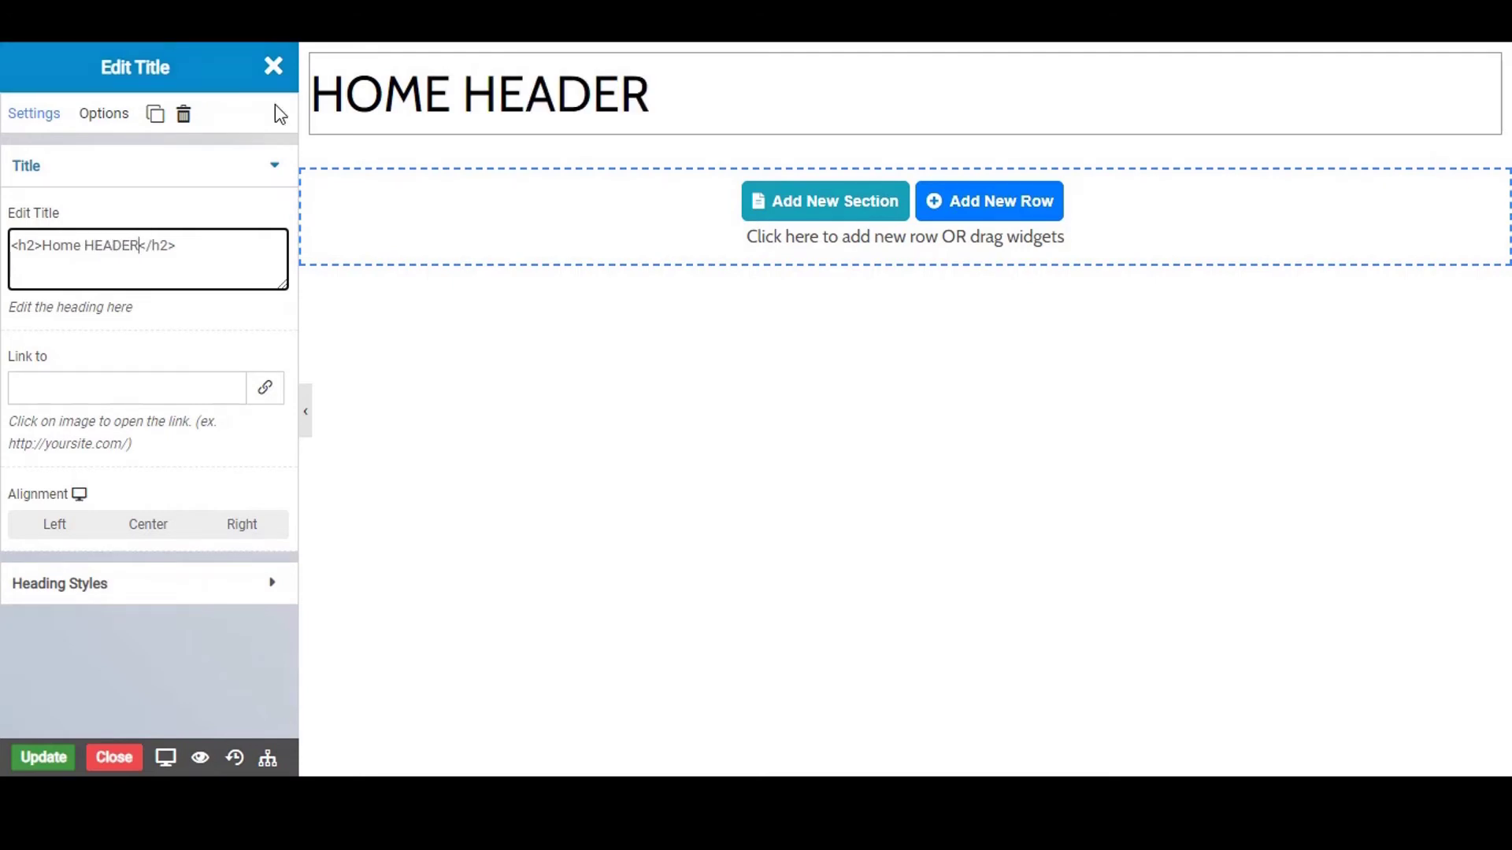
pyautogui.click(151, 528)
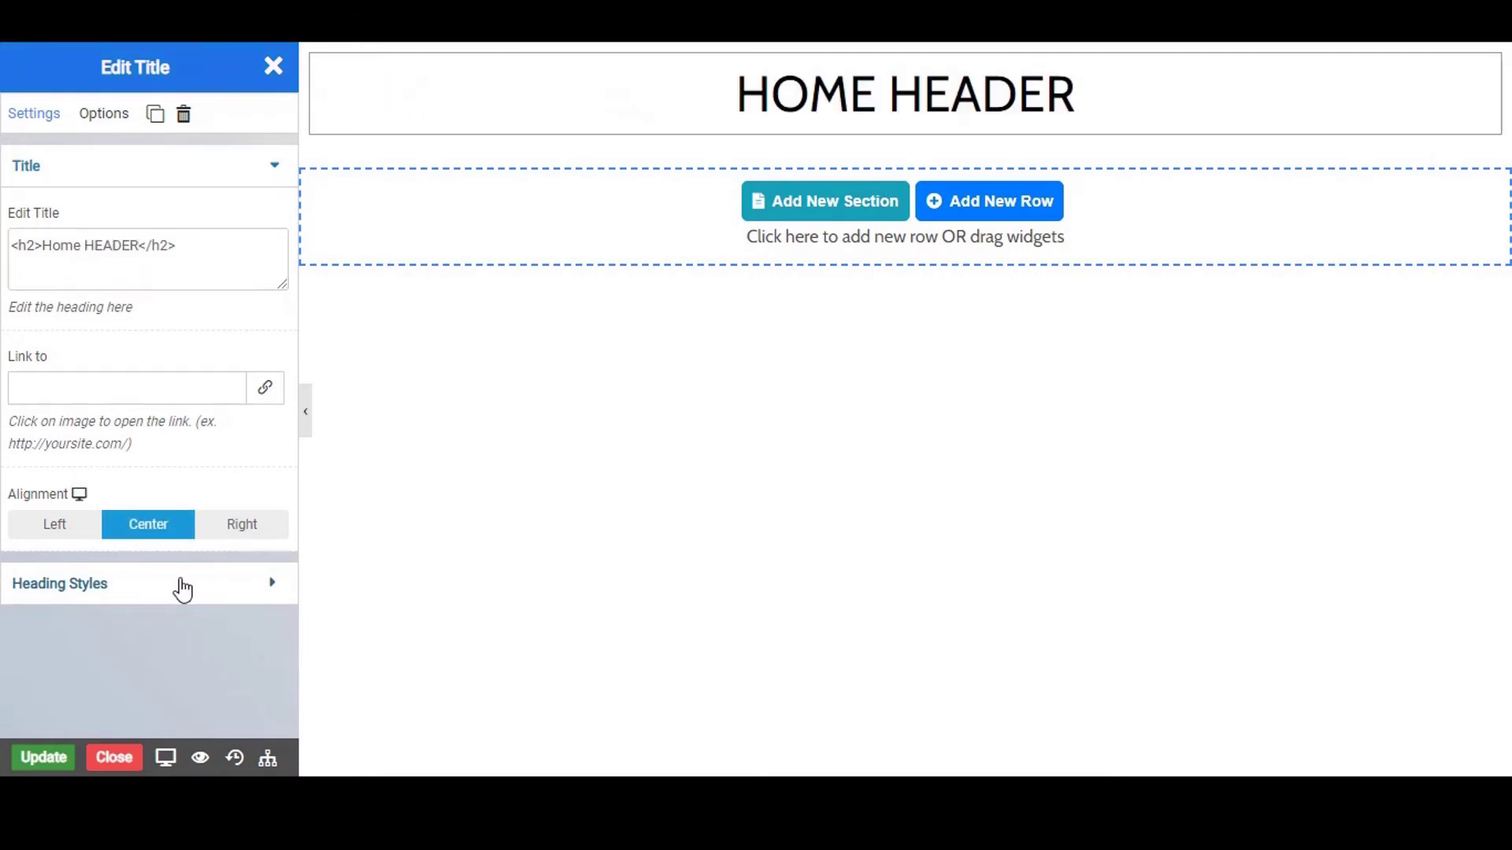
# Search widgets for 'PR' and place a Primary Menu under the HOME HEADER title.
pyautogui.click(235, 175)
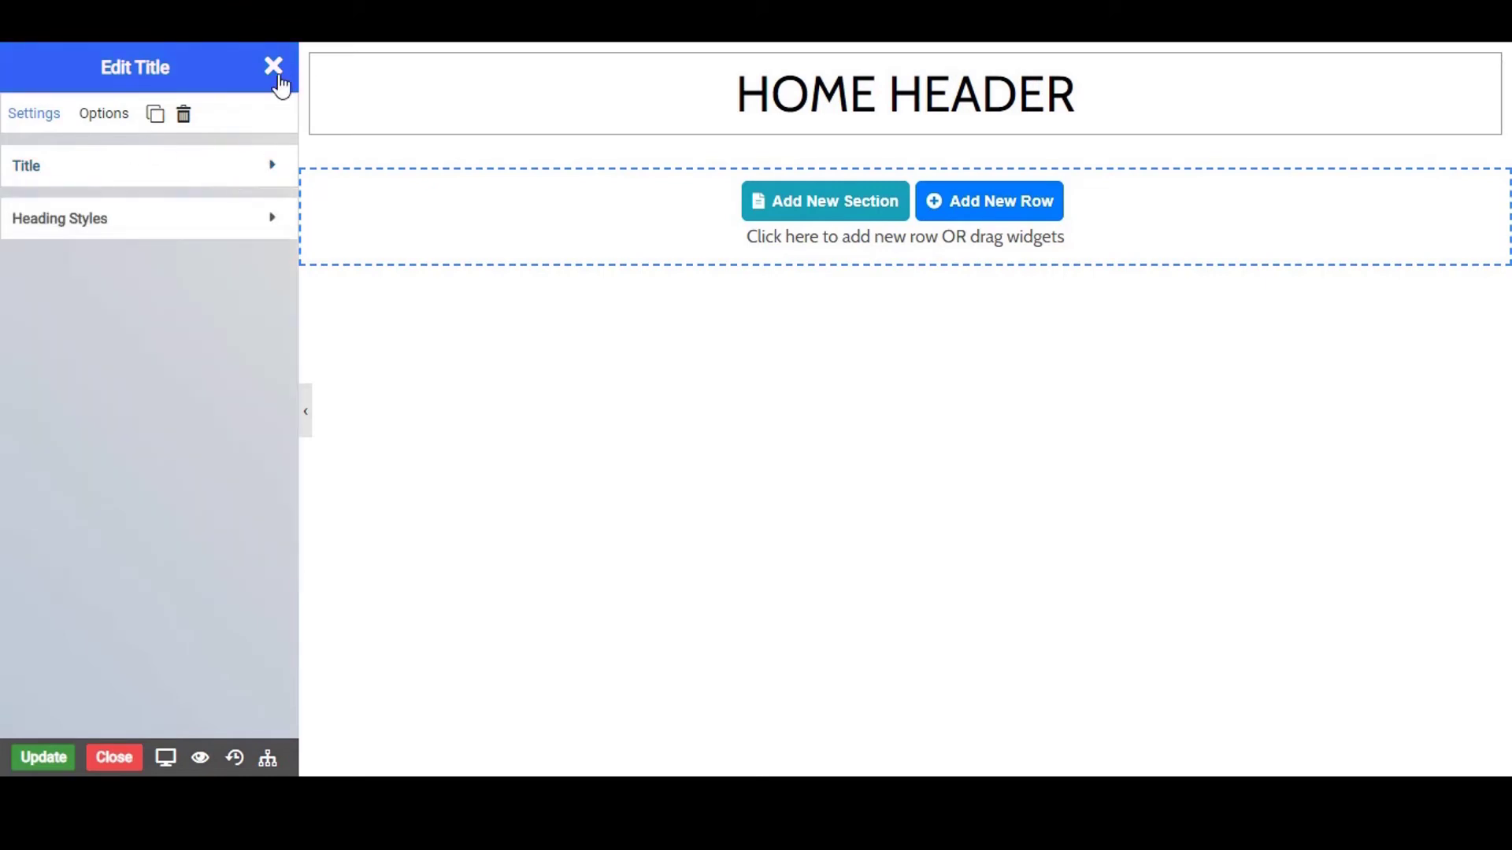
pyautogui.click(275, 75)
pyautogui.click(147, 171)
pyautogui.write('PR')
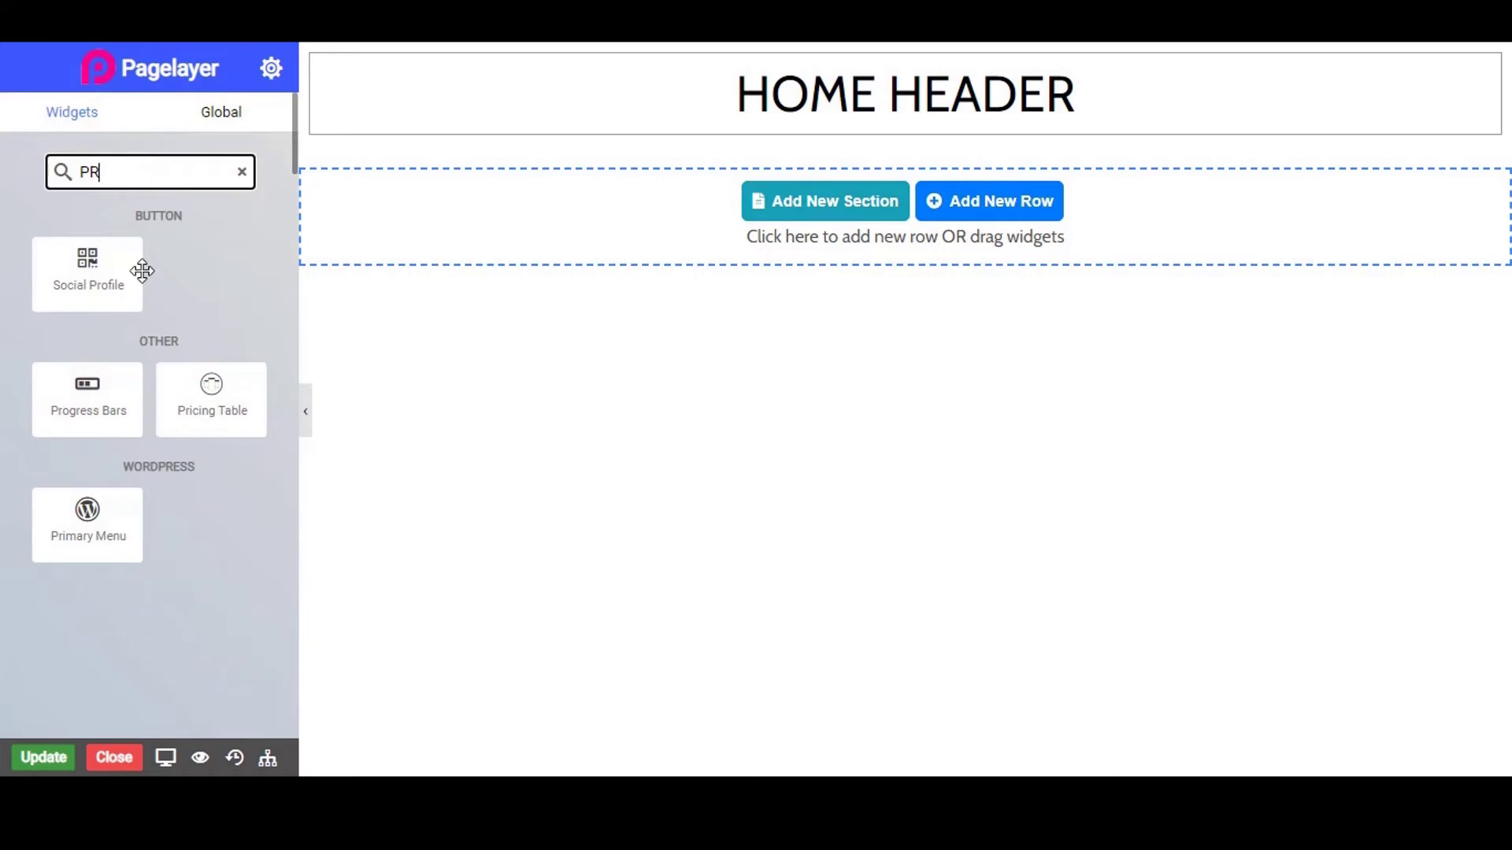
pyautogui.moveTo(122, 496); pyautogui.dragTo(671, 120)
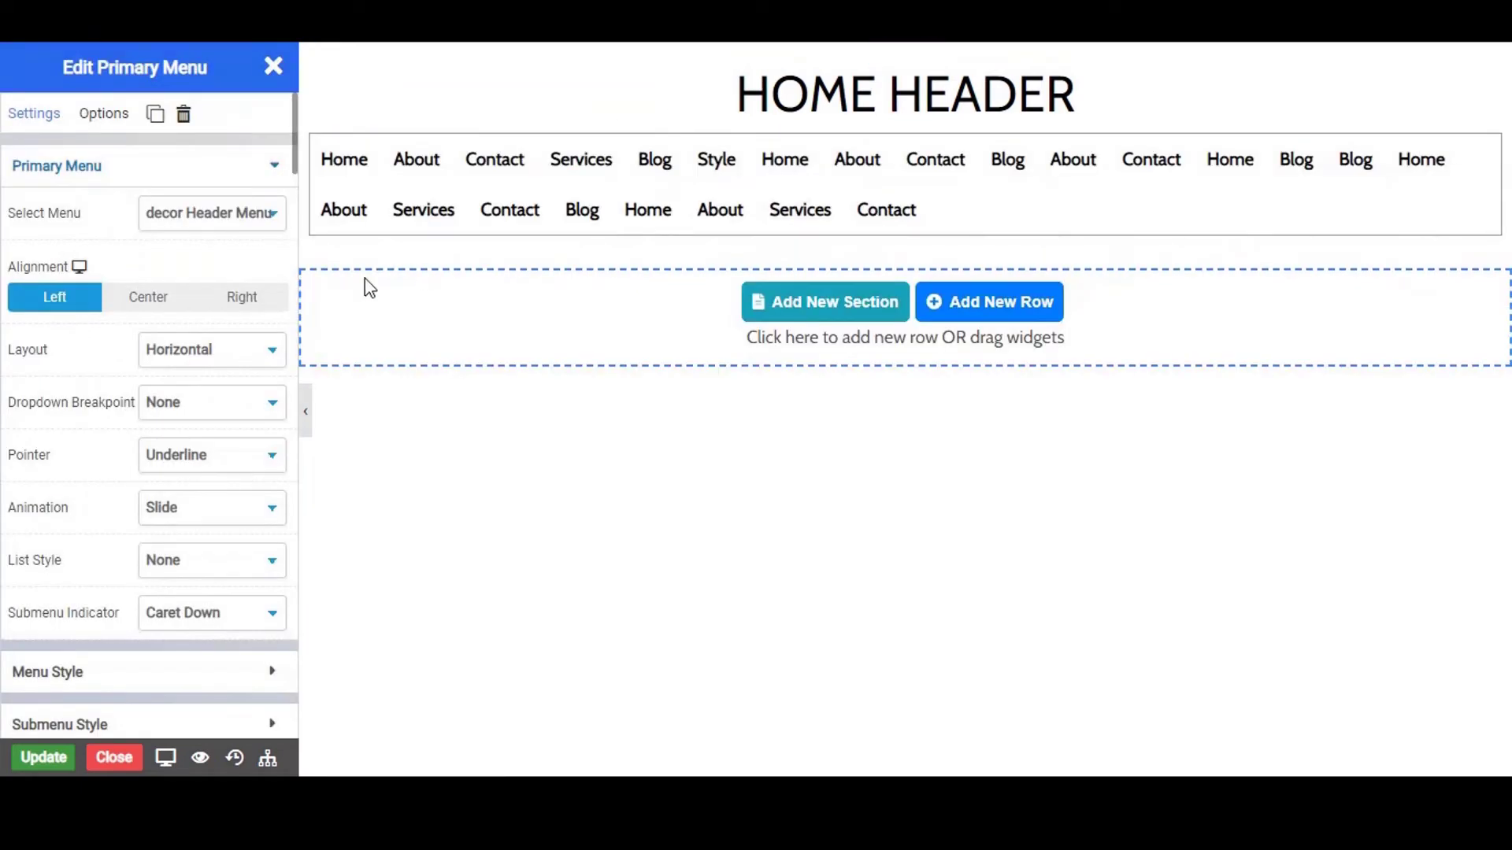
# Choose Explorer Header Menu, center its items, and save the header template.
pyautogui.click(225, 221)
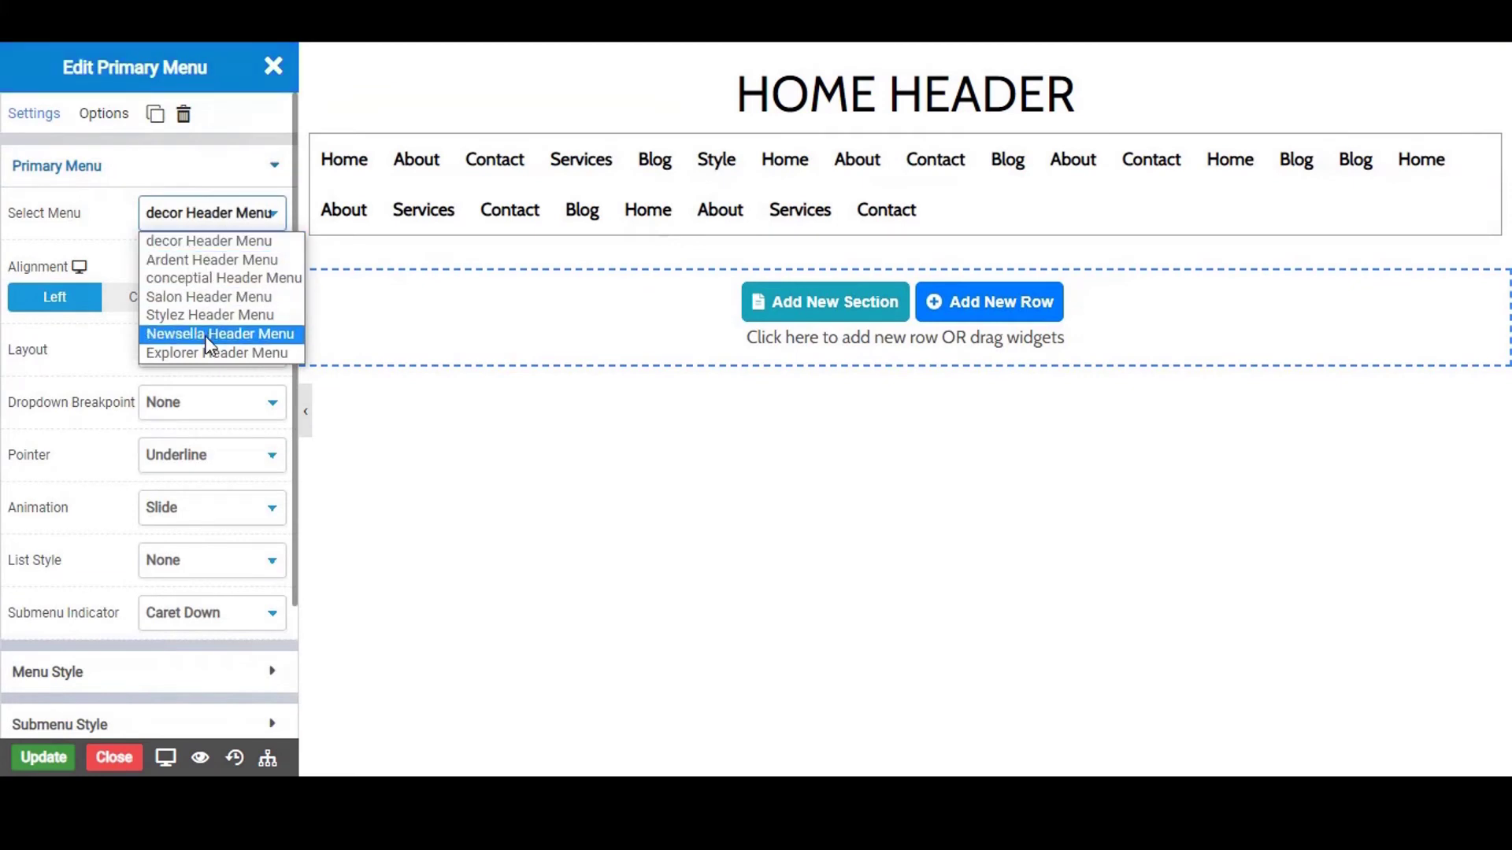
pyautogui.press('Escape')
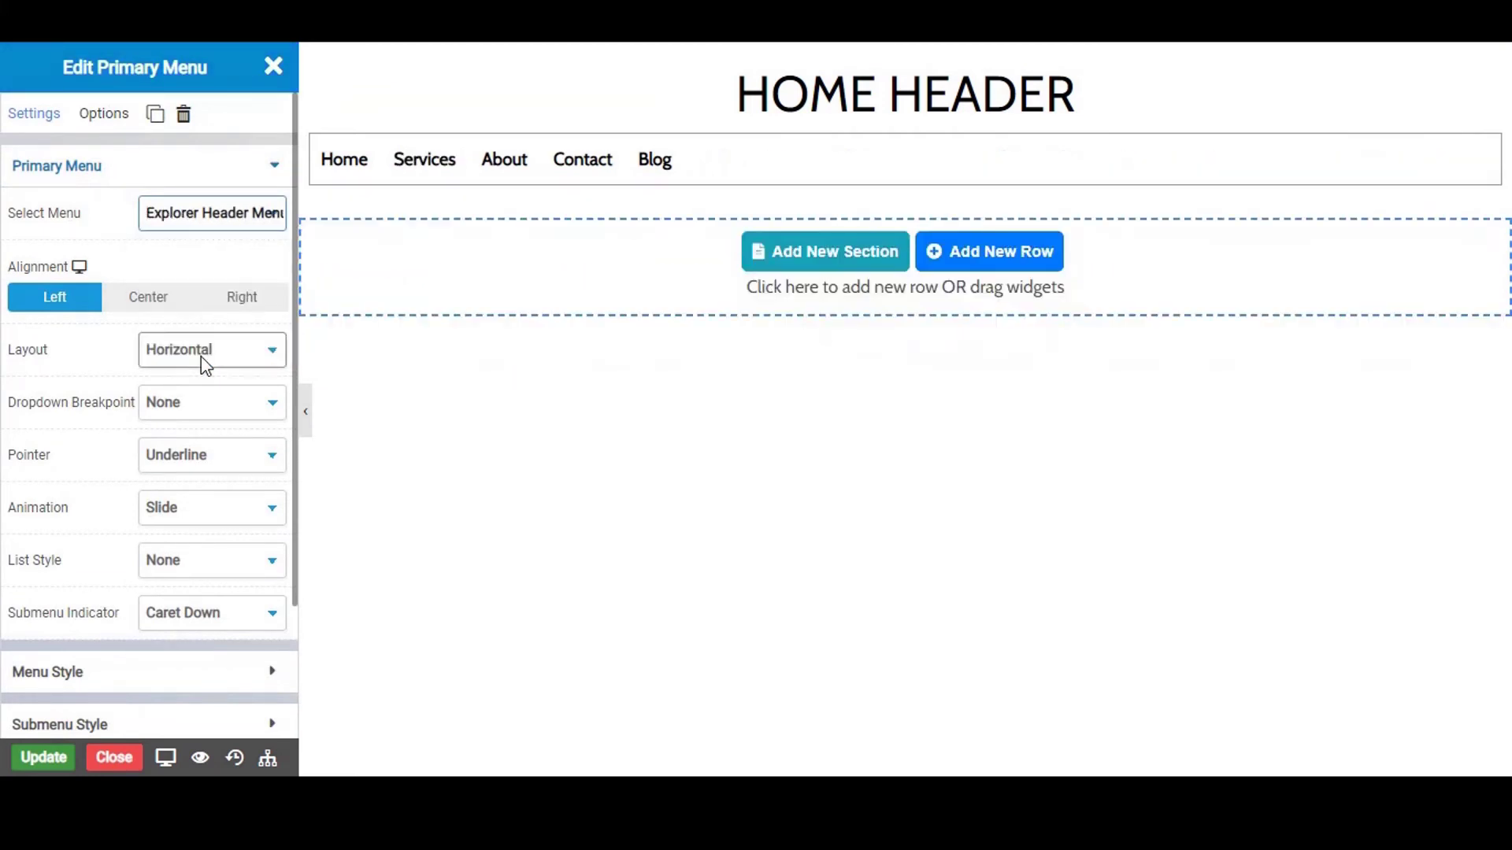
pyautogui.click(164, 299)
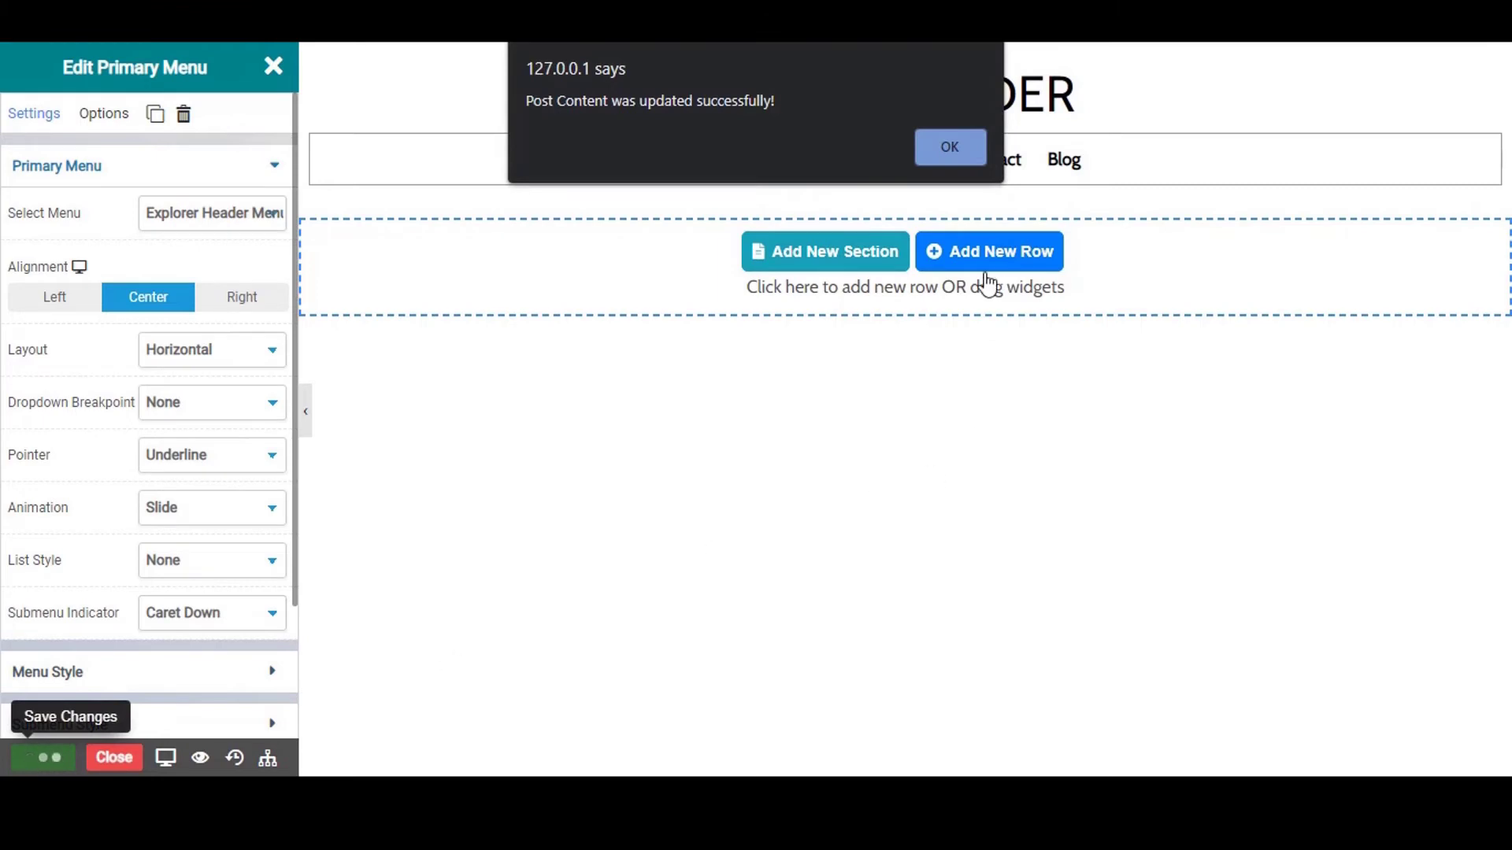
pyautogui.click(950, 150)
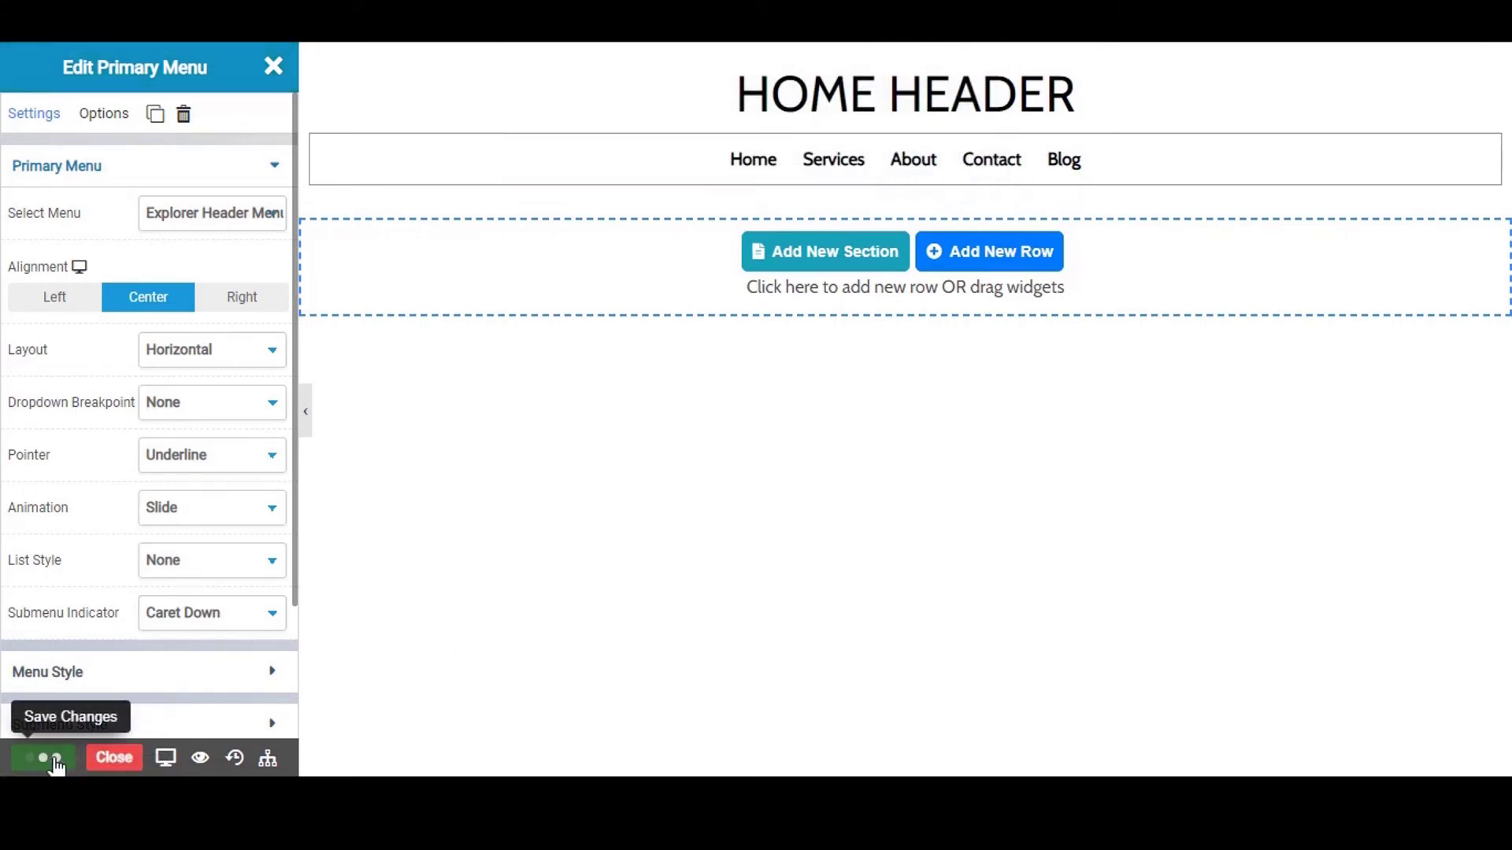
pyautogui.click(976, 149)
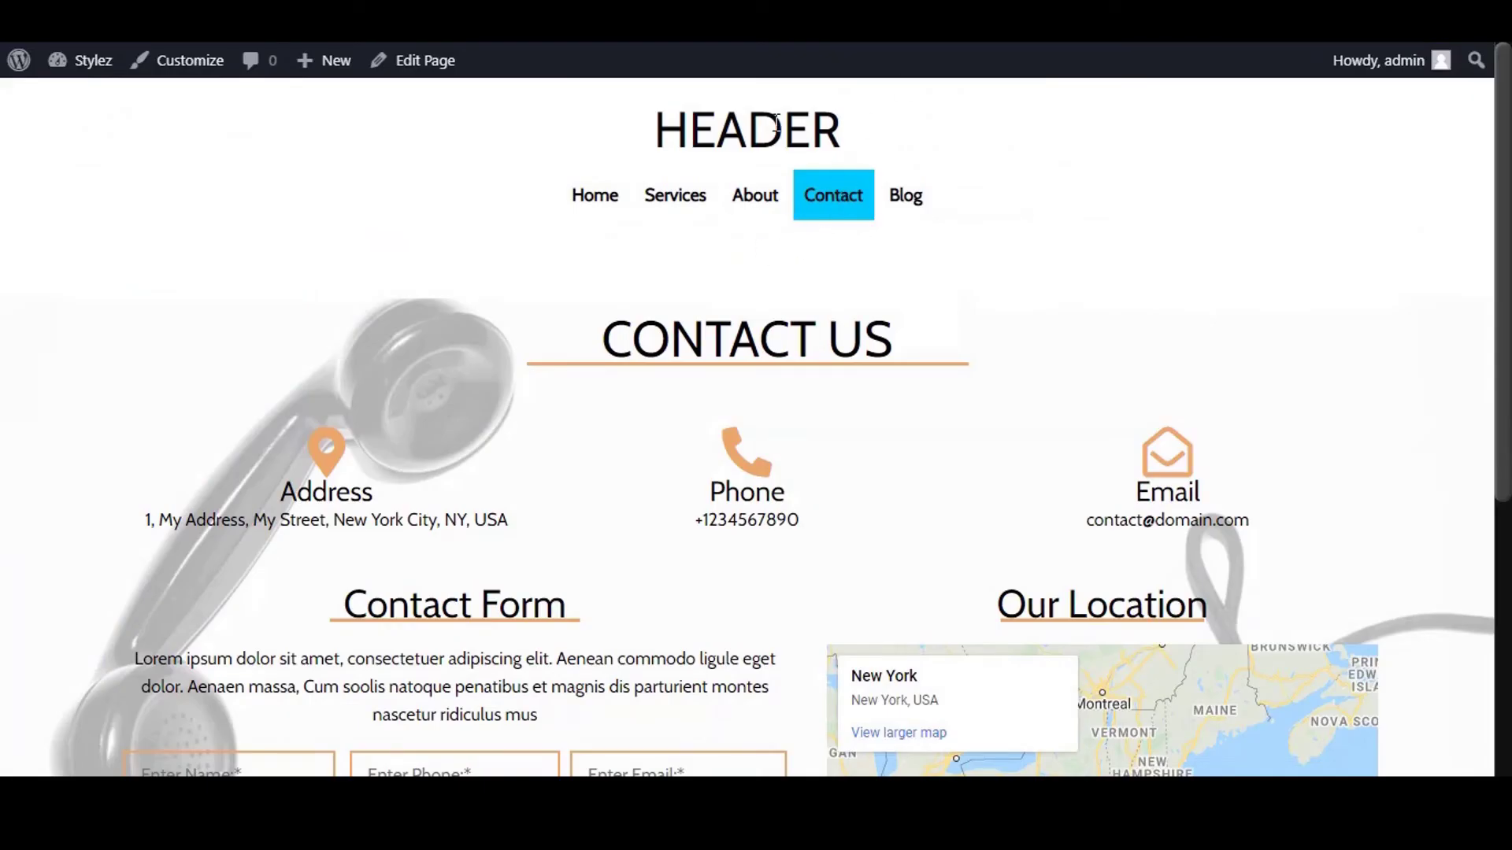
# Compare the Contact page's HEADER title with the HOME HEADER title on the Home page.
pyautogui.moveTo(653, 134); pyautogui.dragTo(888, 139)
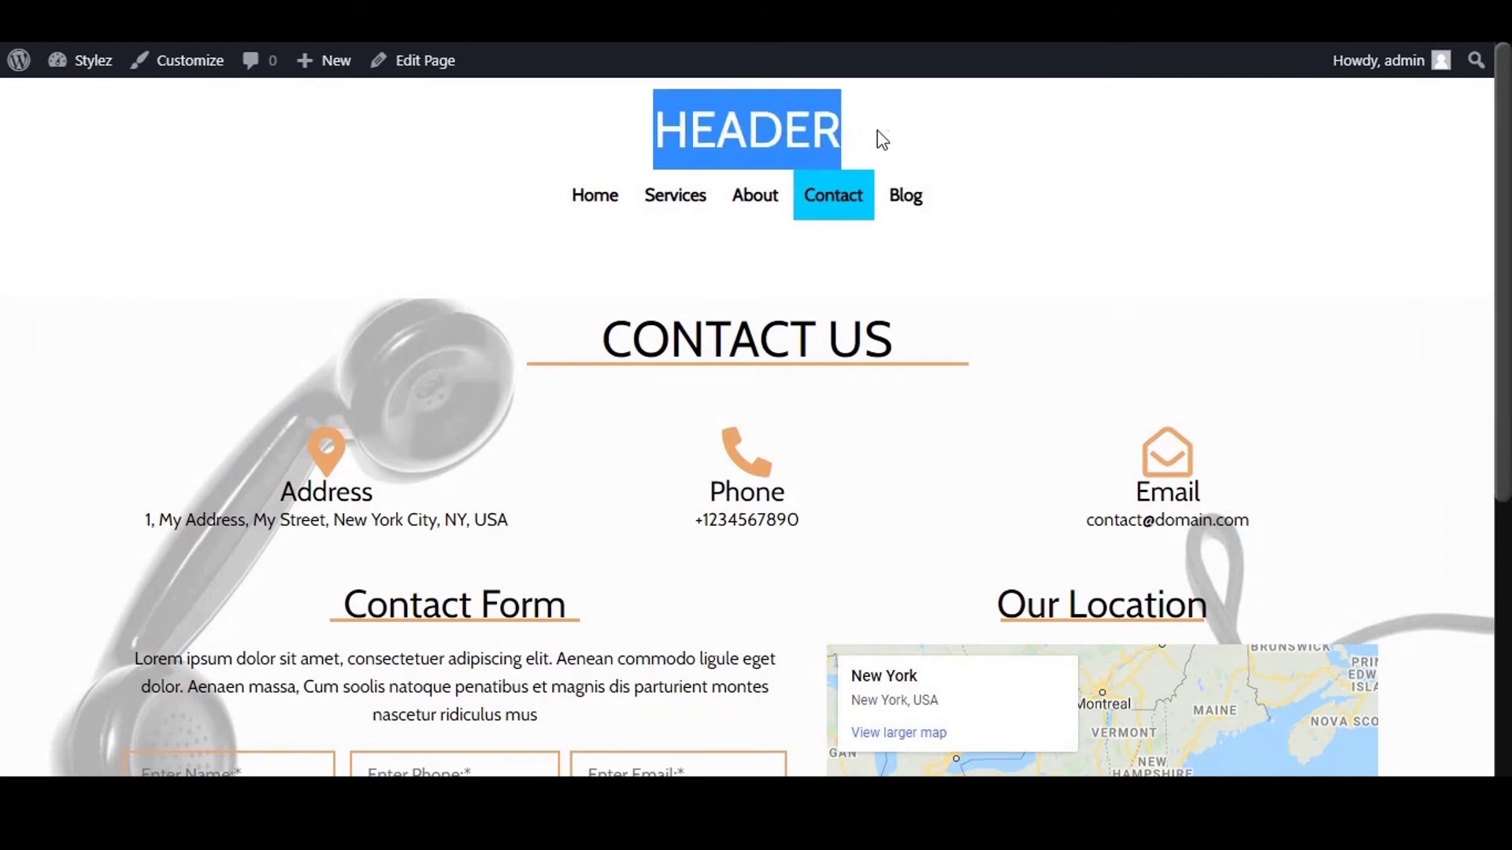
pyautogui.click(903, 135)
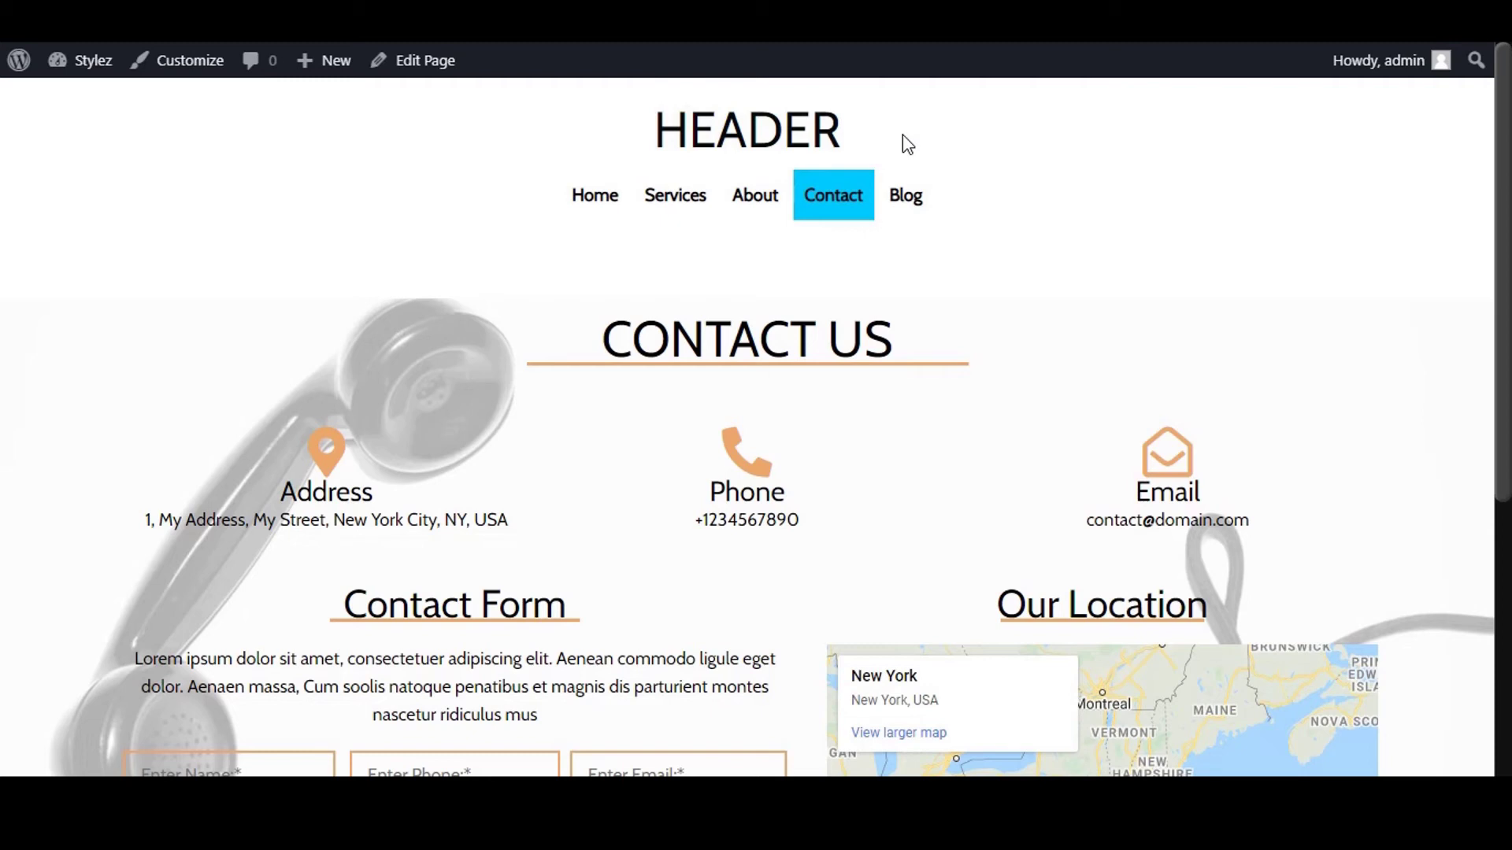
pyautogui.click(613, 201)
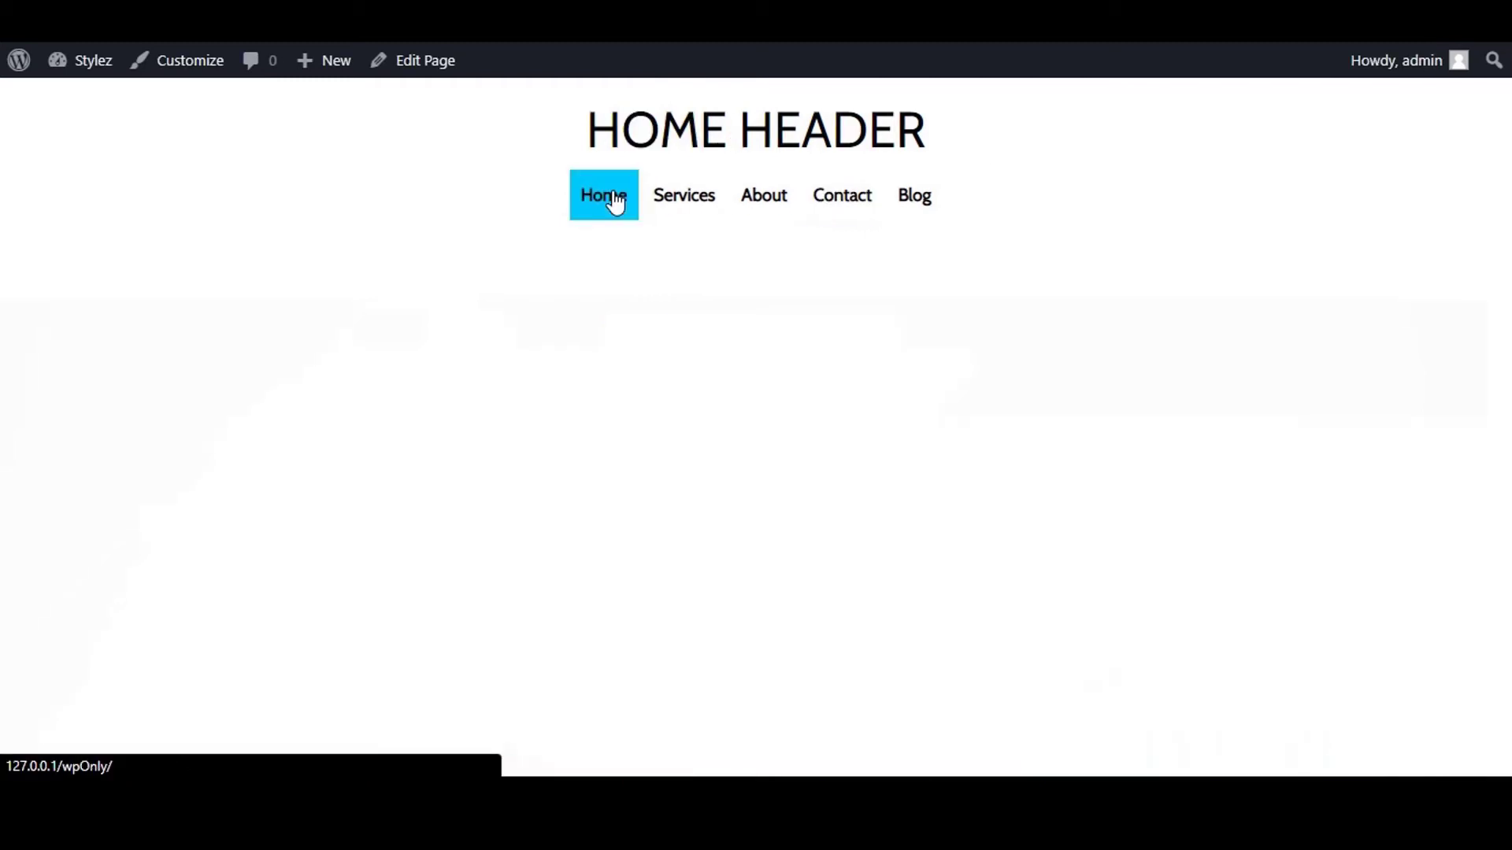
pyautogui.moveTo(592, 142); pyautogui.dragTo(1016, 143)
pyautogui.click(955, 135)
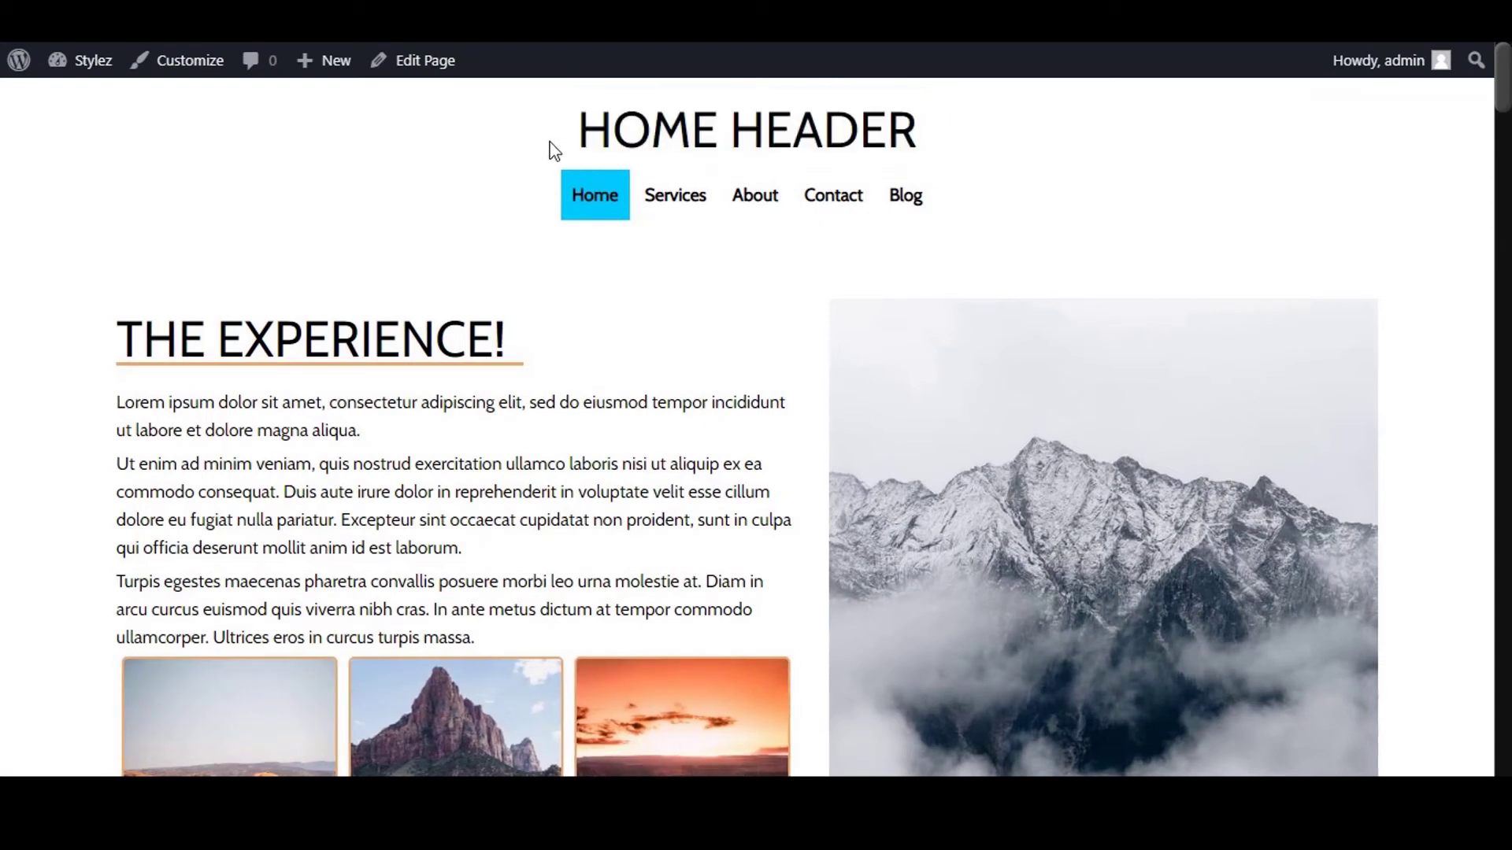
pyautogui.moveTo(573, 130); pyautogui.dragTo(918, 130)
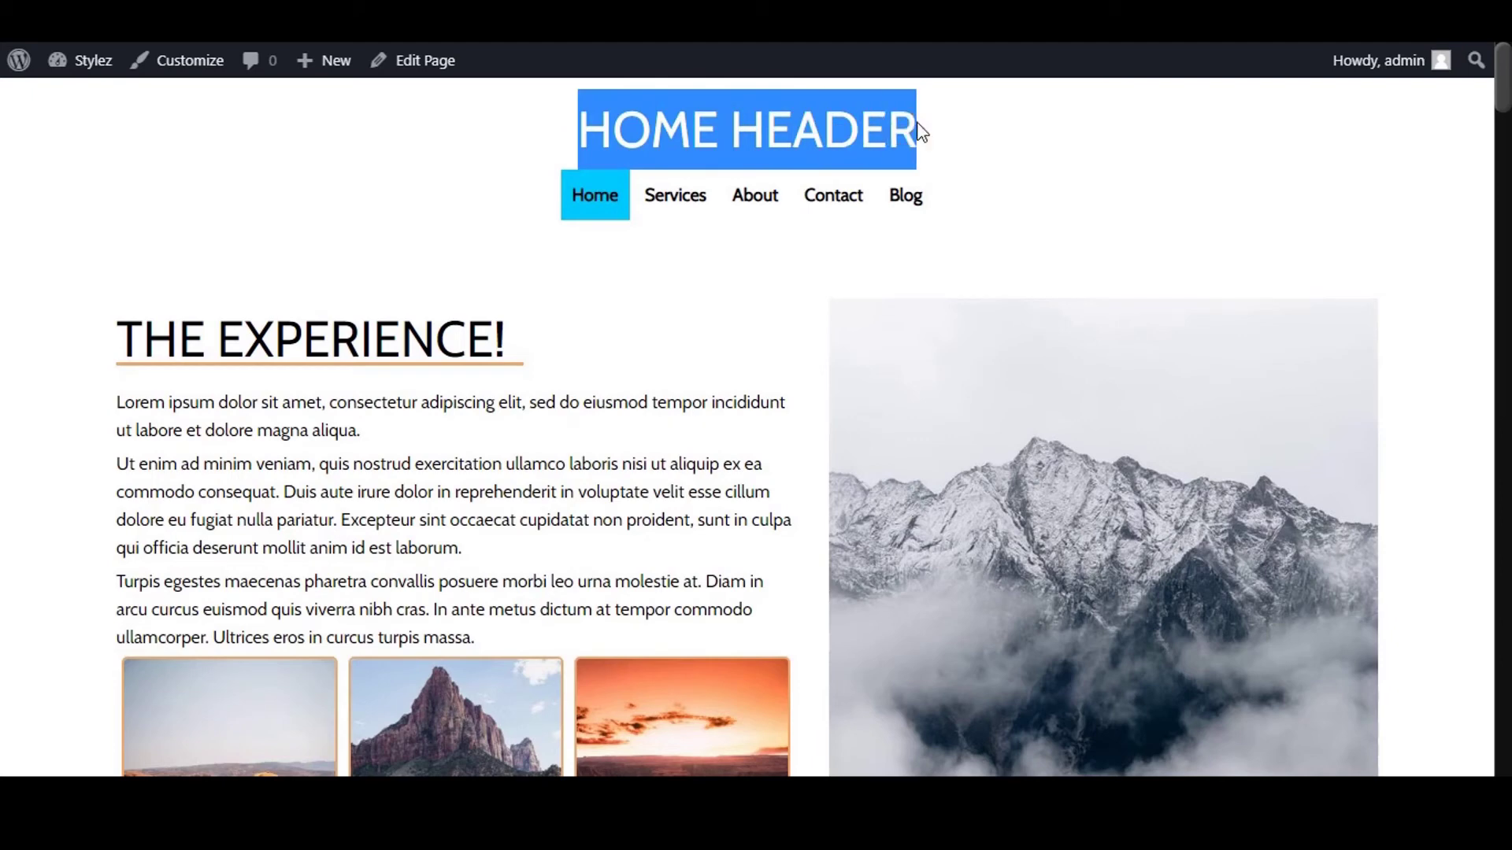
pyautogui.click(843, 162)
pyautogui.scroll(-2, 844, 240)
pyautogui.scroll(-10, 843, 248)
pyautogui.scroll(-10, 877, 249)
pyautogui.scroll(20, 929, 344)
pyautogui.scroll(2, 927, 343)
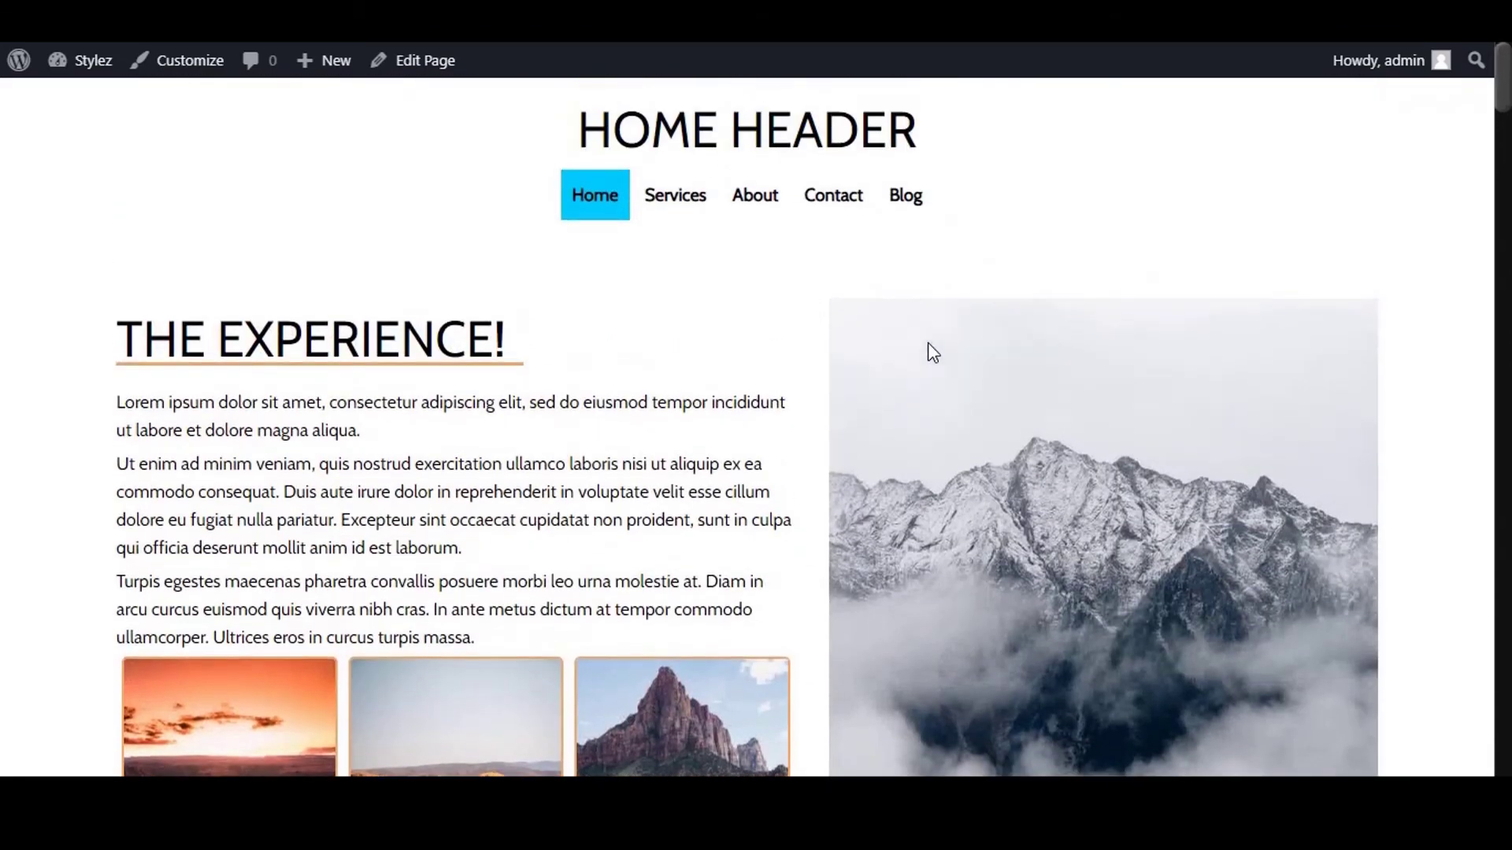
# Confirm Services and About show the plain HEADER, then return to Home.
pyautogui.click(653, 219)
pyautogui.moveTo(648, 132); pyautogui.dragTo(876, 124)
pyautogui.click(876, 125)
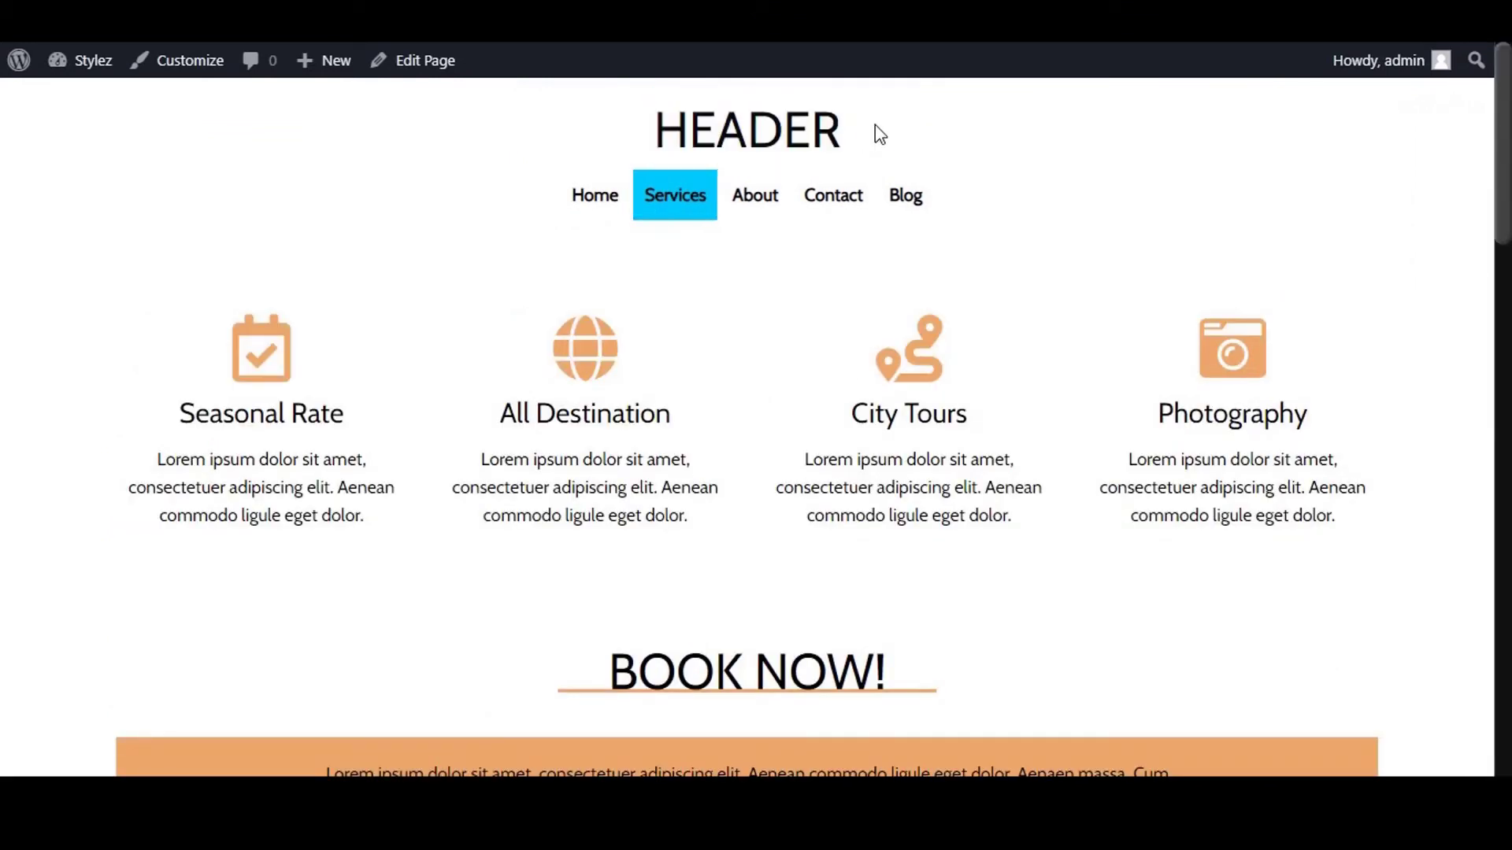
pyautogui.click(768, 213)
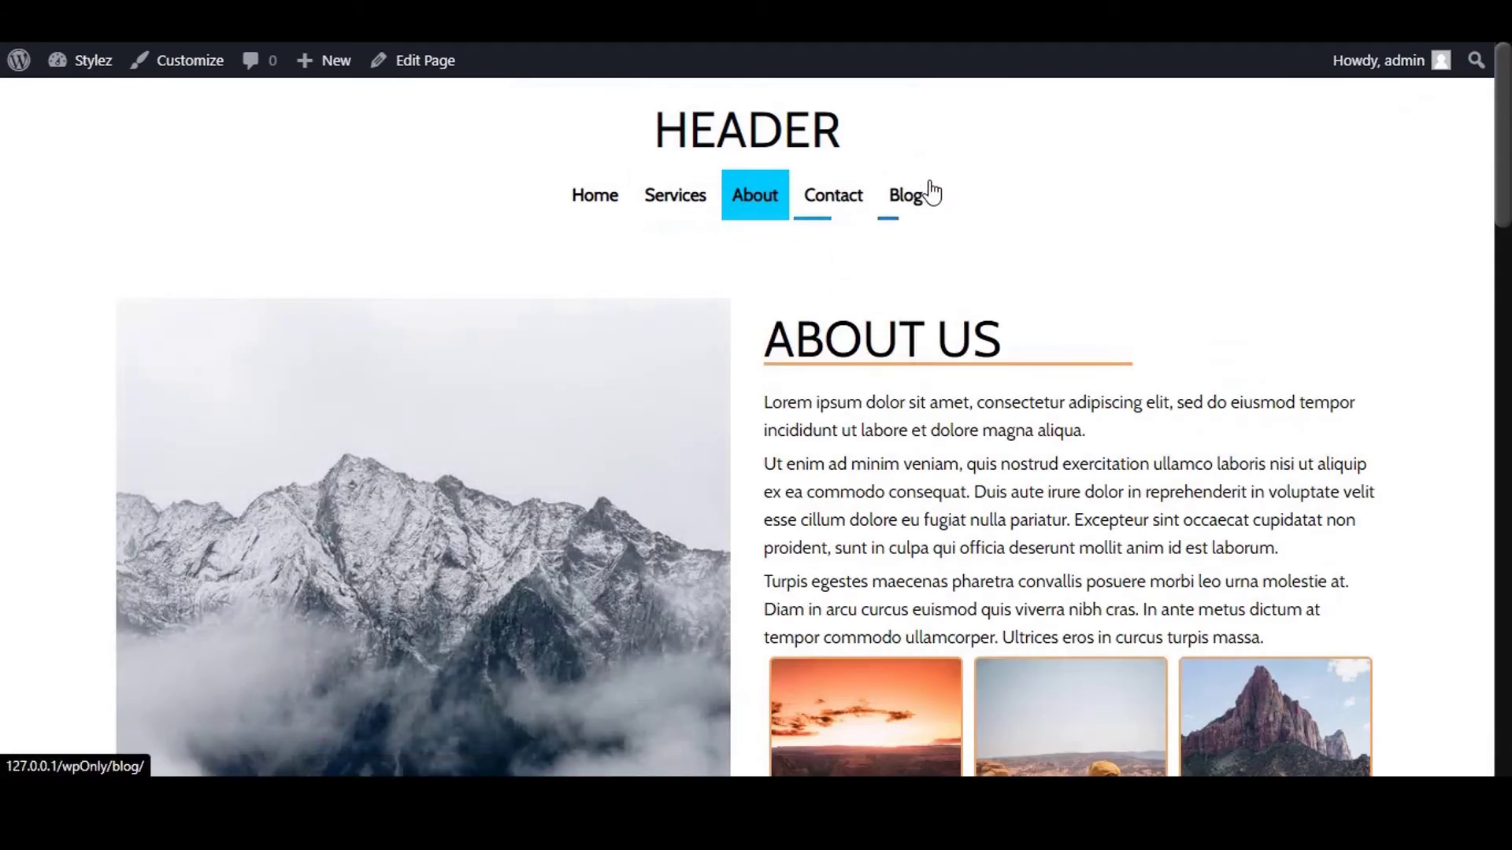
pyautogui.click(586, 210)
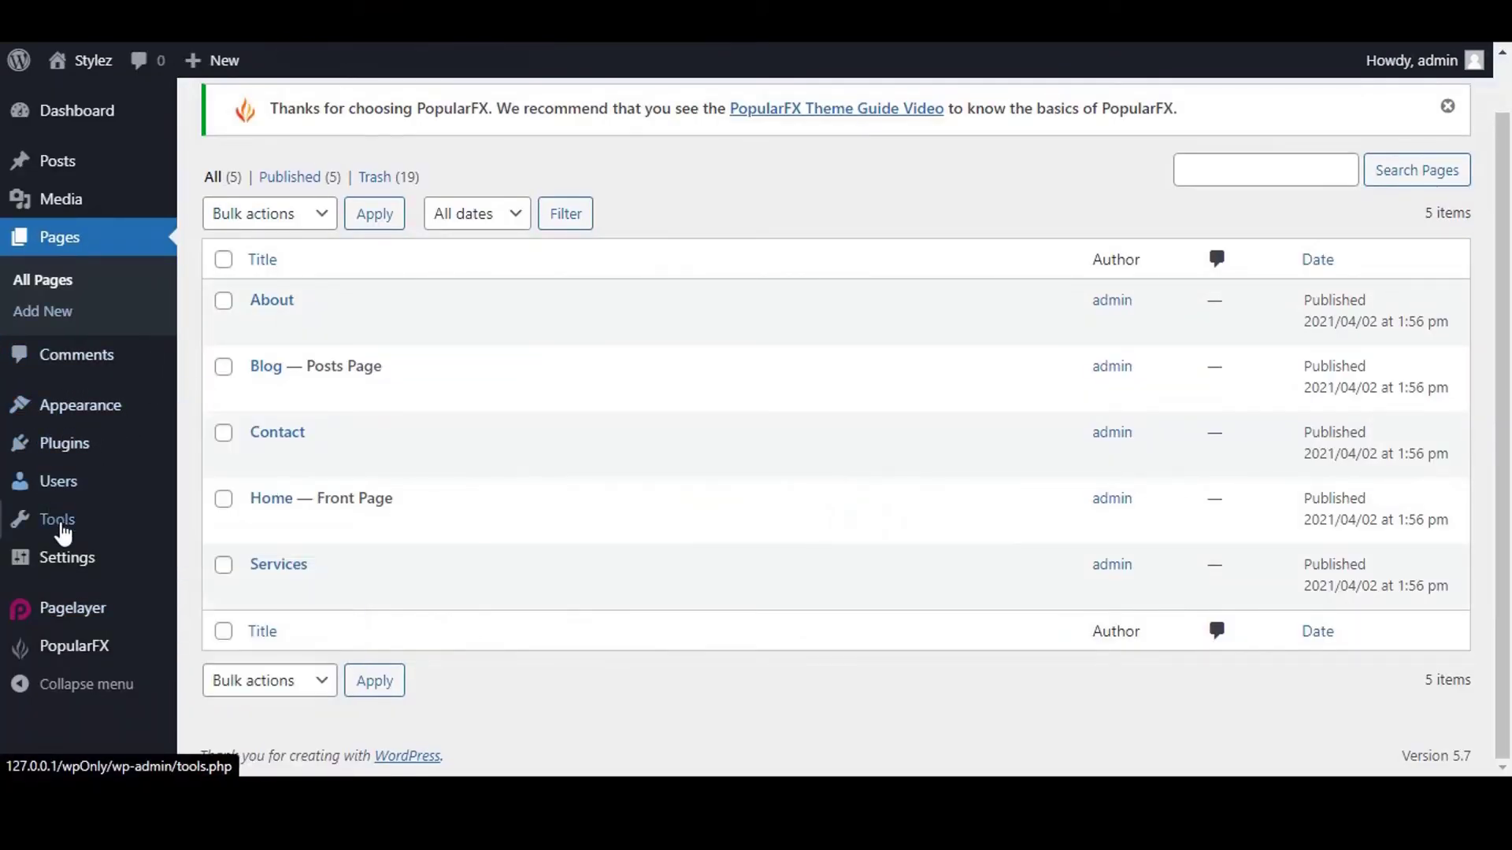
# Start a new Footer-type template named 'Footer'.
pyautogui.moveTo(107, 621)
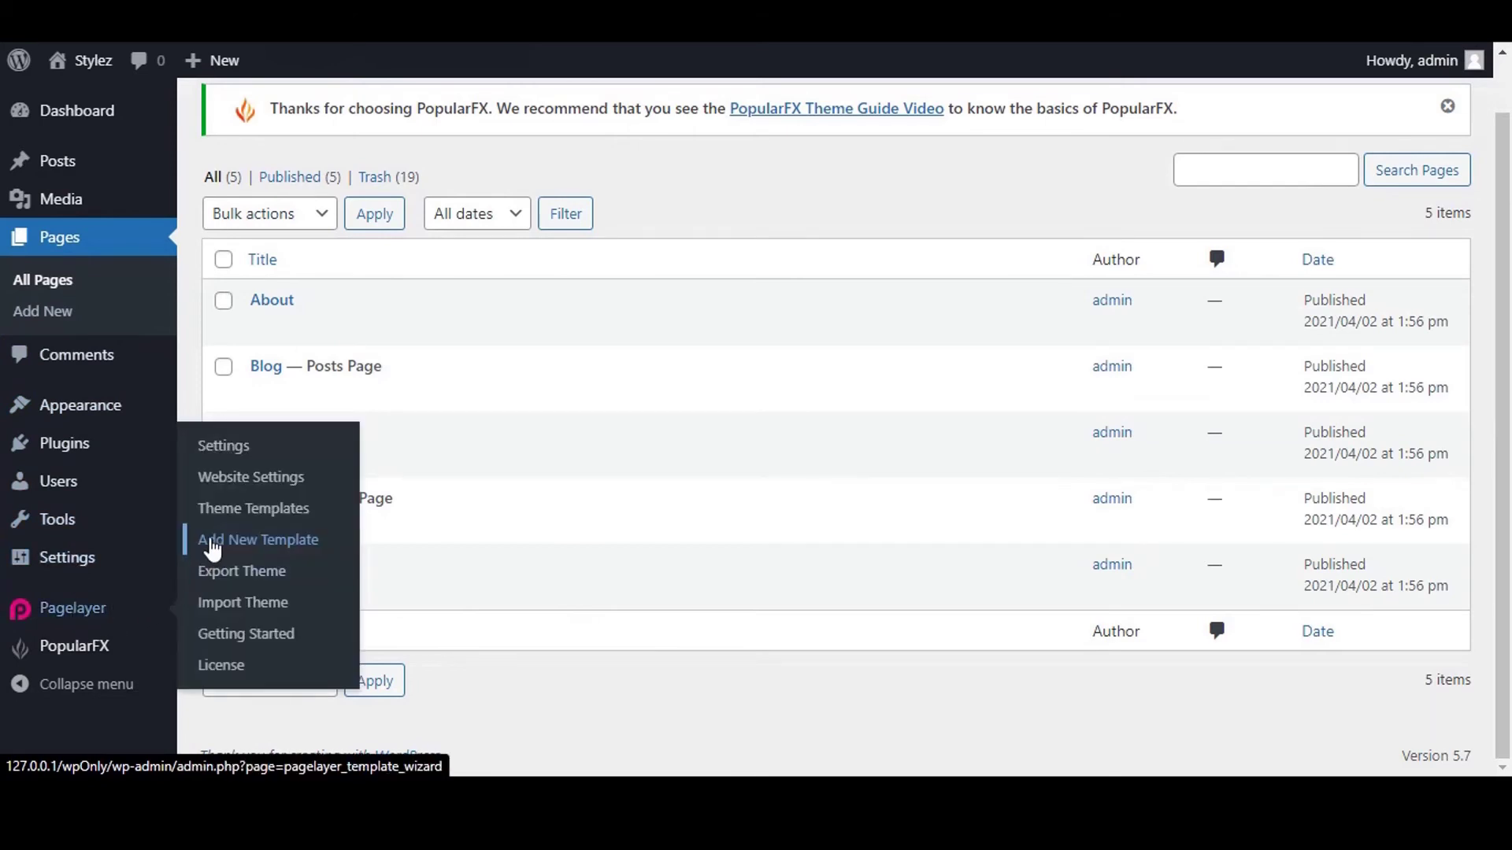
pyautogui.click(212, 547)
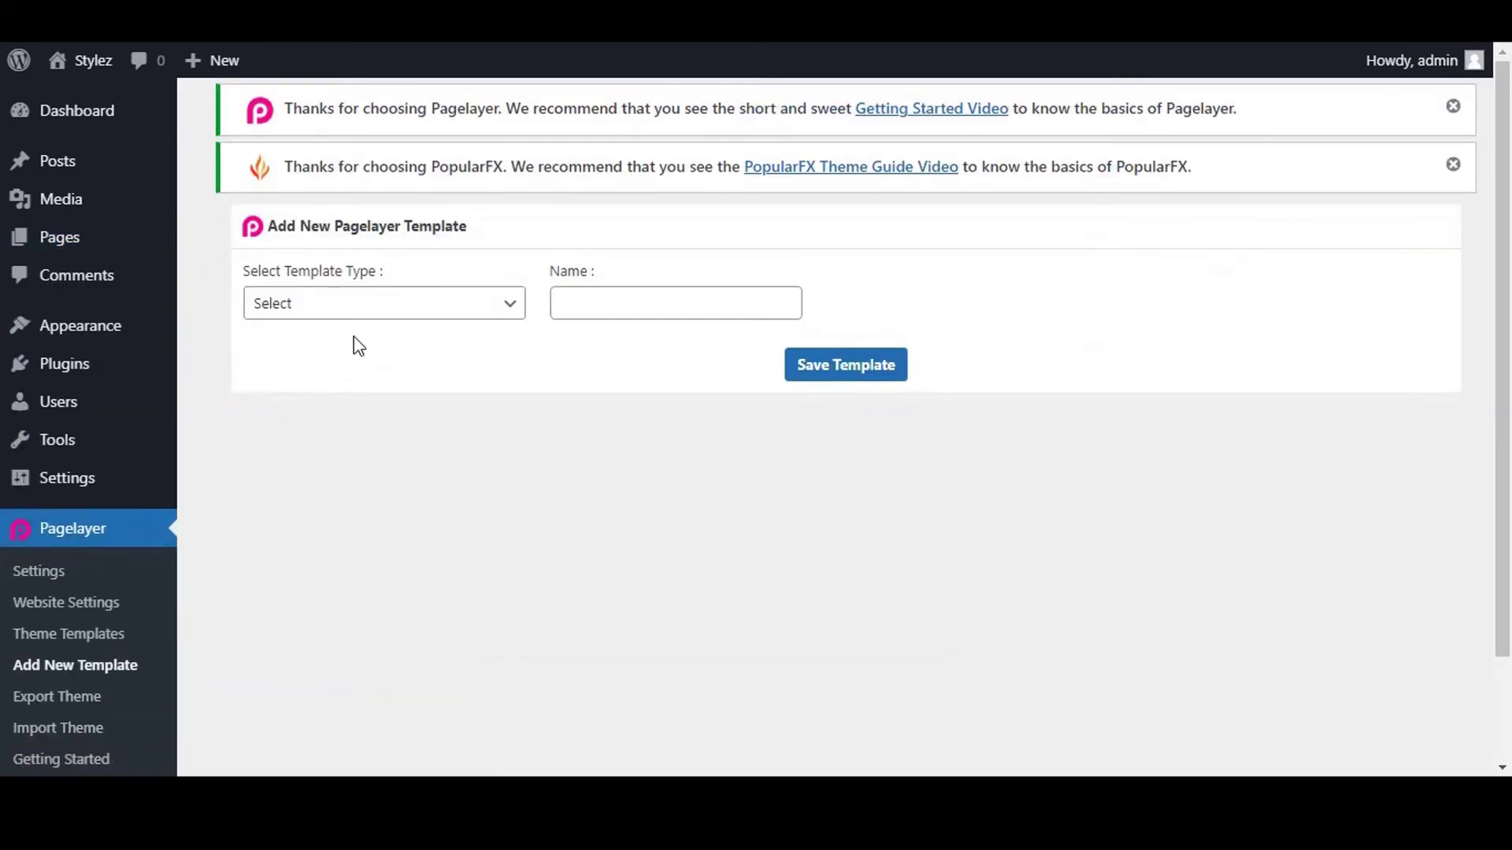
pyautogui.click(372, 314)
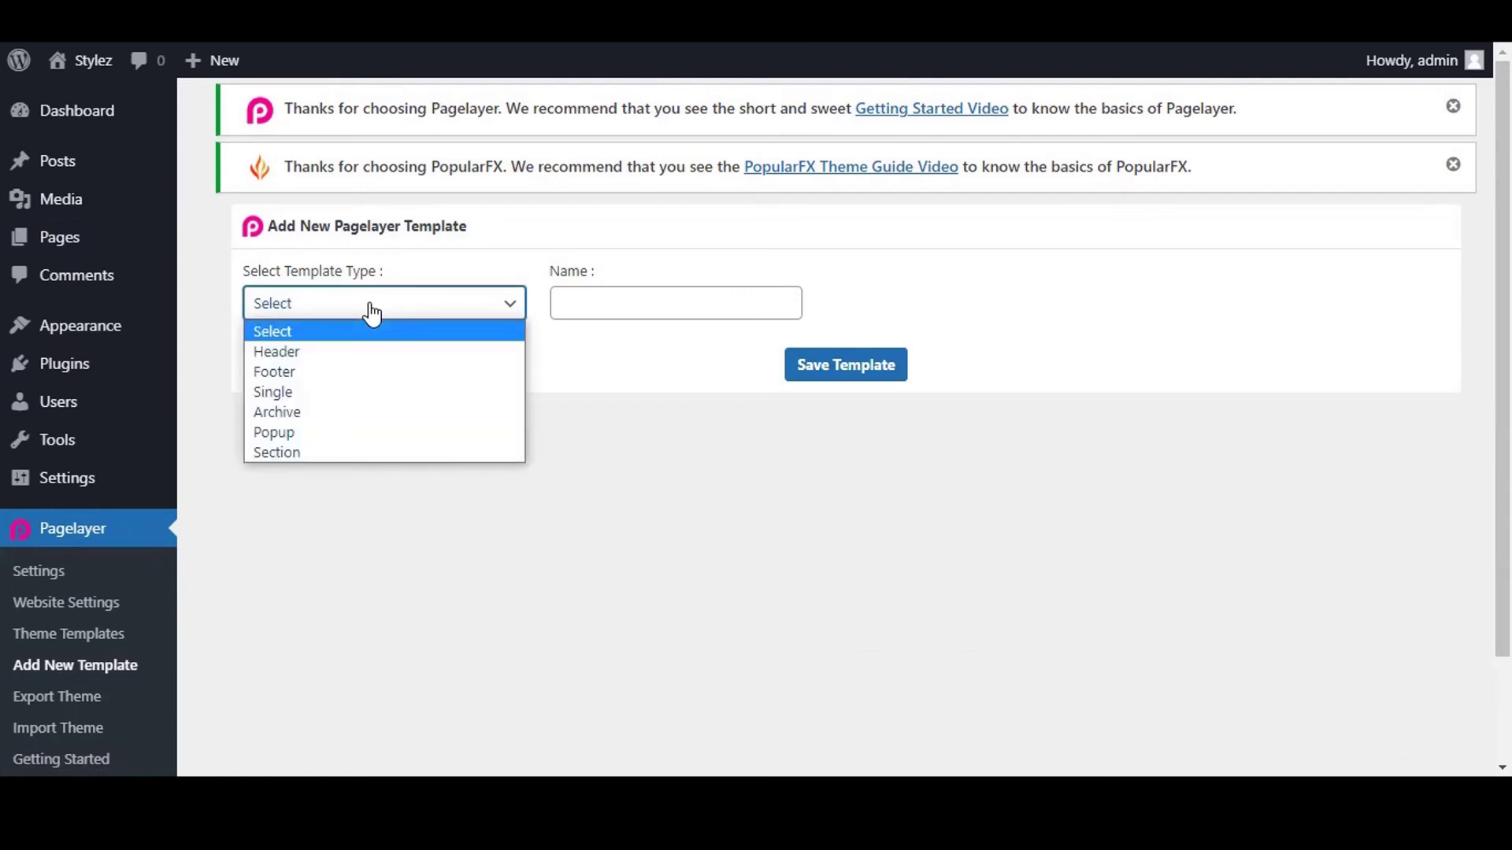
pyautogui.click(372, 371)
pyautogui.click(584, 302)
pyautogui.write('f')
pyautogui.press('Down')
pyautogui.press('Return')
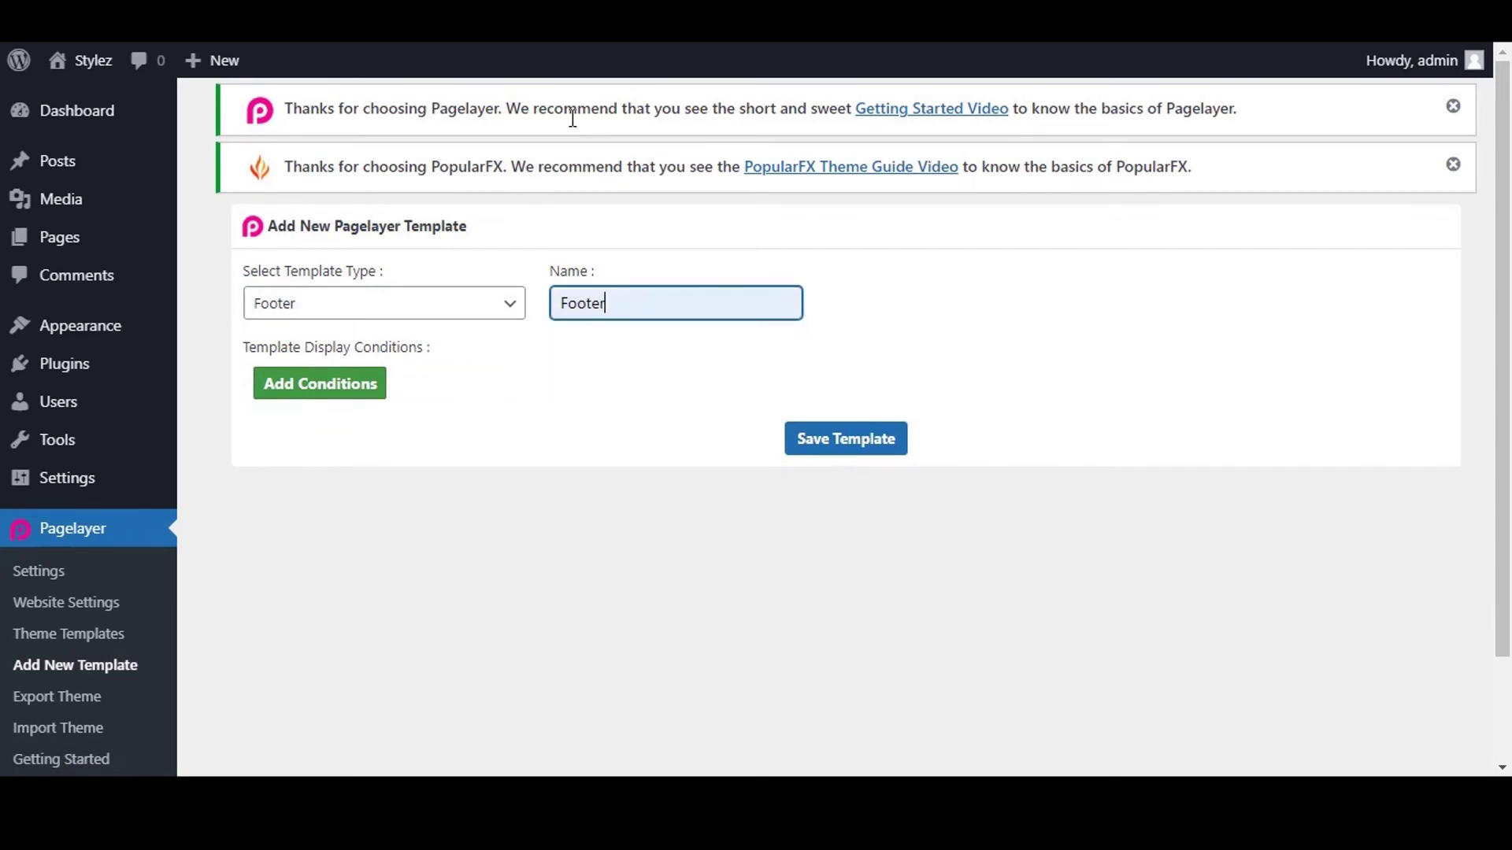
# Add an Include condition for the Full Site and save the footer template.
pyautogui.click(300, 384)
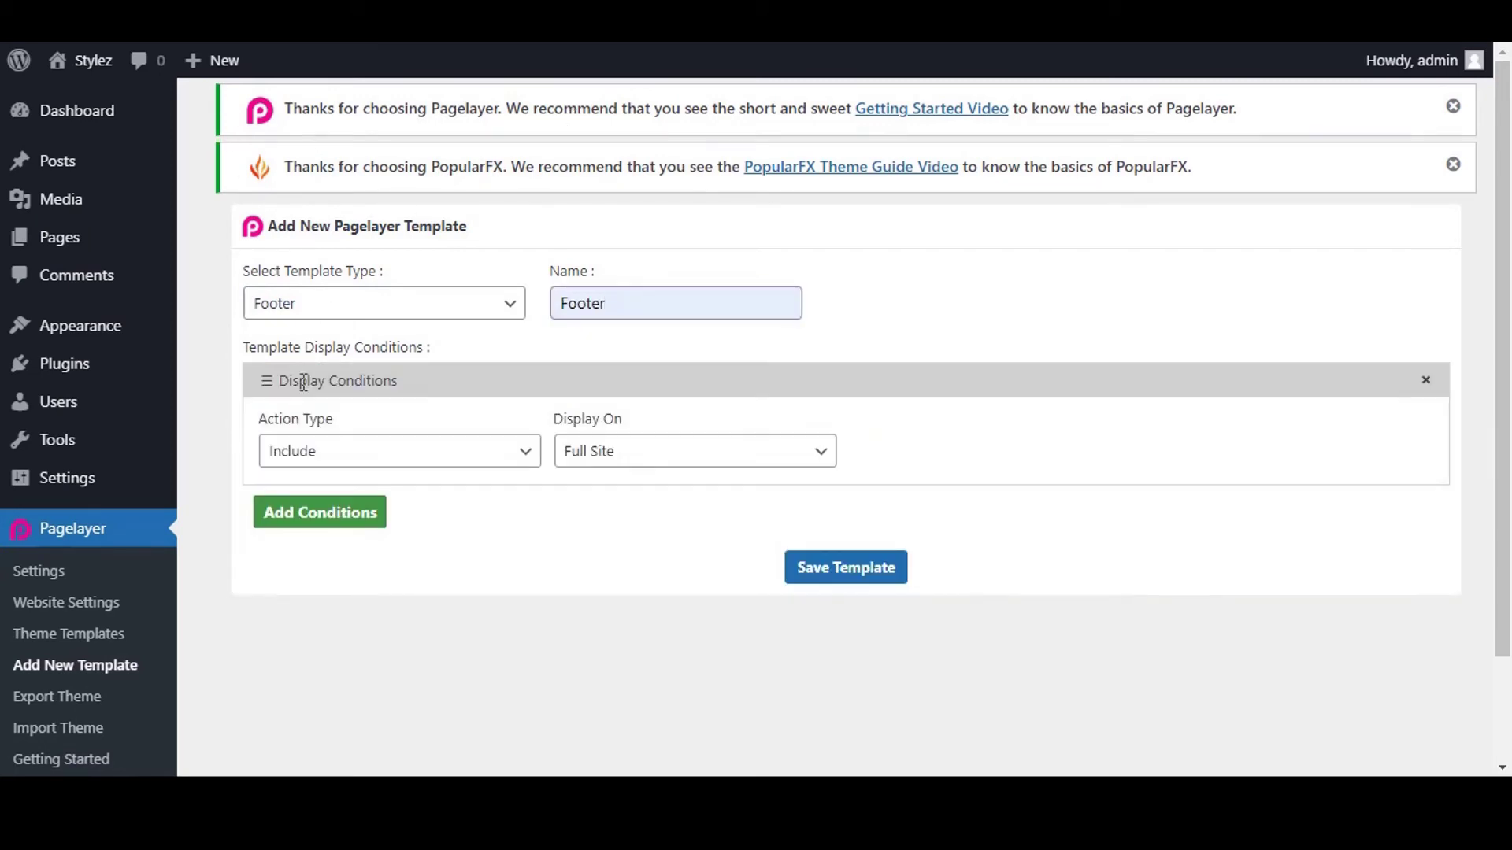
pyautogui.click(398, 471)
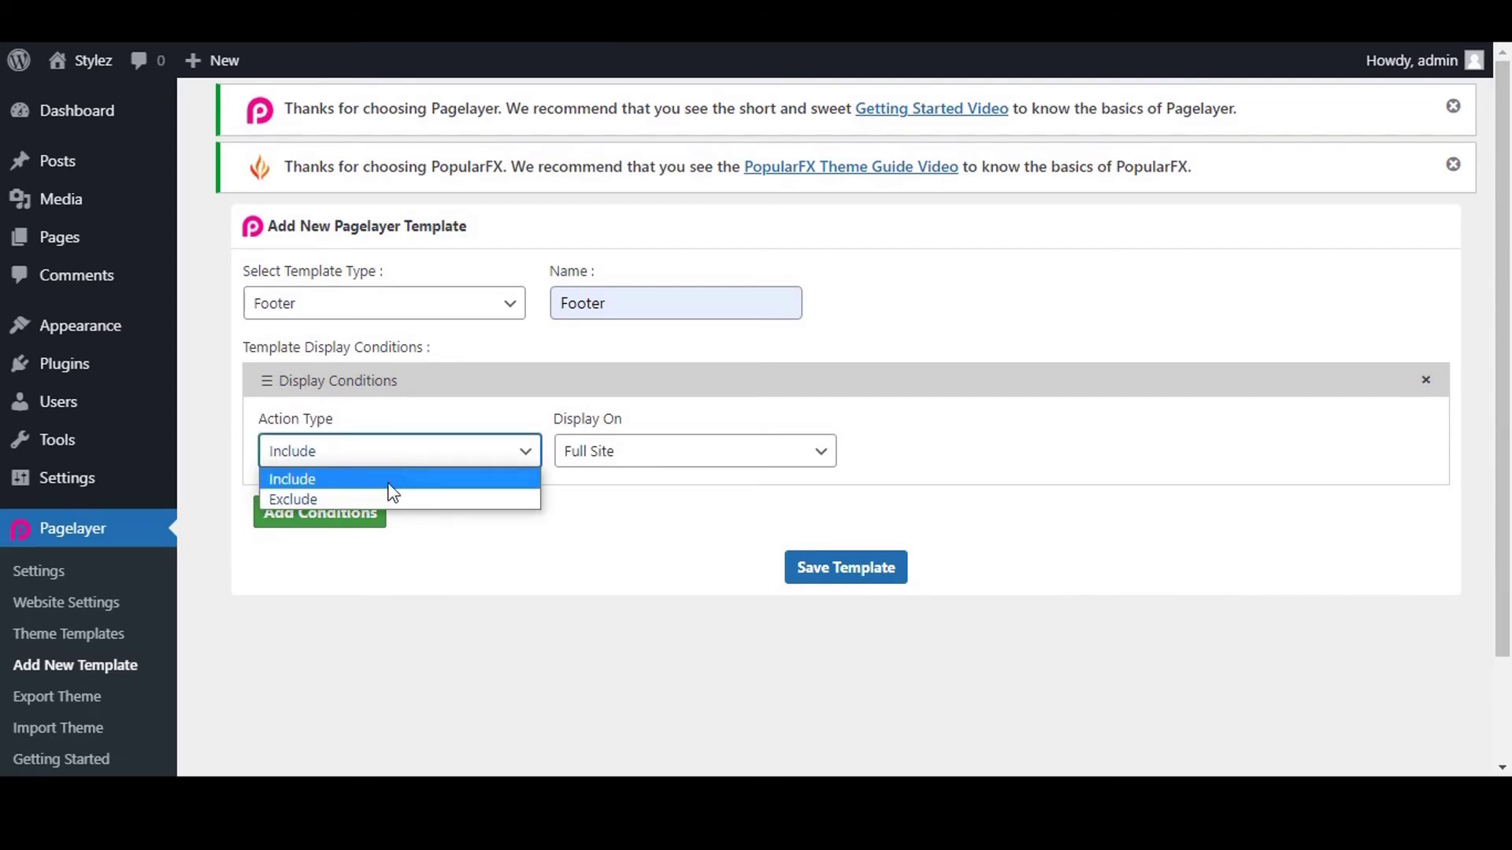
pyautogui.click(390, 487)
pyautogui.click(646, 457)
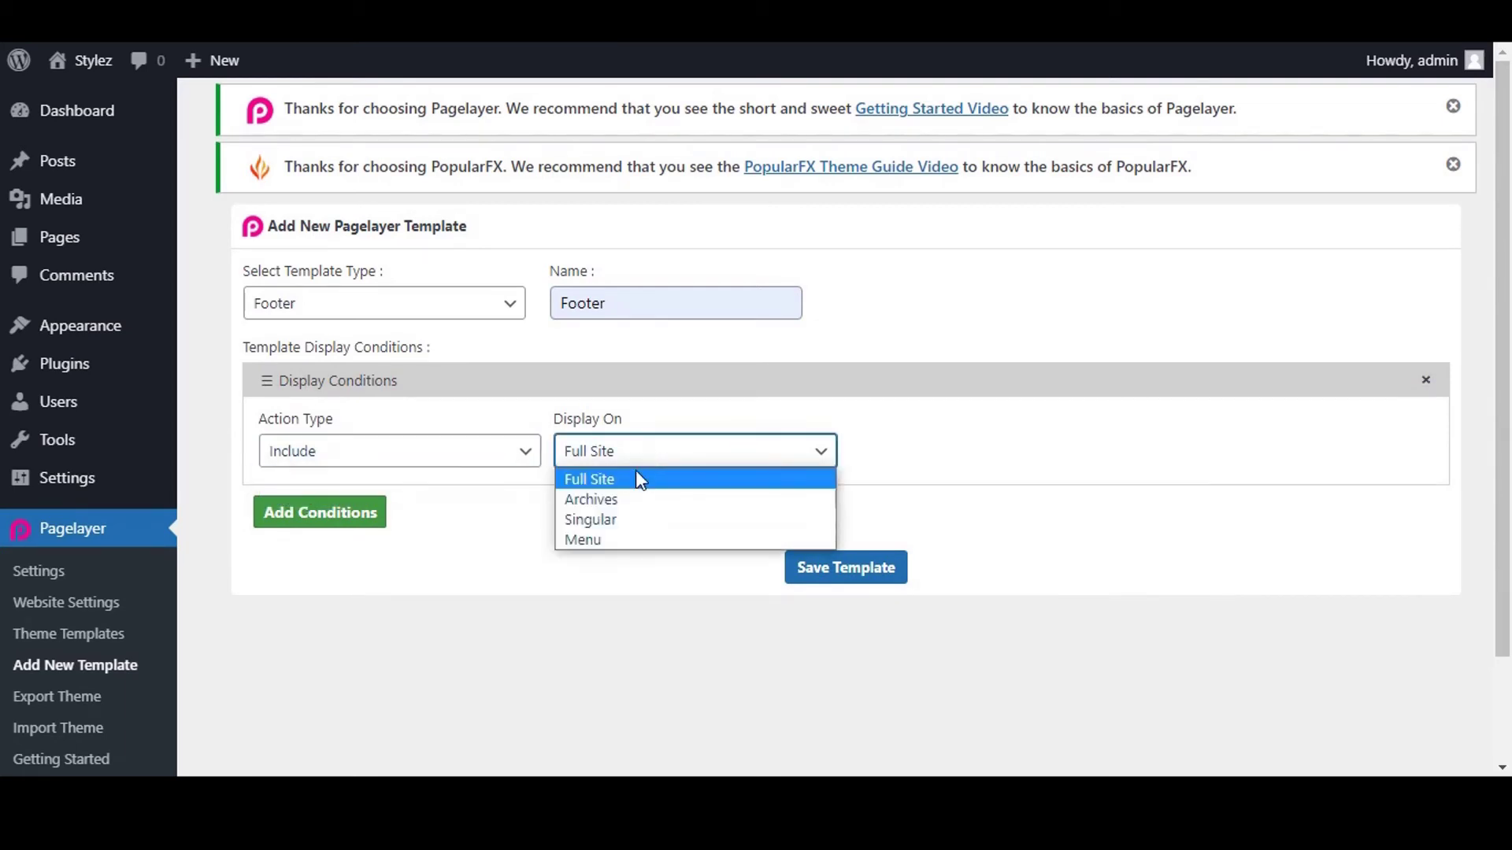
pyautogui.click(619, 480)
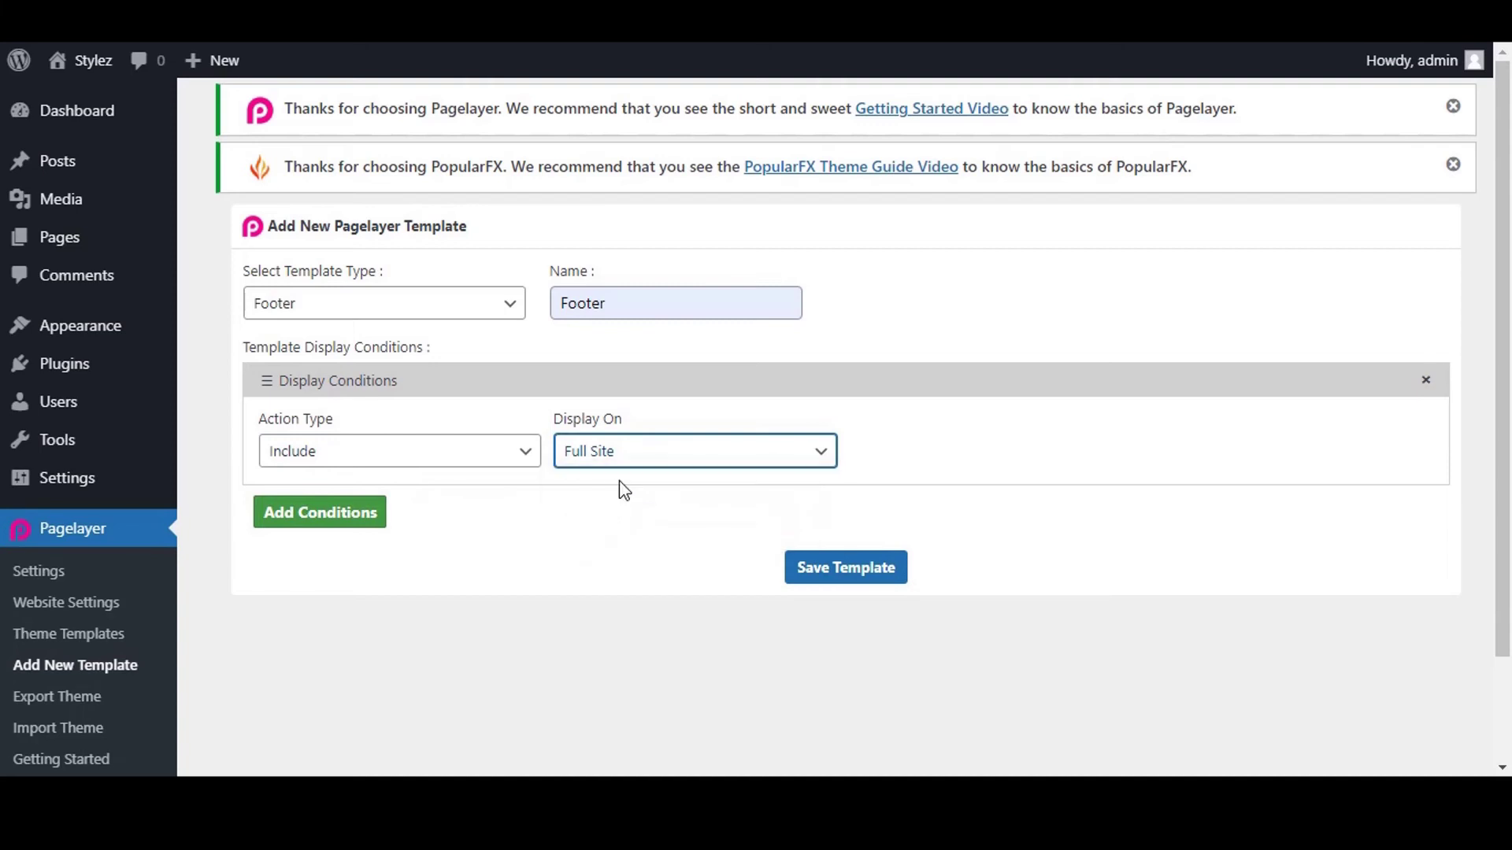
pyautogui.click(868, 590)
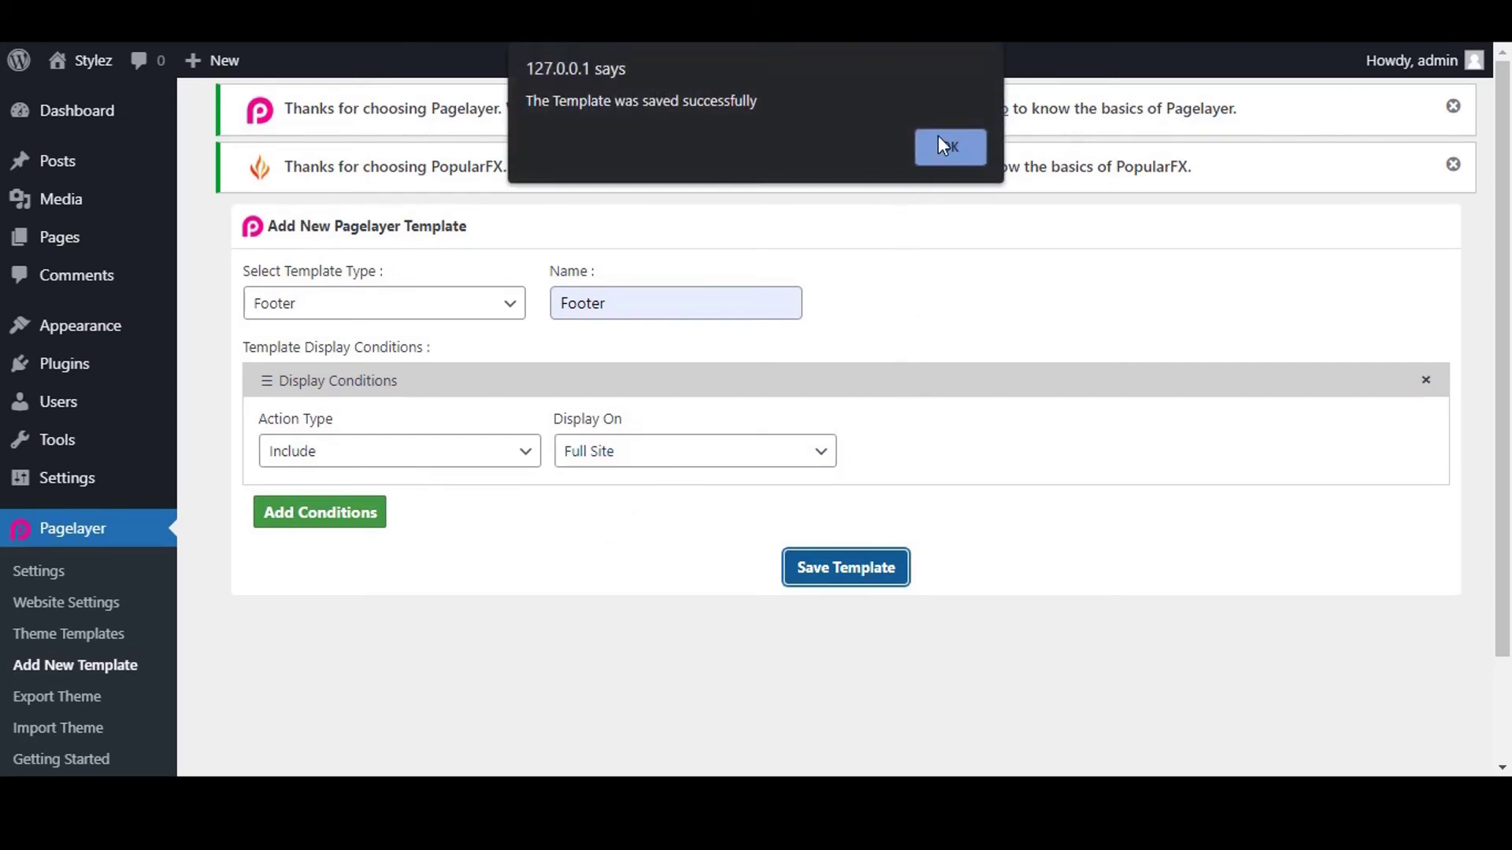
pyautogui.click(943, 146)
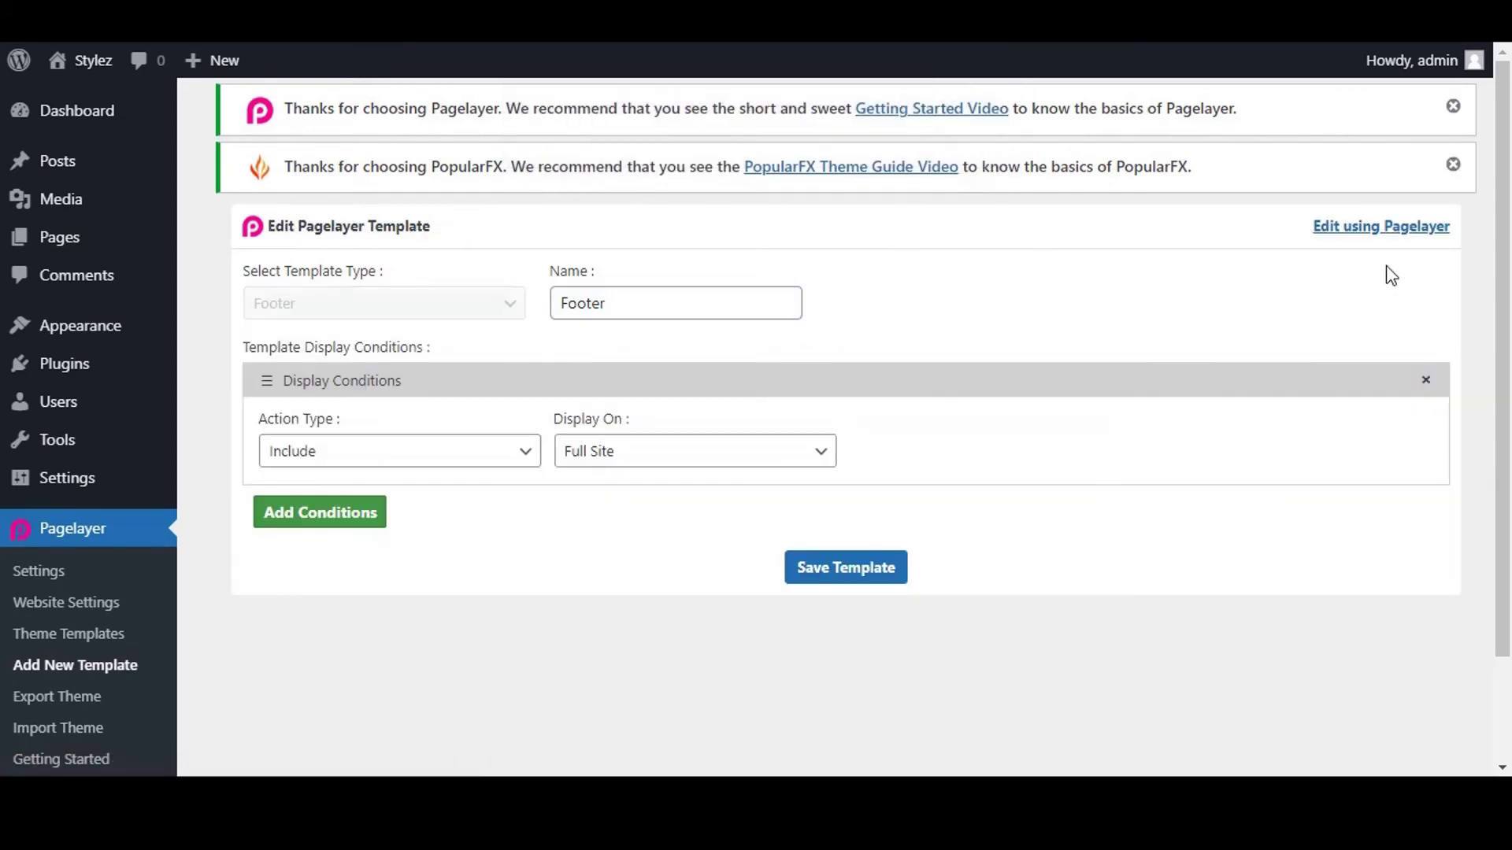
# Open the footer in the editor and give its top row a solid #0f1415 background colour.
pyautogui.click(1359, 231)
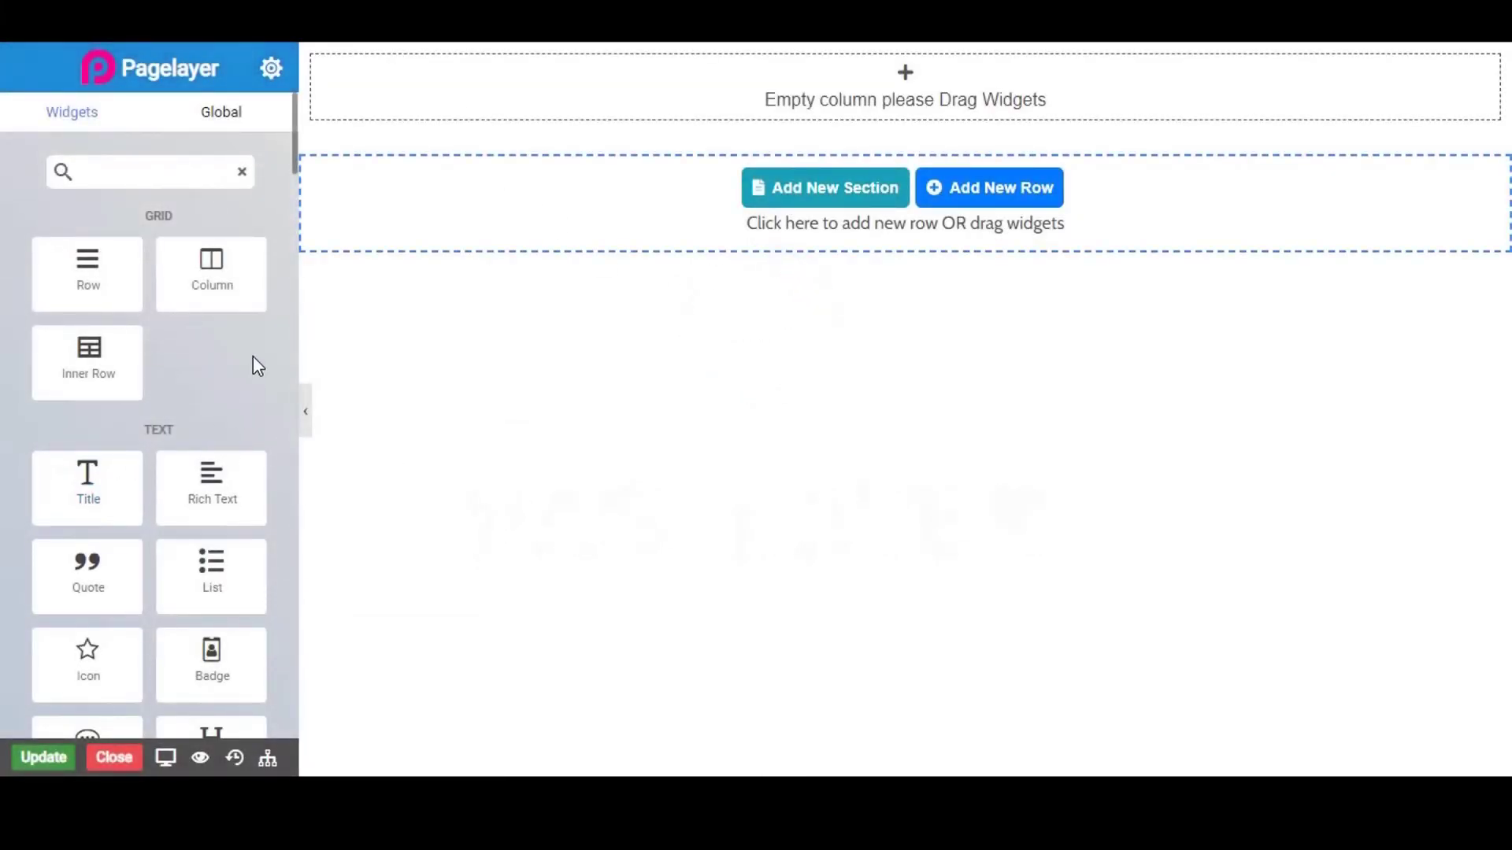
pyautogui.click(926, 57)
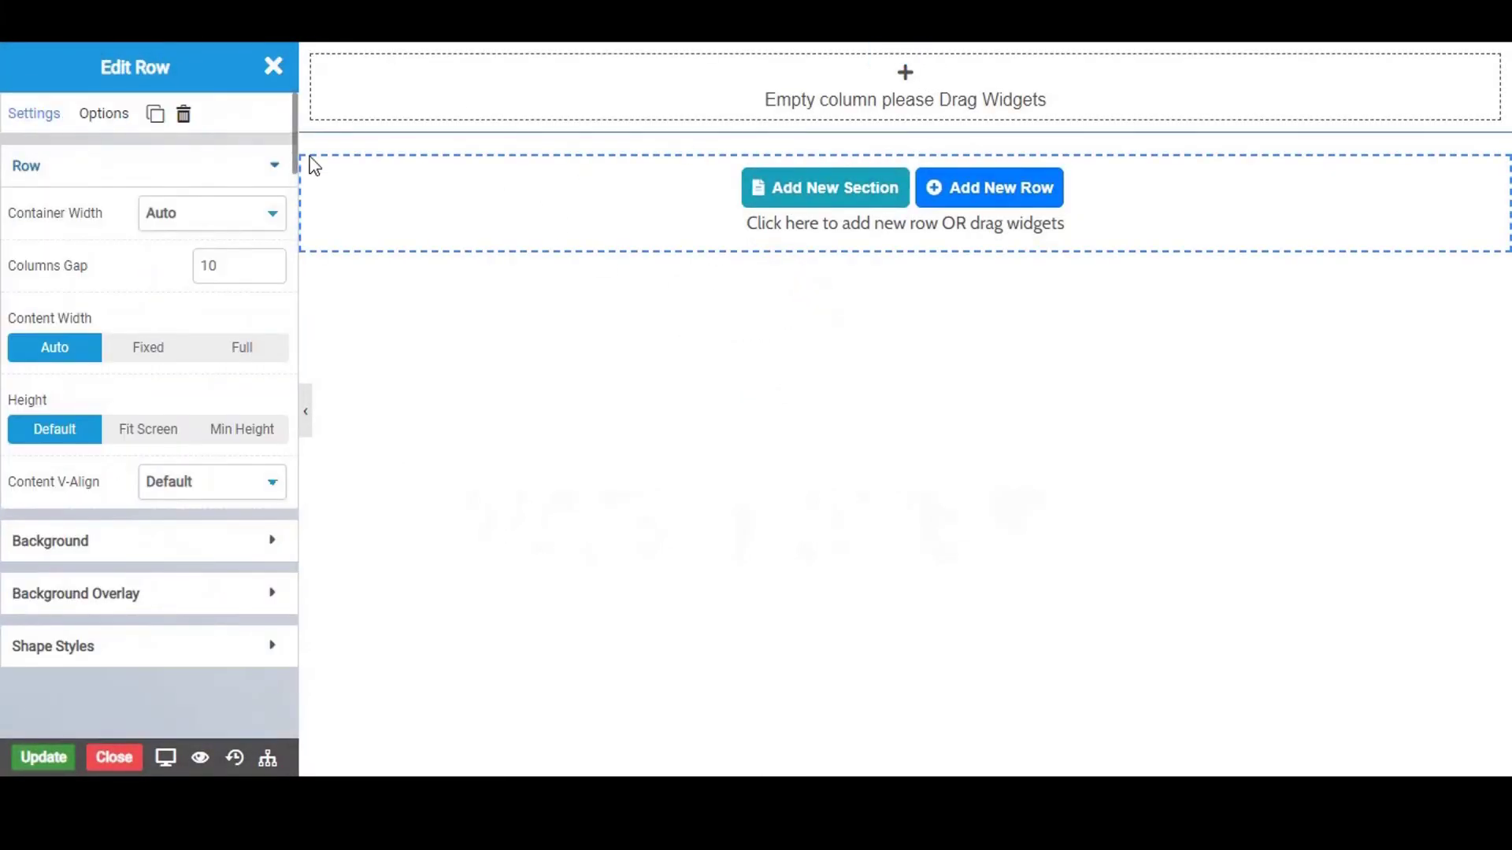
pyautogui.click(107, 113)
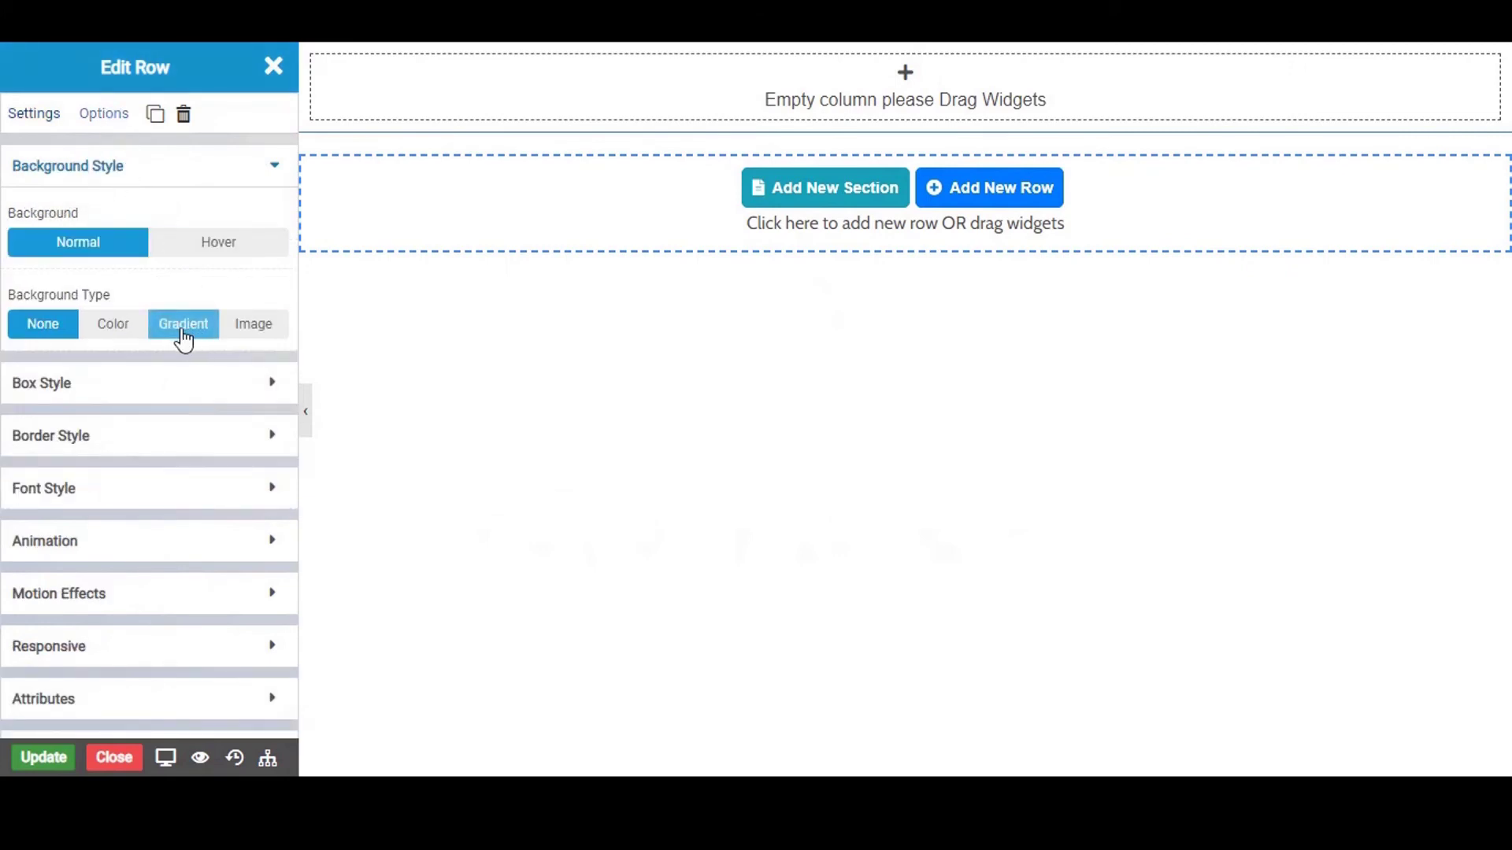
pyautogui.click(111, 327)
pyautogui.click(242, 382)
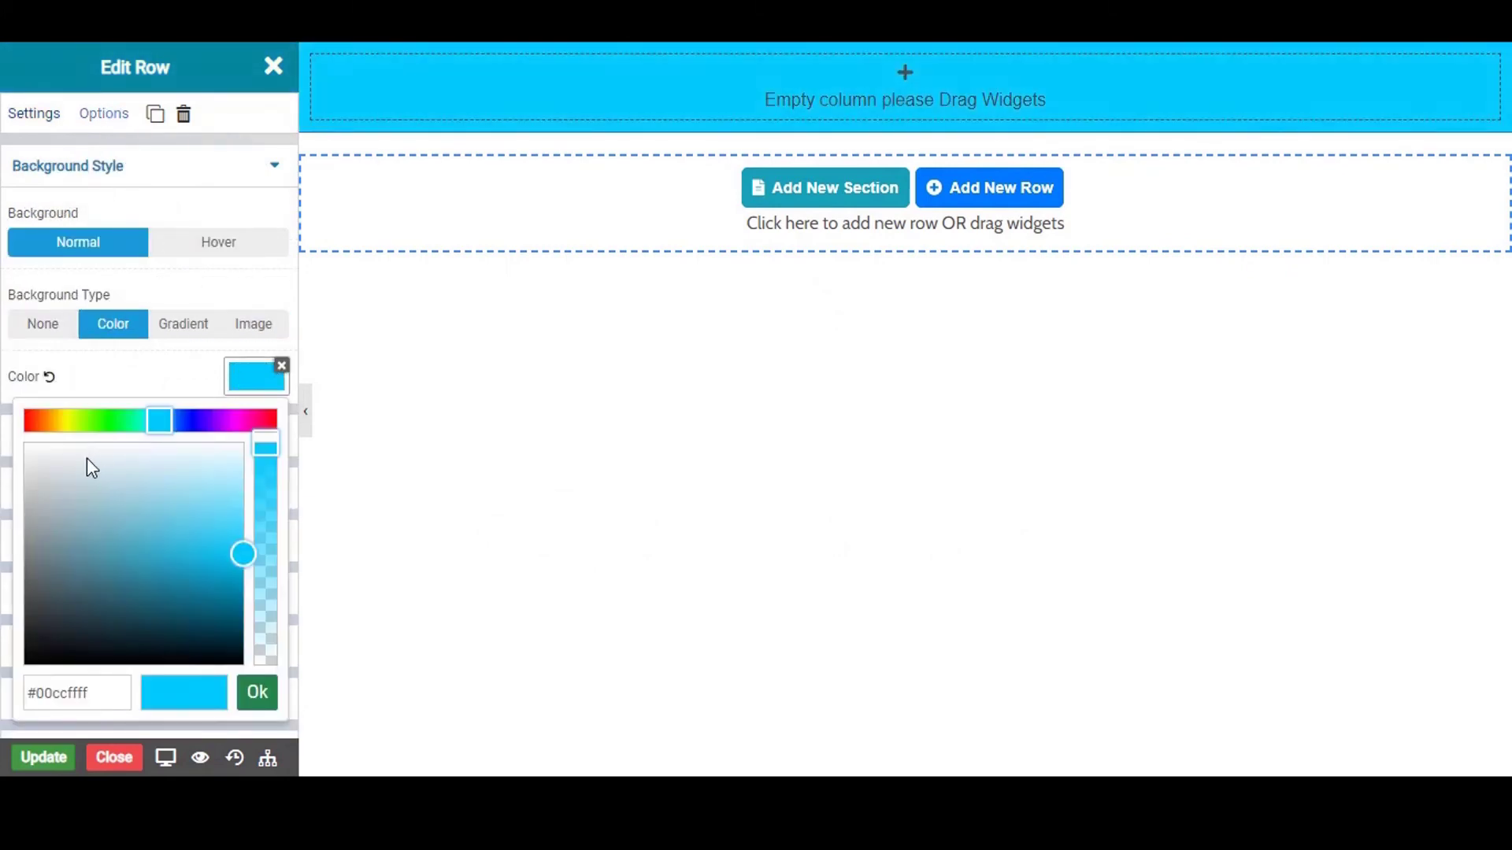
pyautogui.moveTo(88, 469); pyautogui.dragTo(57, 648)
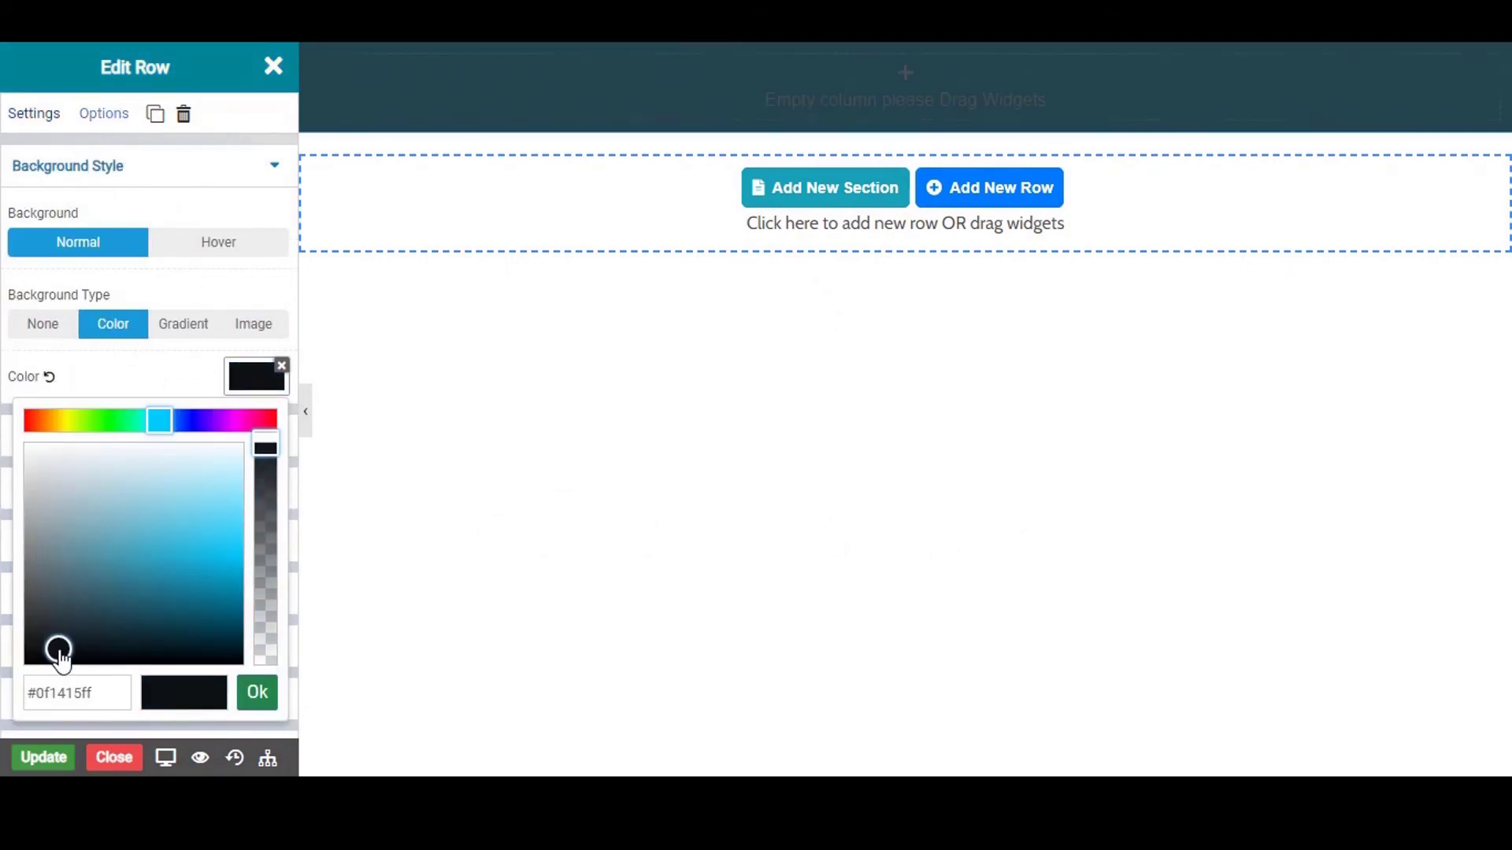
pyautogui.click(252, 694)
# Place a Title heading widget inside the dark row.
pyautogui.click(102, 178)
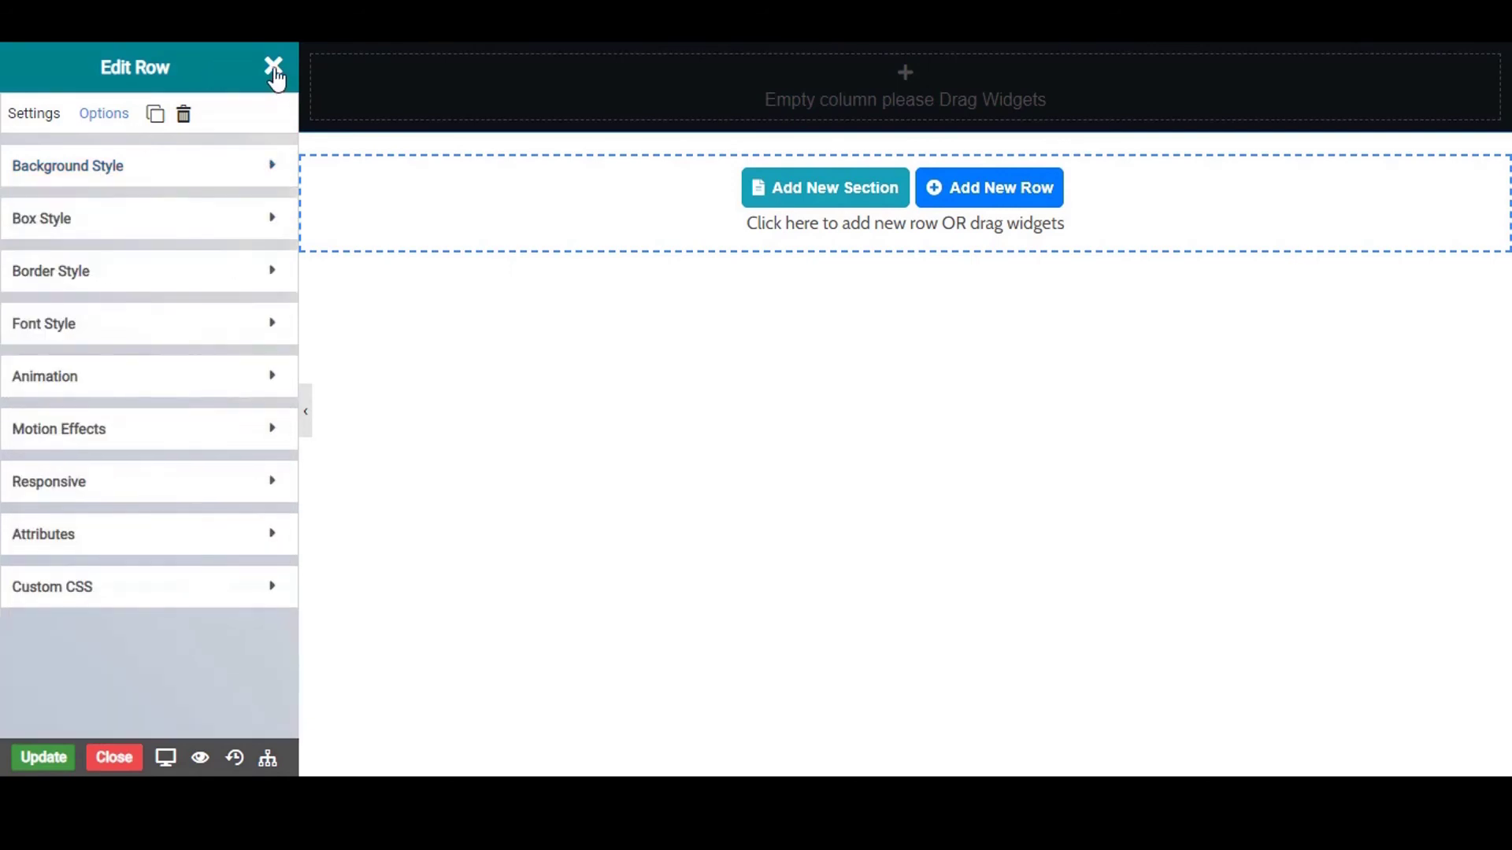
pyautogui.click(274, 69)
pyautogui.moveTo(84, 489); pyautogui.dragTo(655, 155)
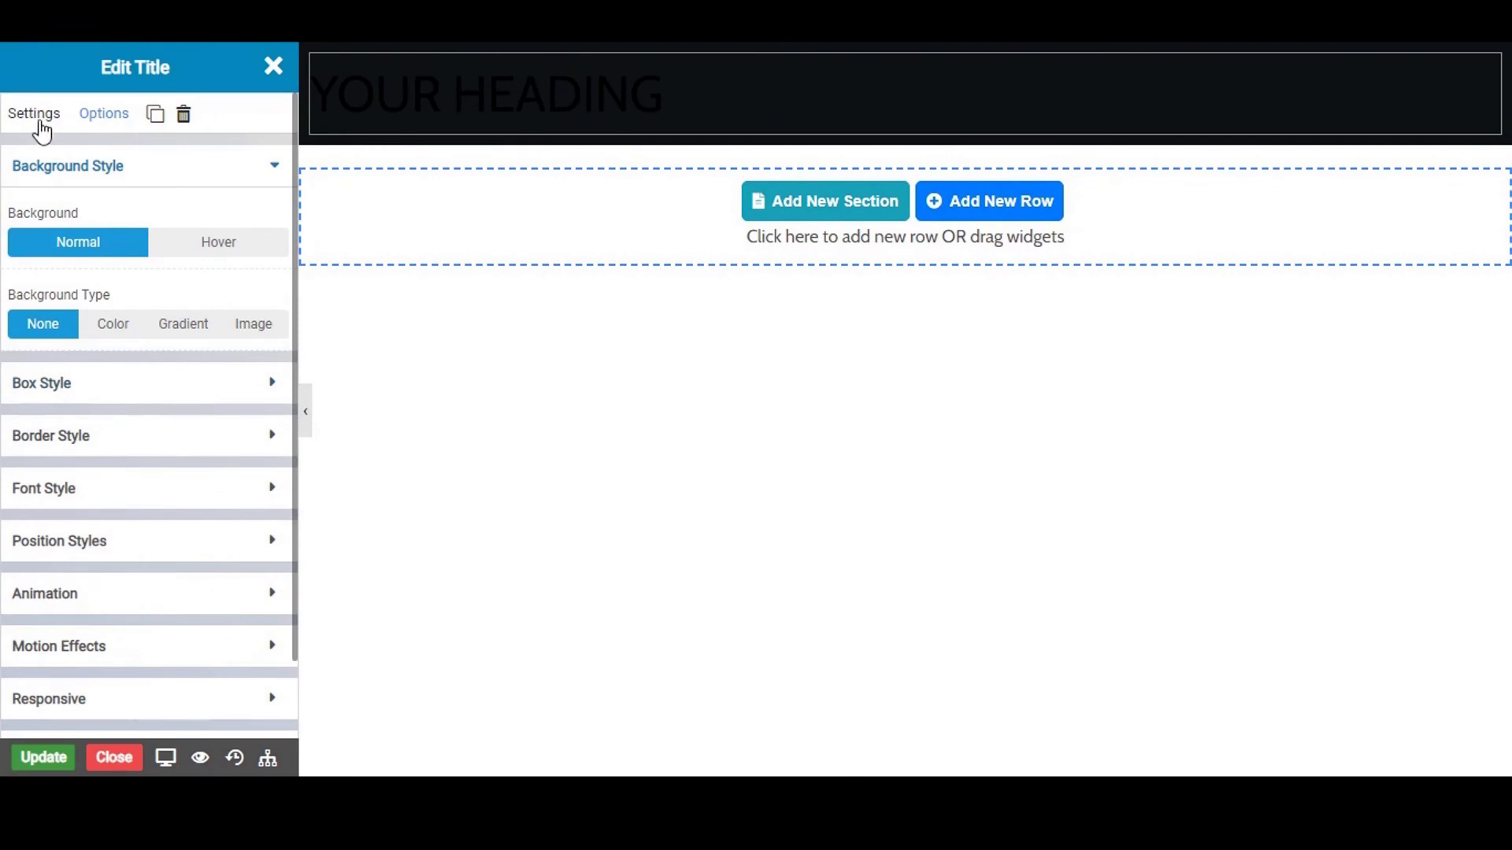
# Centre the dark row's heading and set its heading colour to white.
pyautogui.click(41, 125)
pyautogui.click(148, 525)
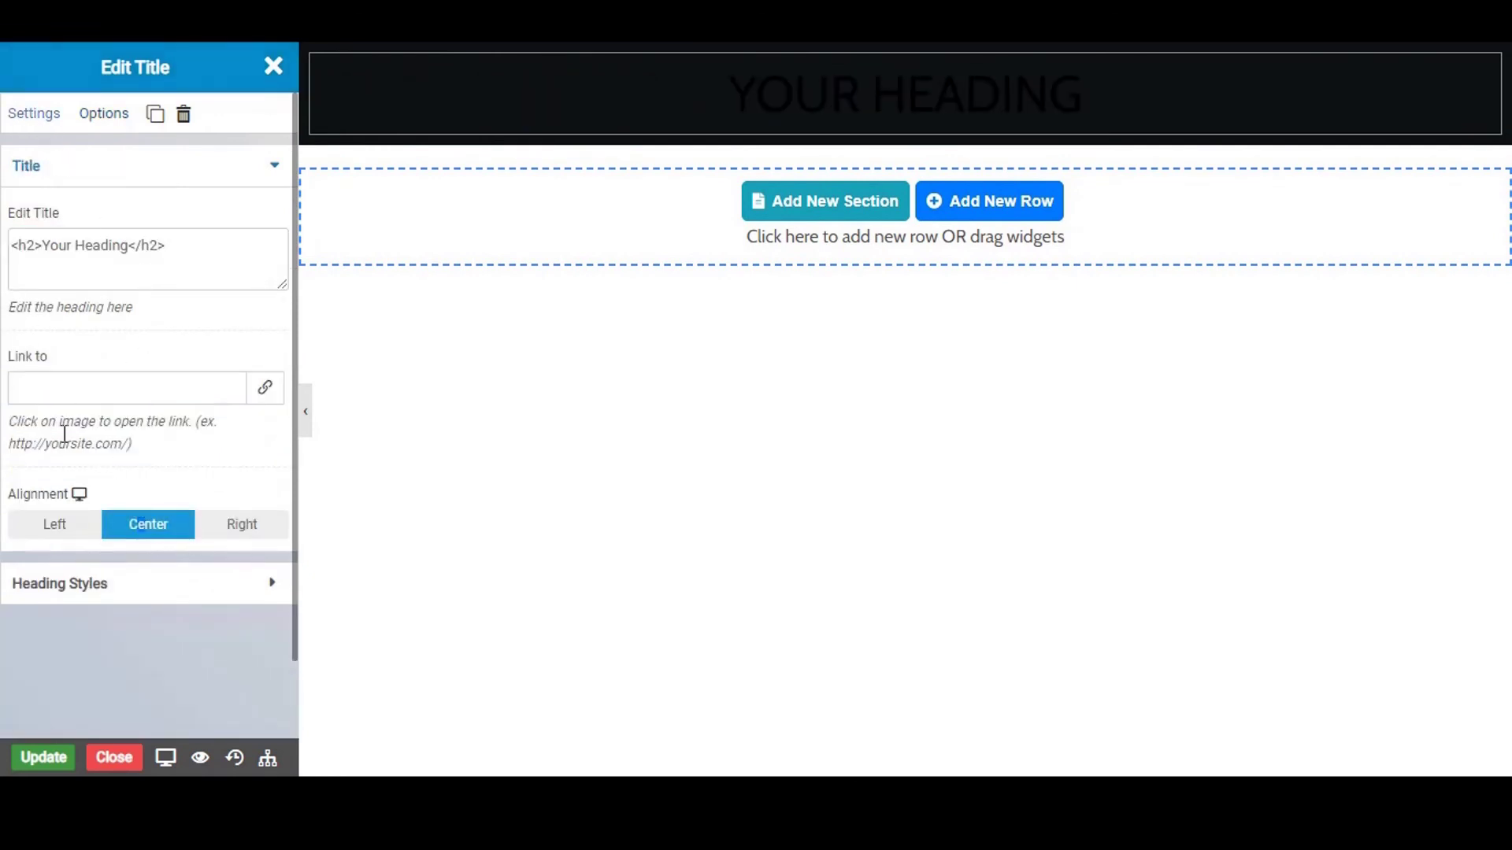
pyautogui.click(123, 583)
pyautogui.click(244, 363)
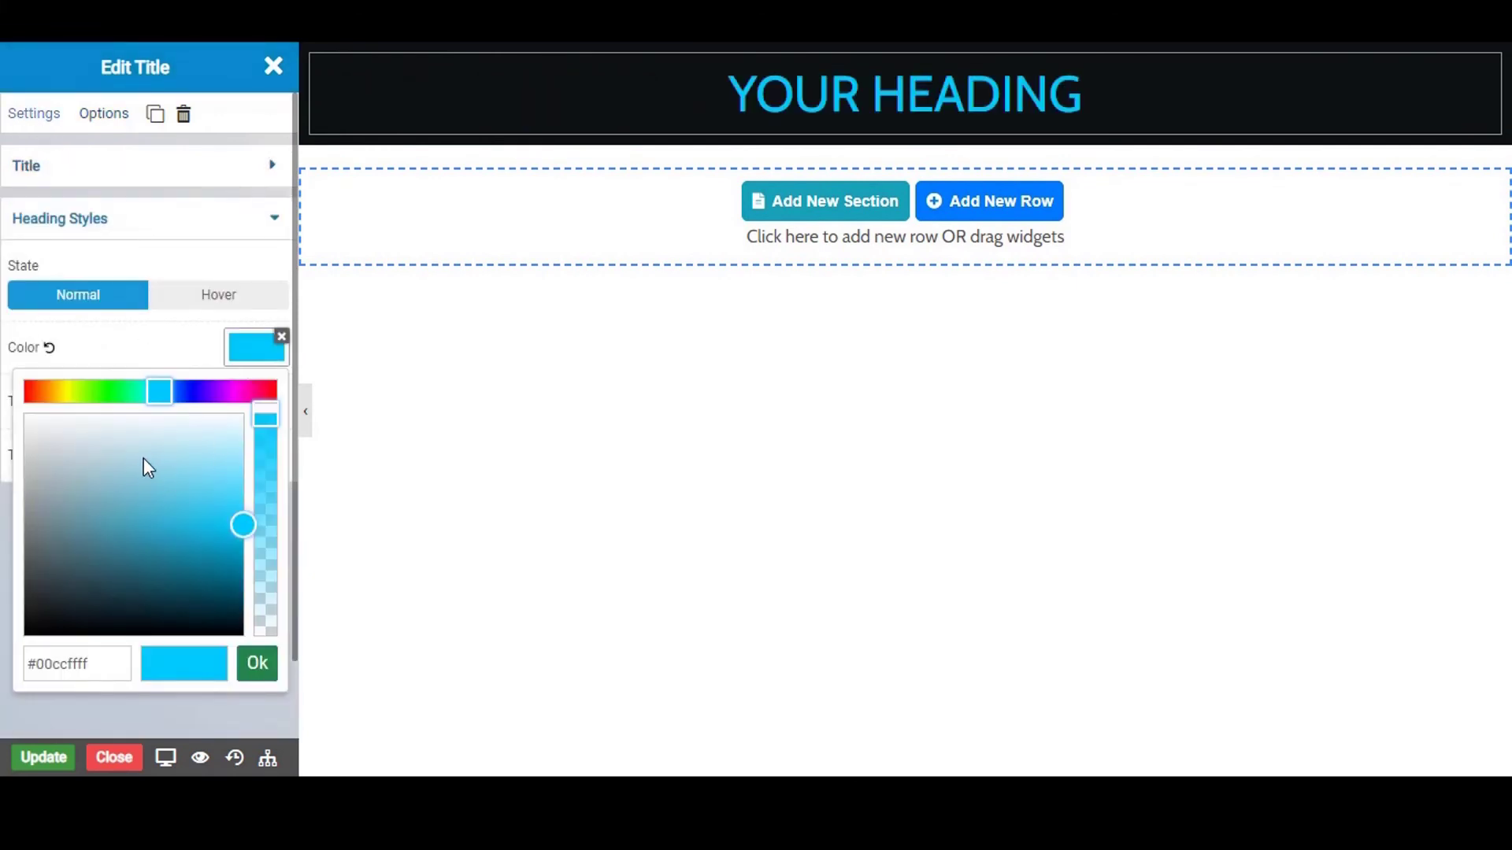
pyautogui.moveTo(143, 464); pyautogui.dragTo(155, 418)
pyautogui.click(258, 663)
# Replace the placeholder heading text with 'Footer'.
pyautogui.click(93, 179)
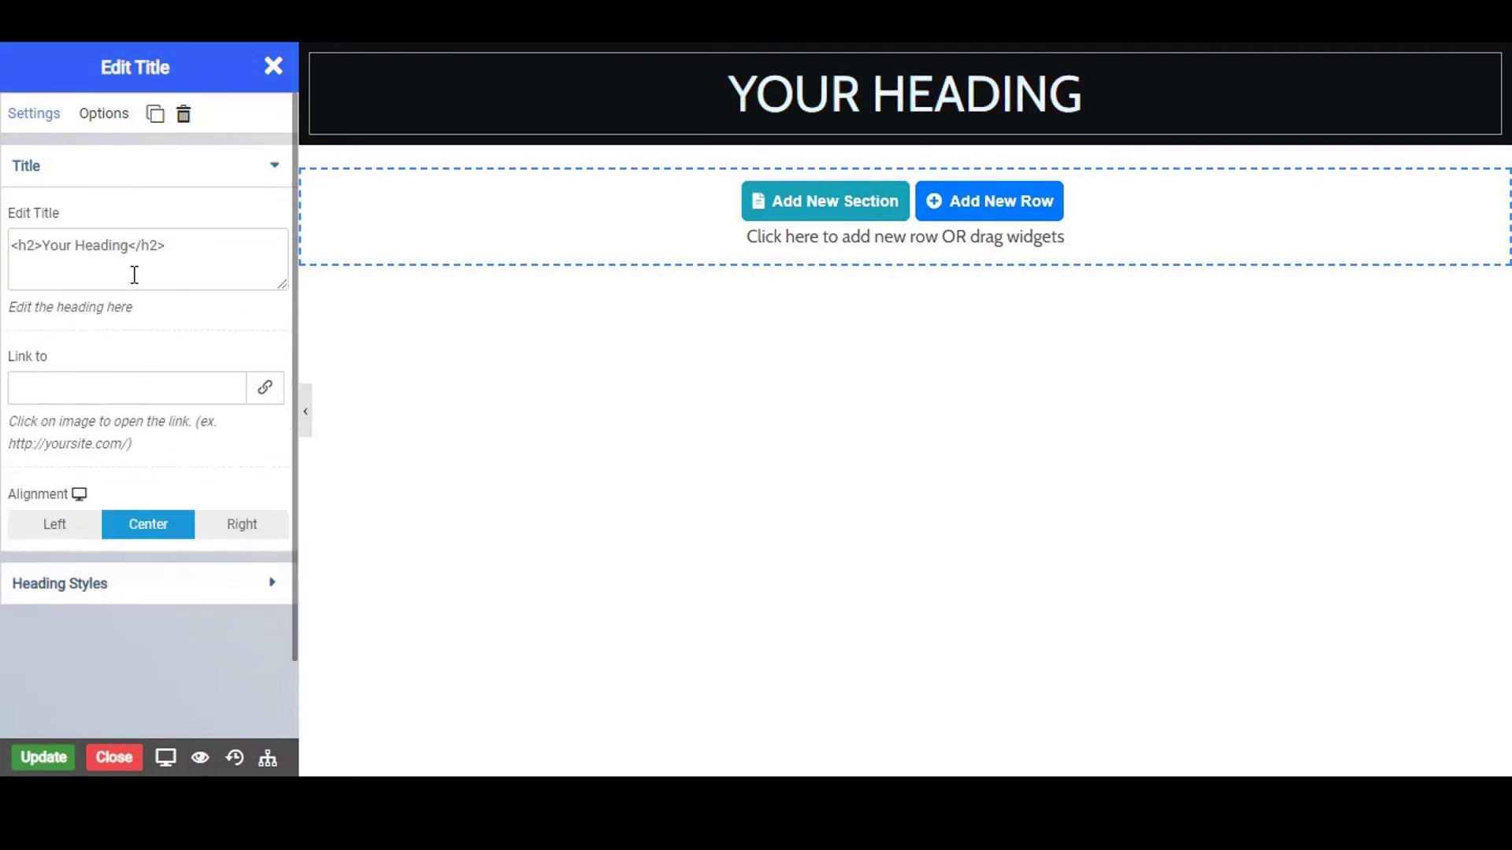
pyautogui.click(135, 249)
pyautogui.press('BackSpace')
pyautogui.press('BackSpace')
pyautogui.press('BackSpace')
pyautogui.press('BackSpace')
pyautogui.press('BackSpace')
pyautogui.press('BackSpace')
pyautogui.press('BackSpace')
pyautogui.press('BackSpace')
pyautogui.press('BackSpace')
pyautogui.press('BackSpace')
pyautogui.press('BackSpace')
pyautogui.press('BackSpace')
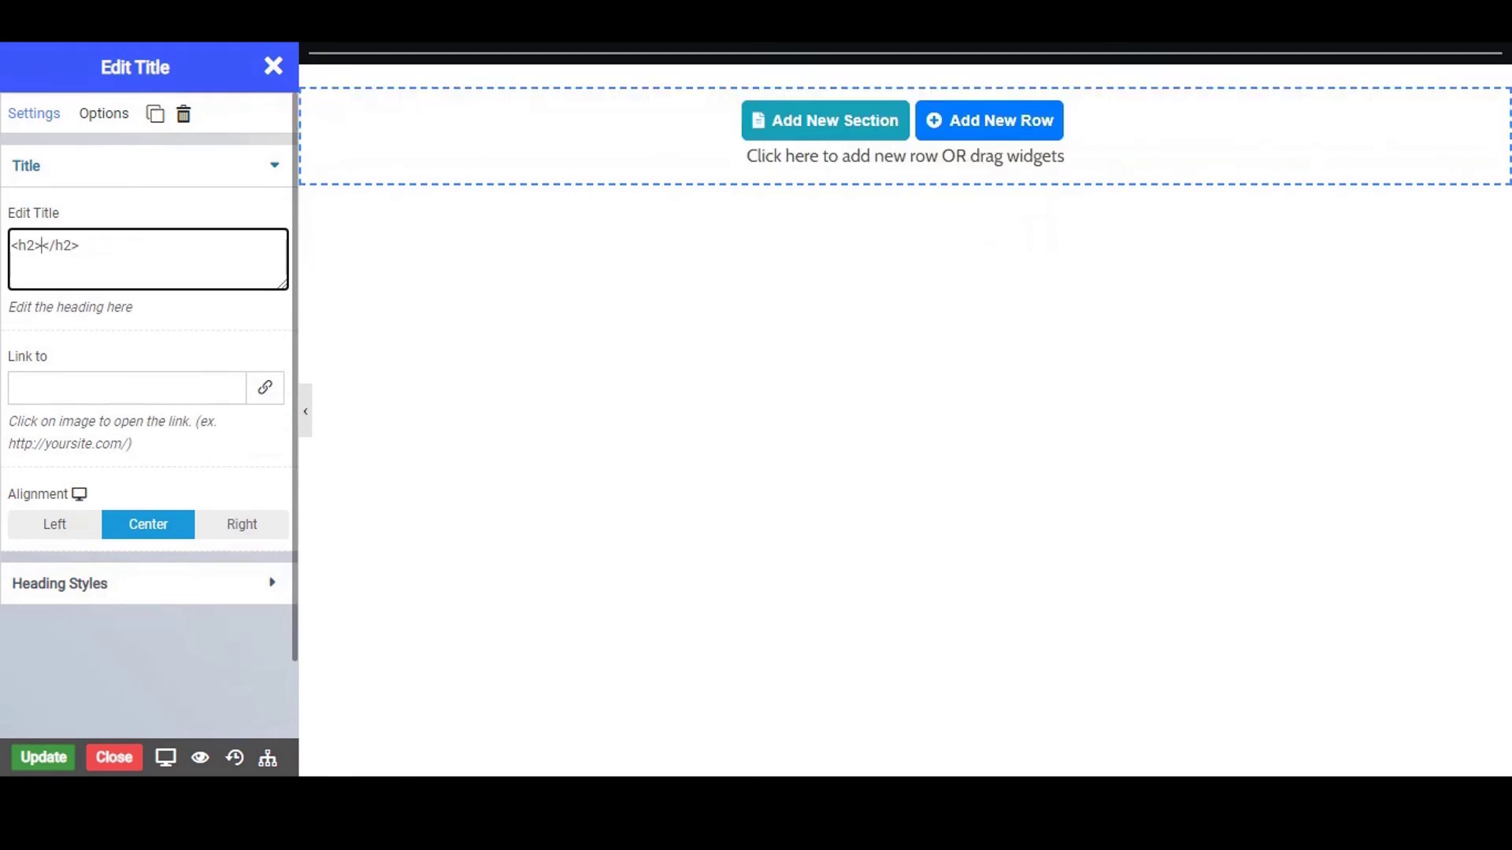
pyautogui.write('Footer')
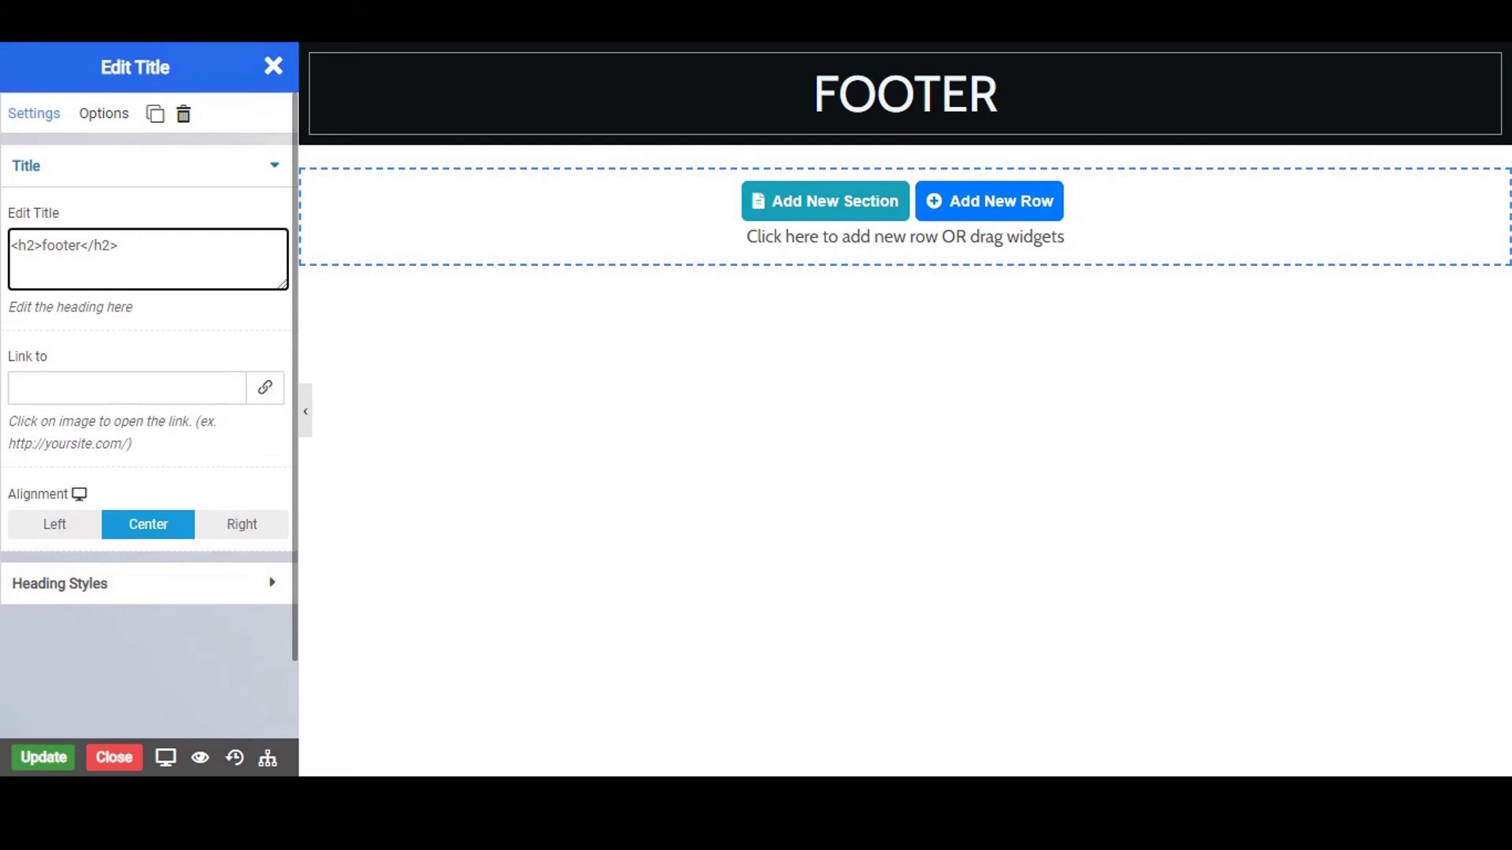
pyautogui.click(179, 163)
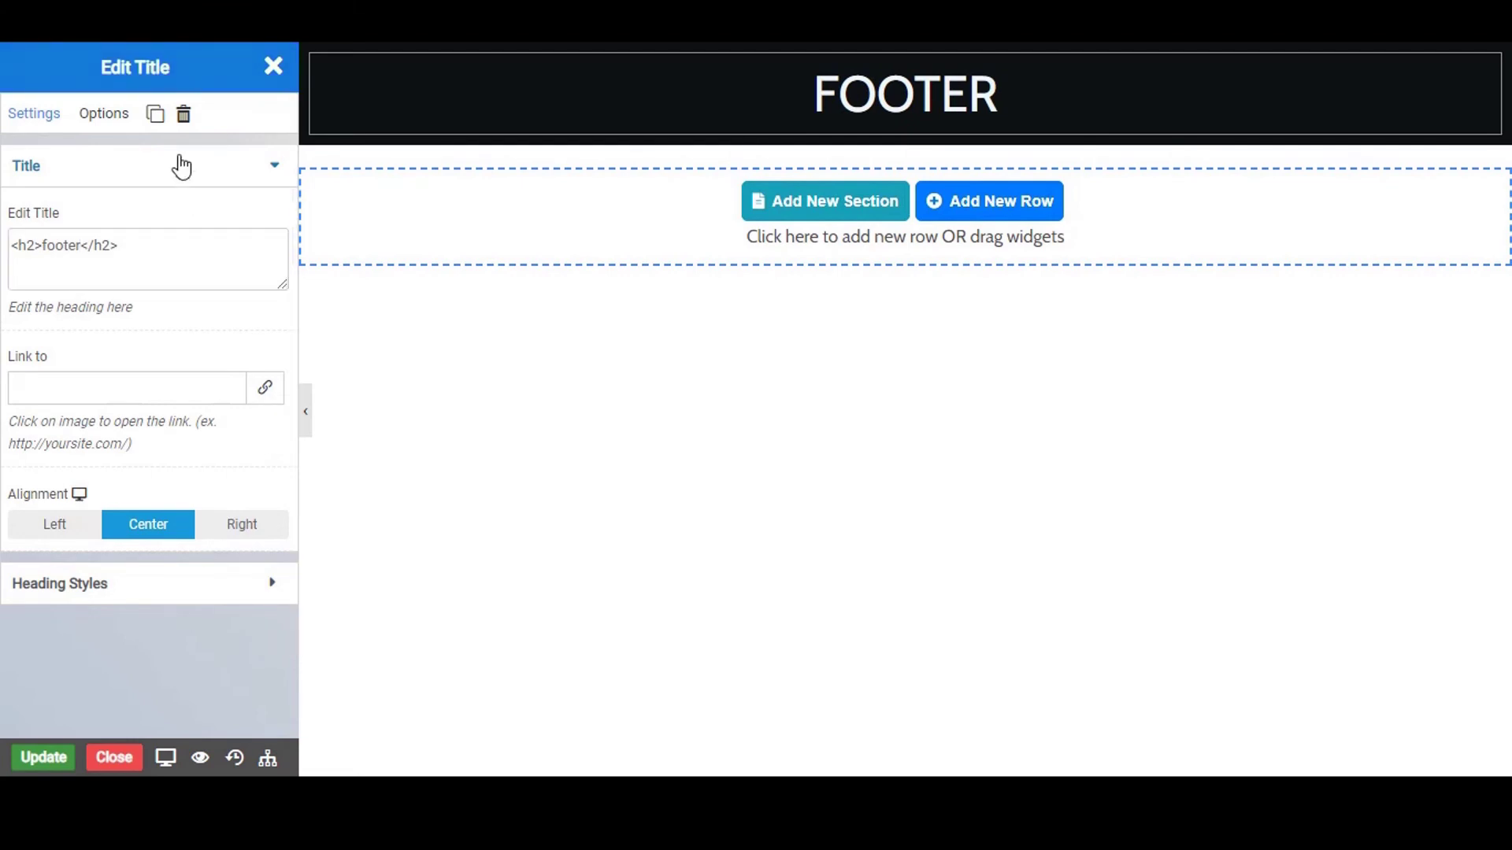
# Search widgets for 'cop', then add a centred Copyright widget beneath the FOOTER heading.
pyautogui.click(271, 71)
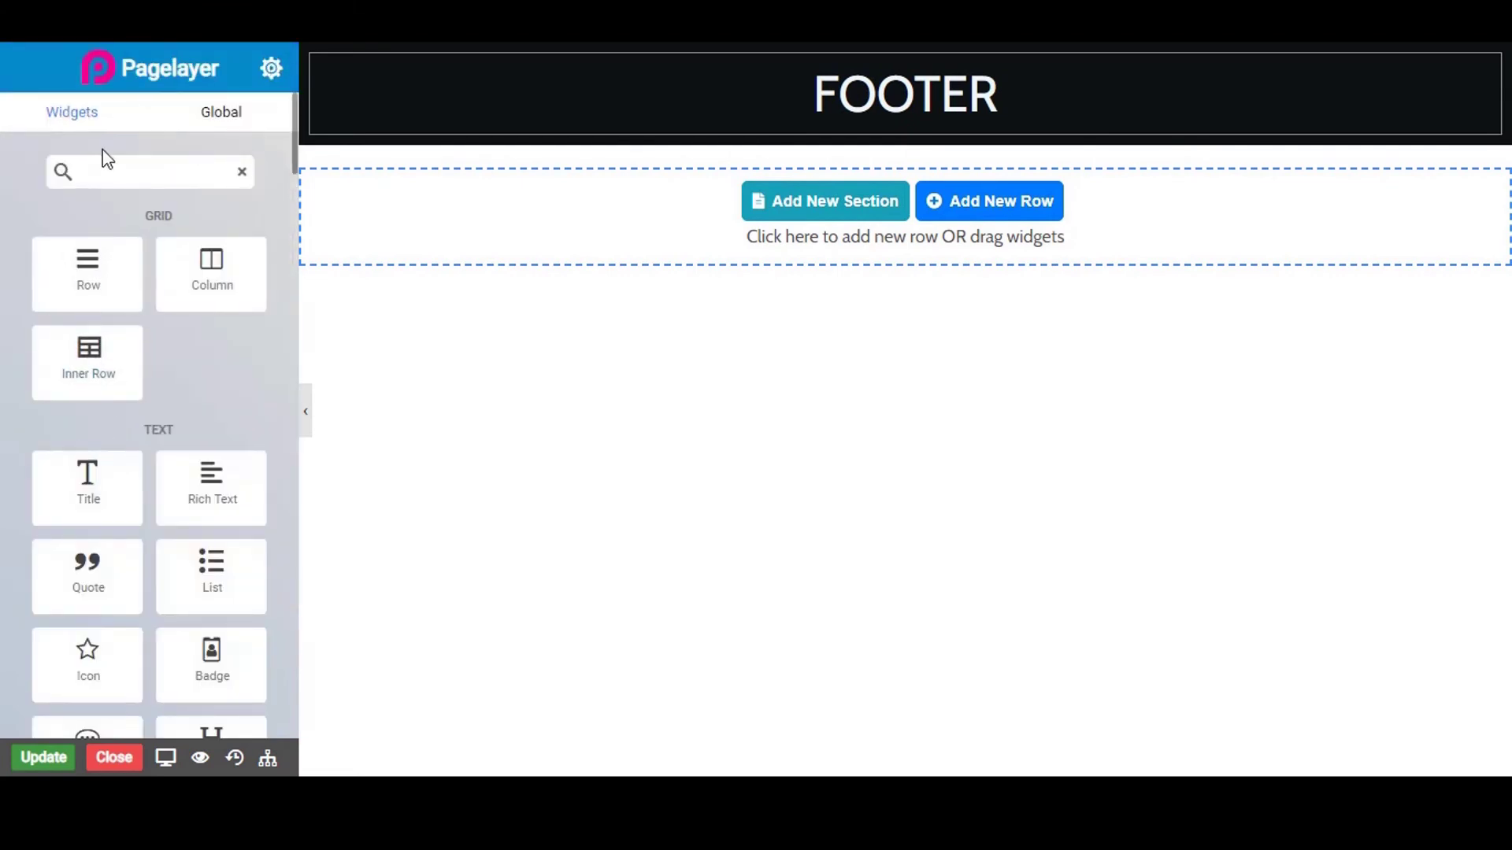
pyautogui.click(92, 172)
pyautogui.write('c')
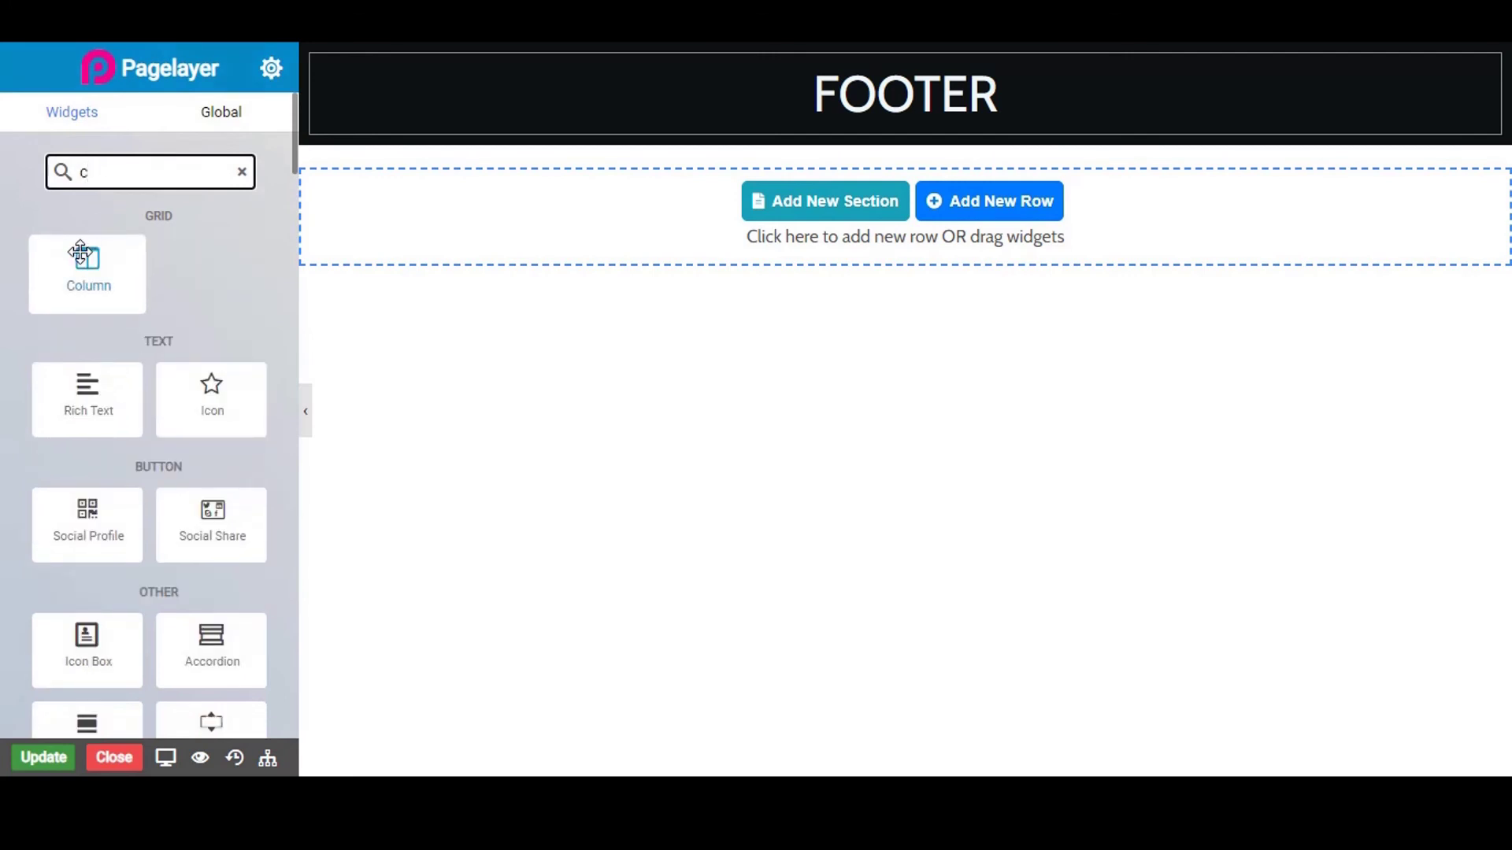
pyautogui.write('op')
pyautogui.moveTo(89, 264); pyautogui.dragTo(709, 149)
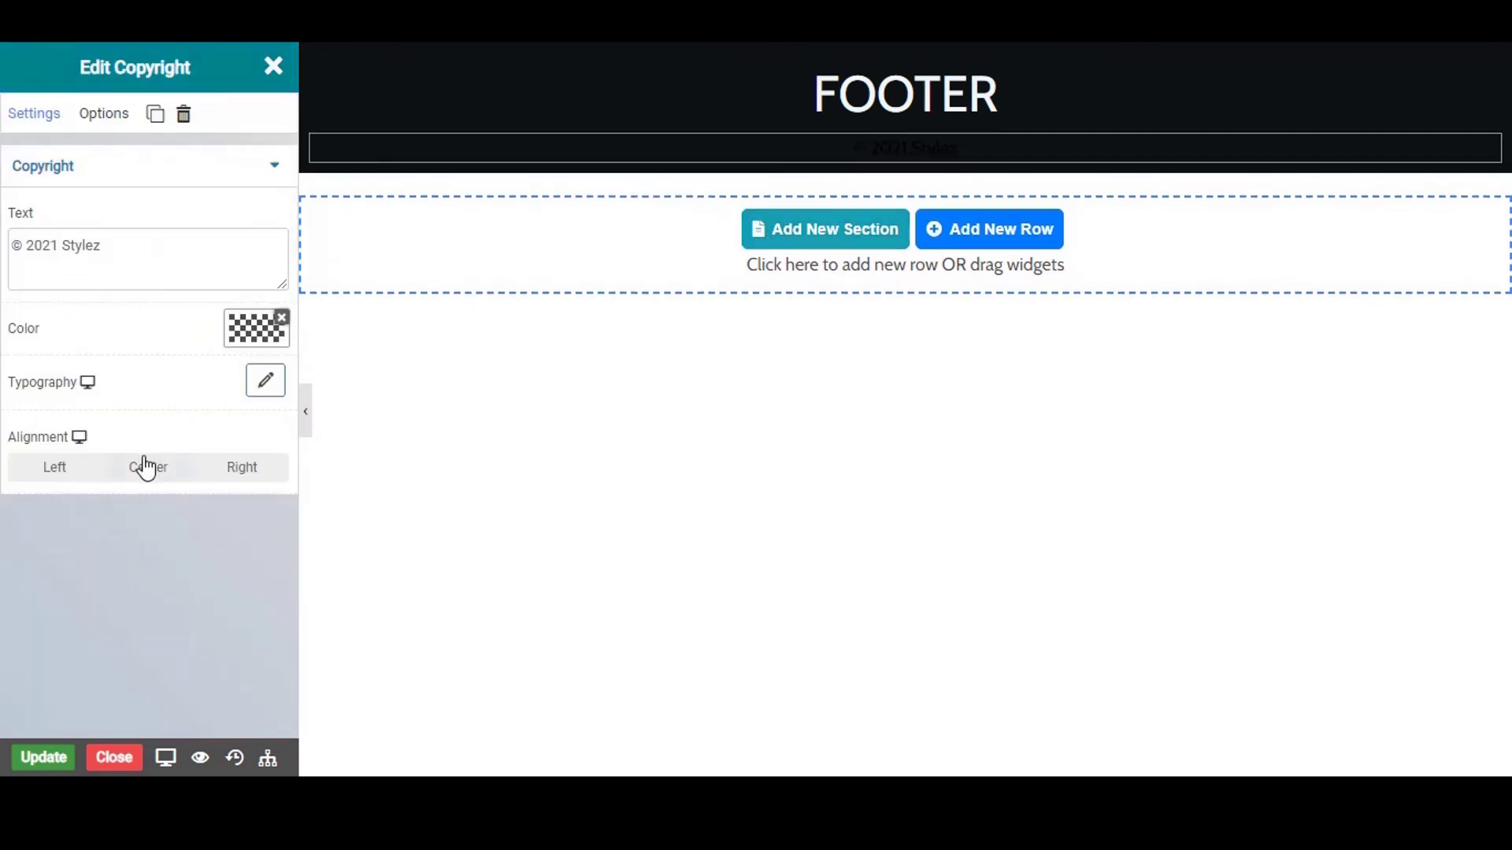
pyautogui.click(146, 467)
# Set the copyright text colour to pure white #ffffff.
pyautogui.click(258, 339)
pyautogui.click(129, 408)
pyautogui.click(111, 523)
pyautogui.click(118, 425)
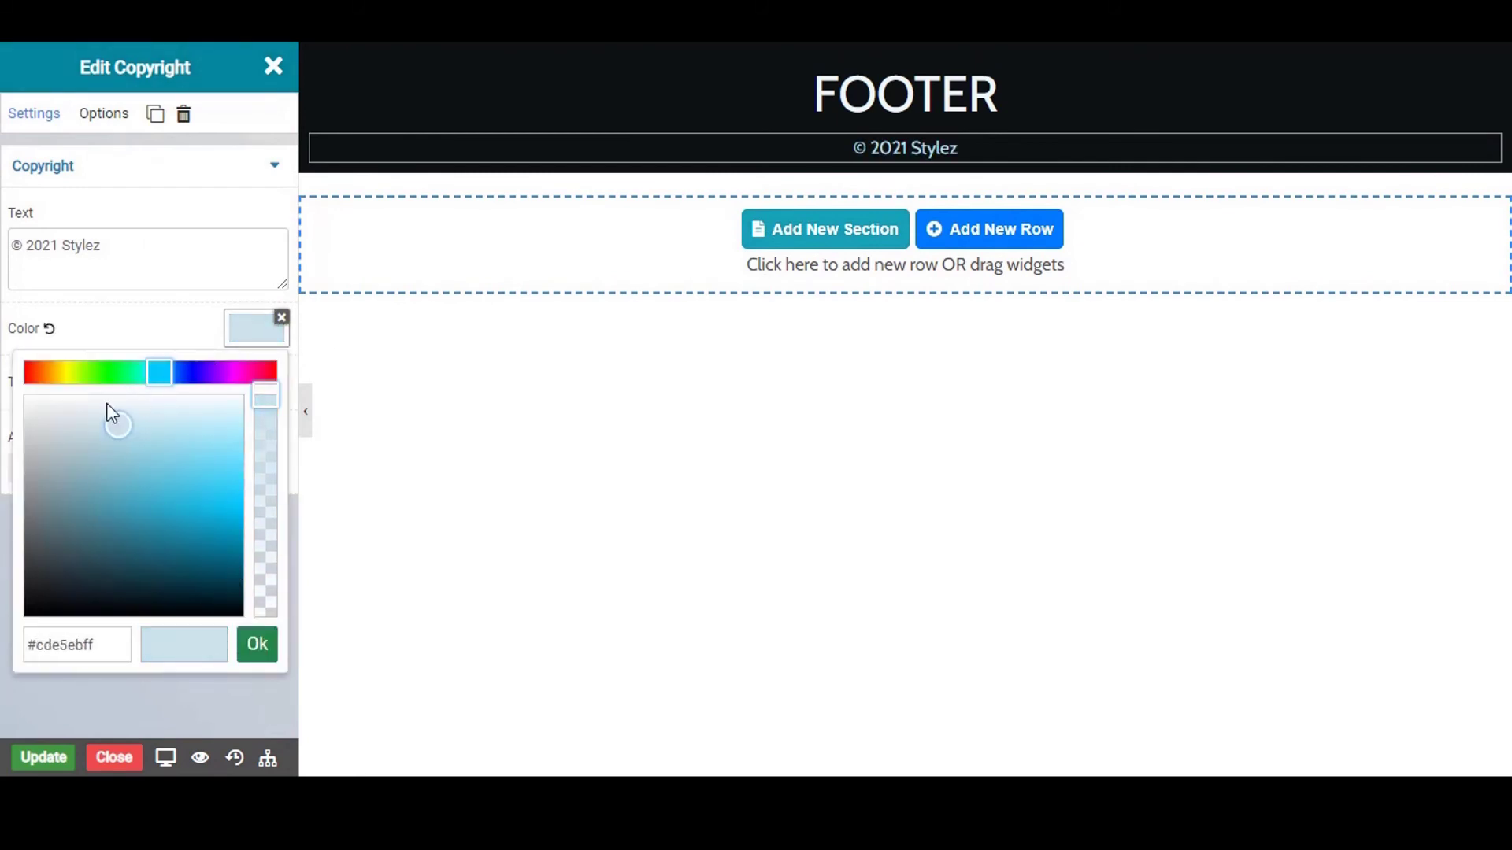
pyautogui.moveTo(117, 426); pyautogui.dragTo(122, 385)
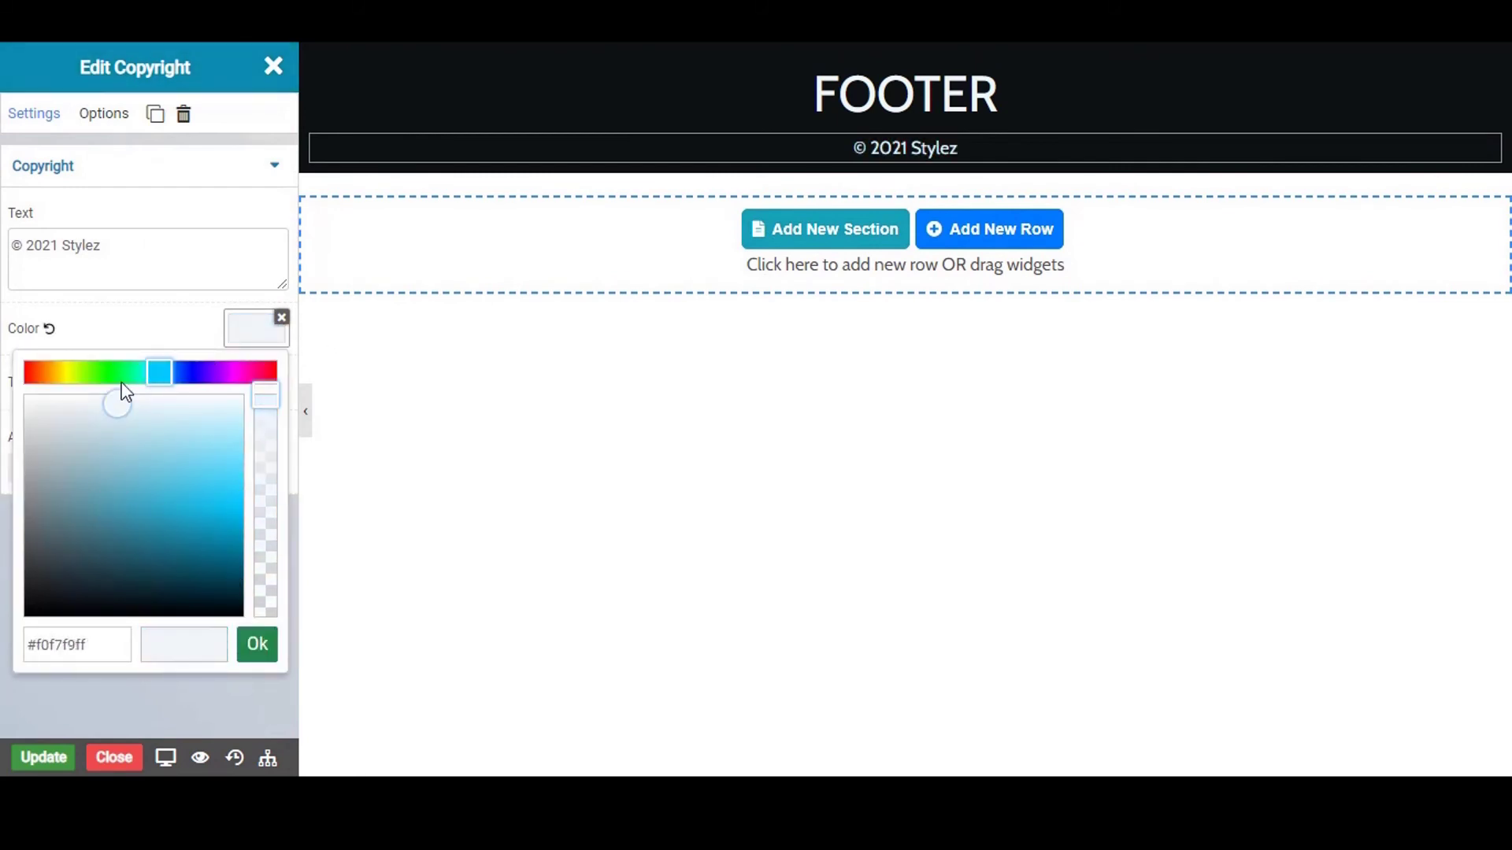
pyautogui.click(253, 652)
pyautogui.click(279, 337)
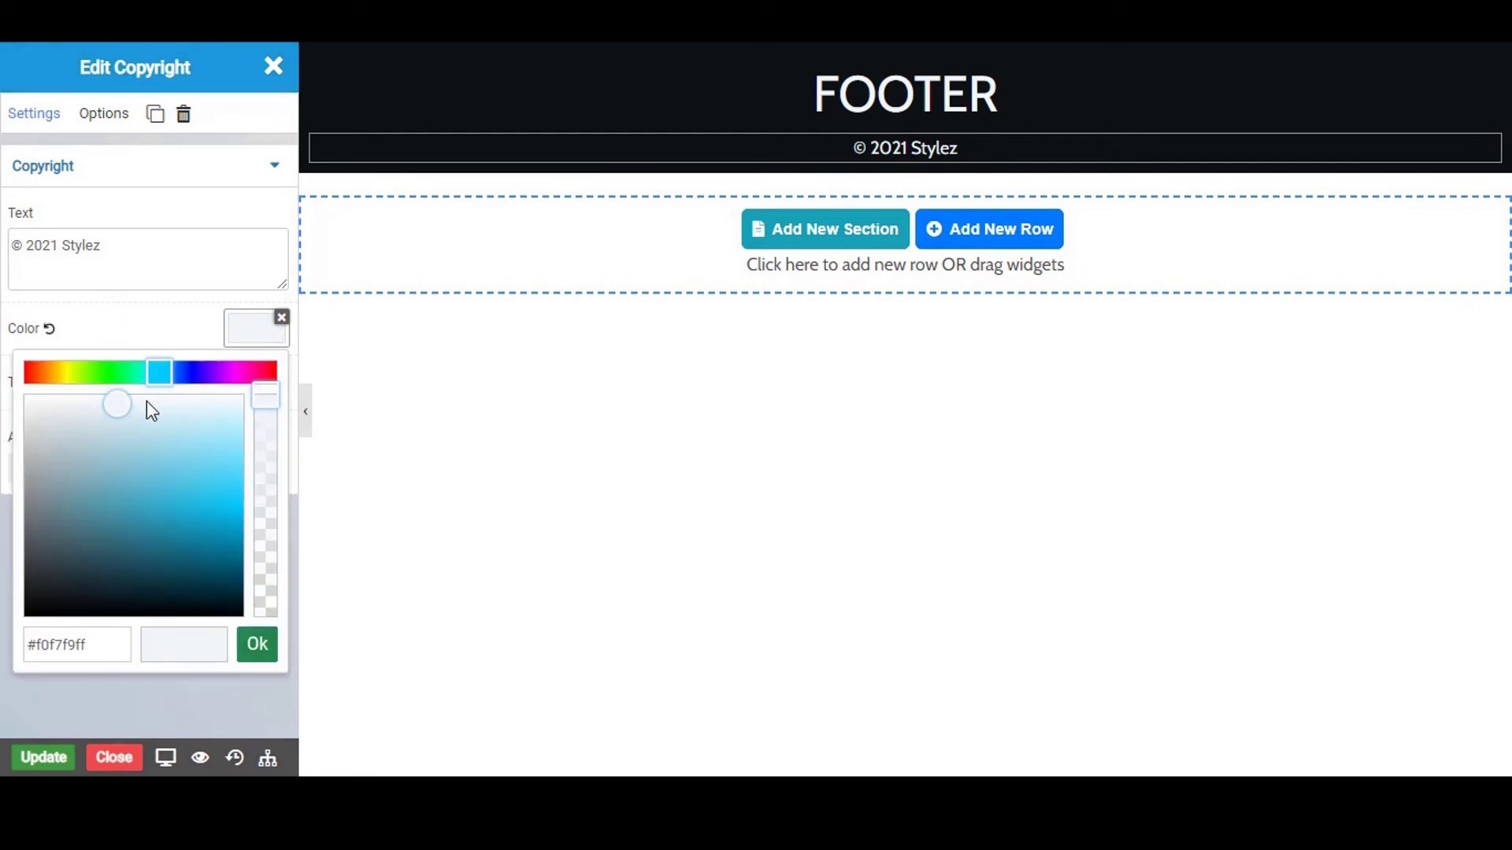
pyautogui.moveTo(142, 412); pyautogui.dragTo(125, 396)
pyautogui.click(256, 647)
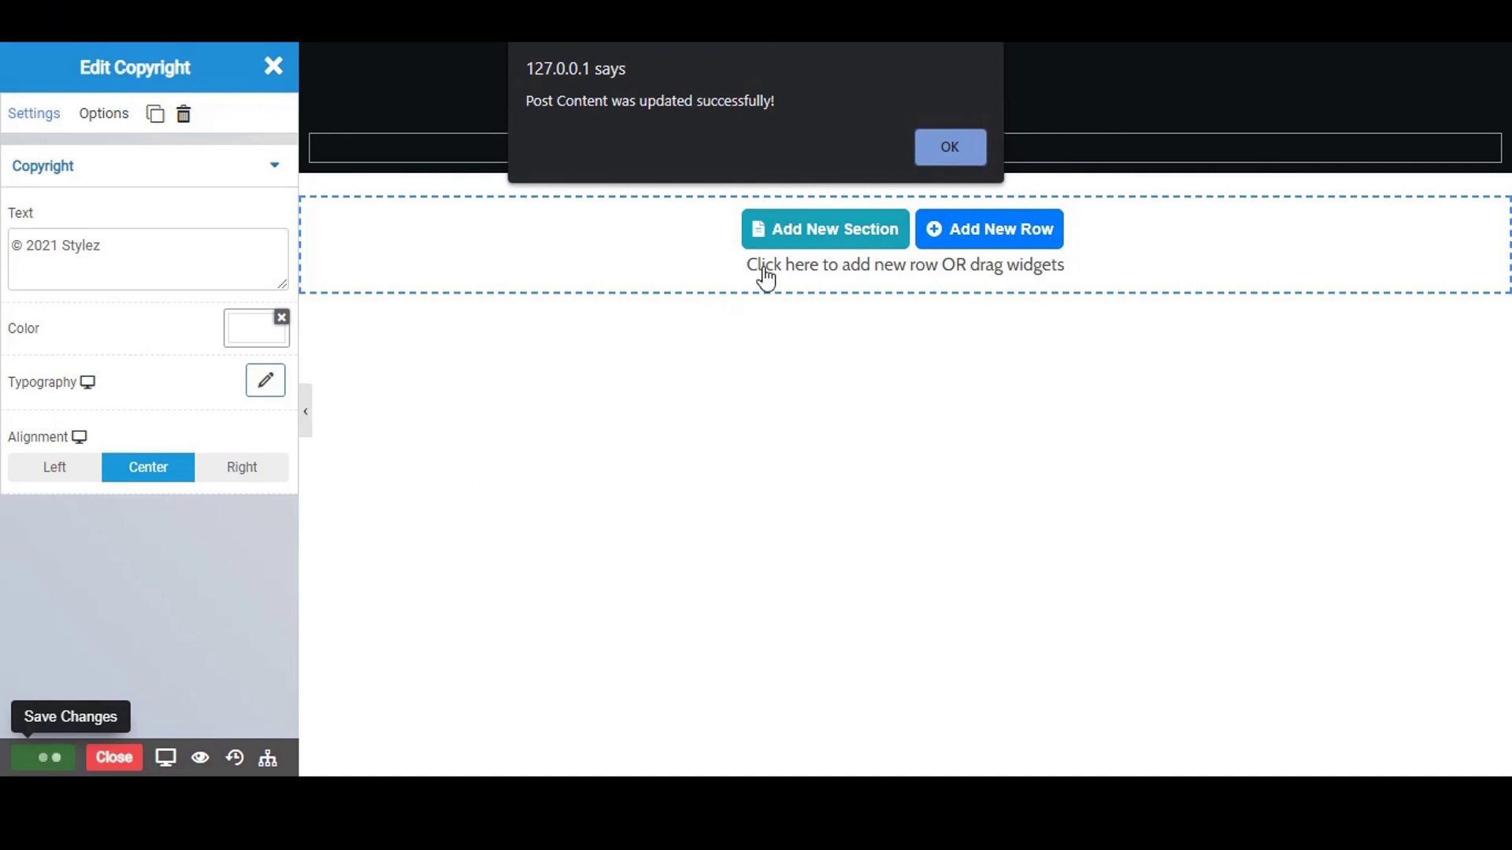
# Save the footer template with Update and dismiss the confirmation.
pyautogui.click(965, 145)
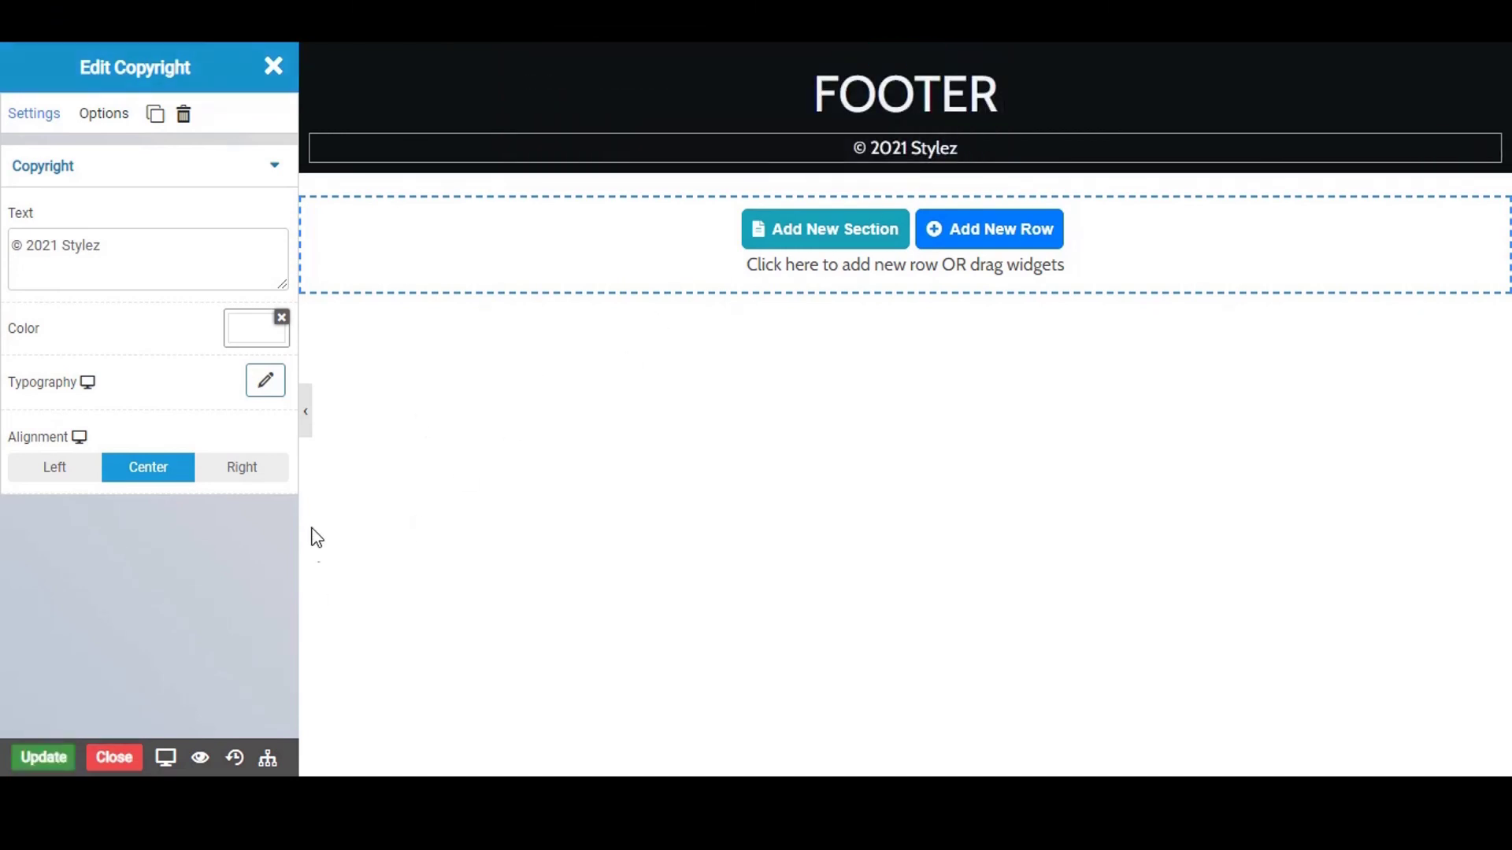
pyautogui.click(43, 757)
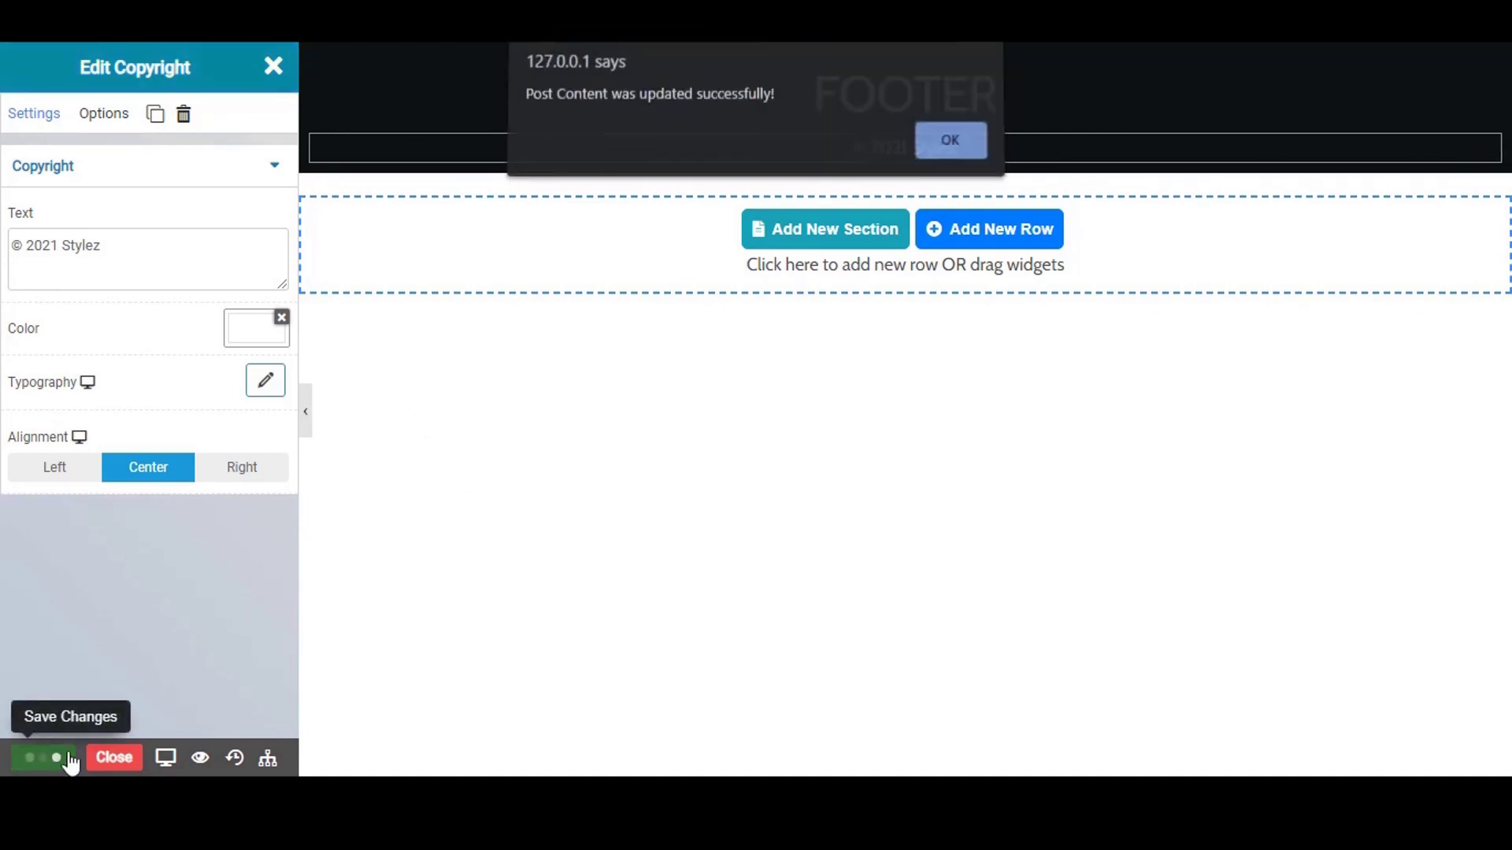
pyautogui.click(959, 152)
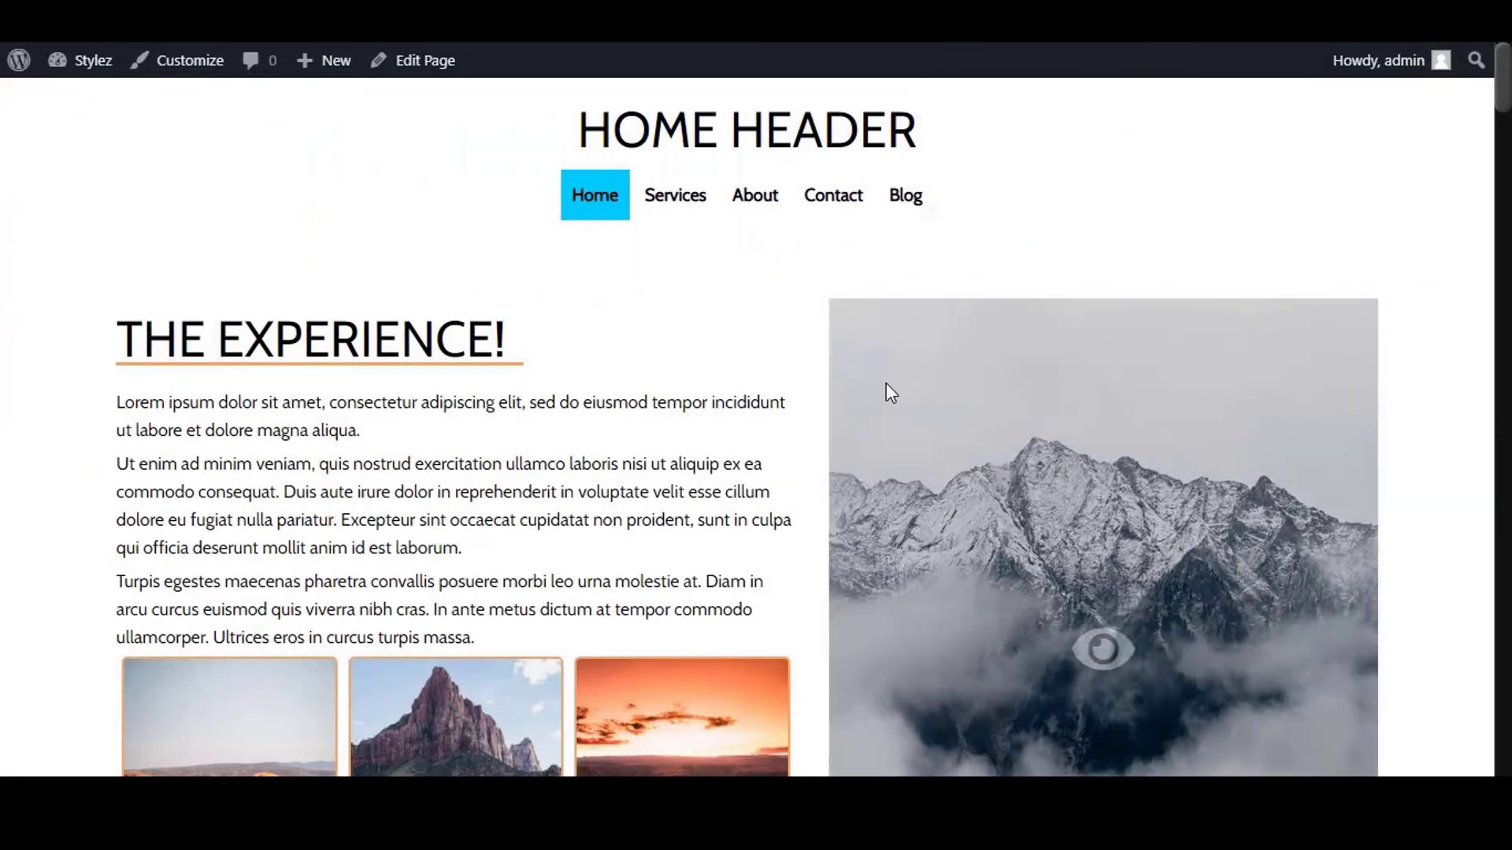
# Scroll the live home page down to check the dark FOOTER and its copyright line.
pyautogui.scroll(-5, 886, 382)
pyautogui.scroll(4, 888, 385)
pyautogui.scroll(2, 917, 384)
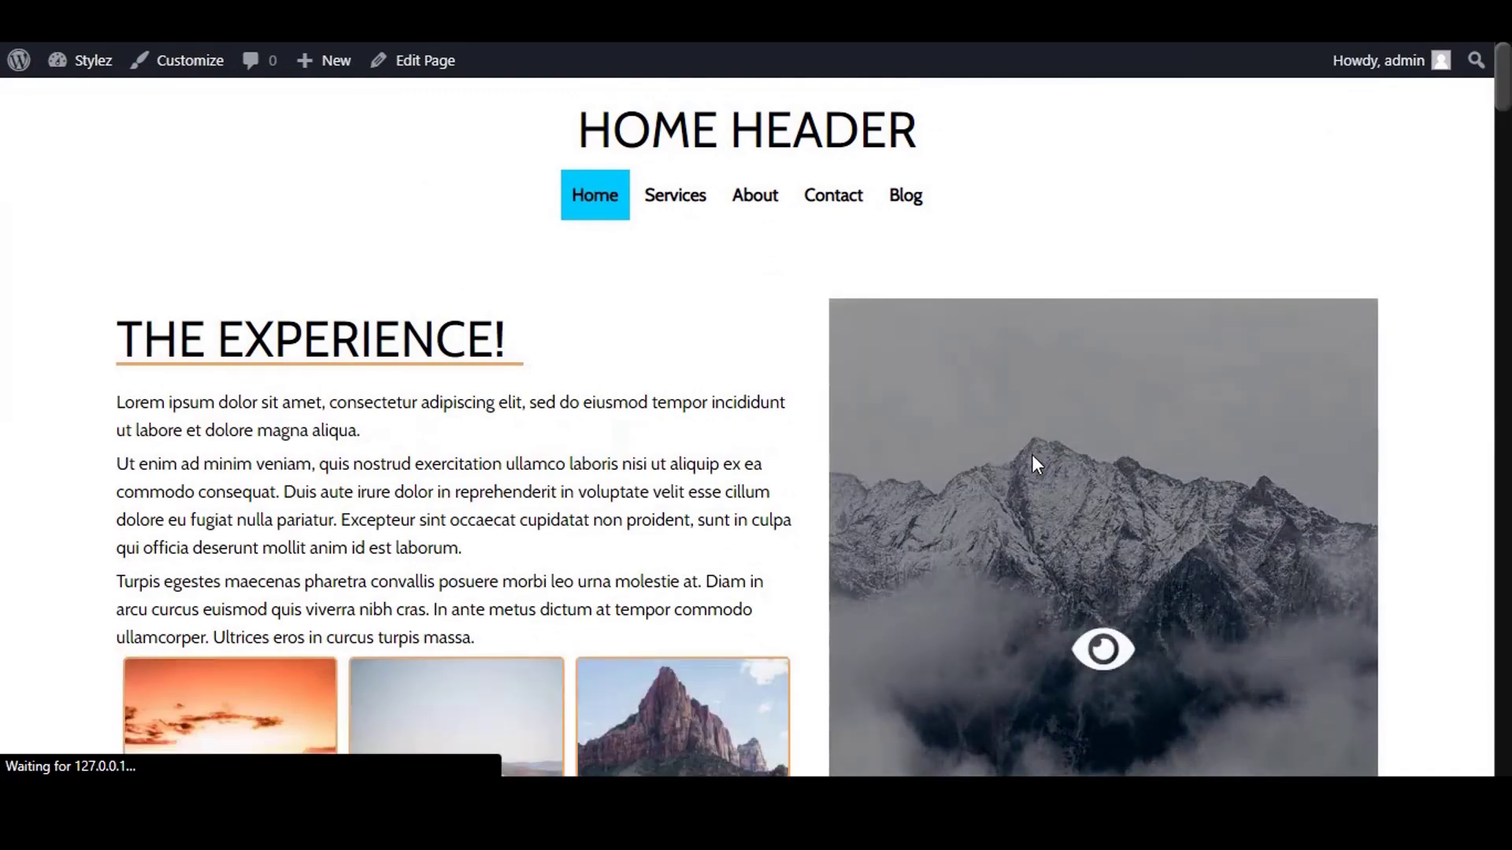
pyautogui.scroll(-15, 1030, 461)
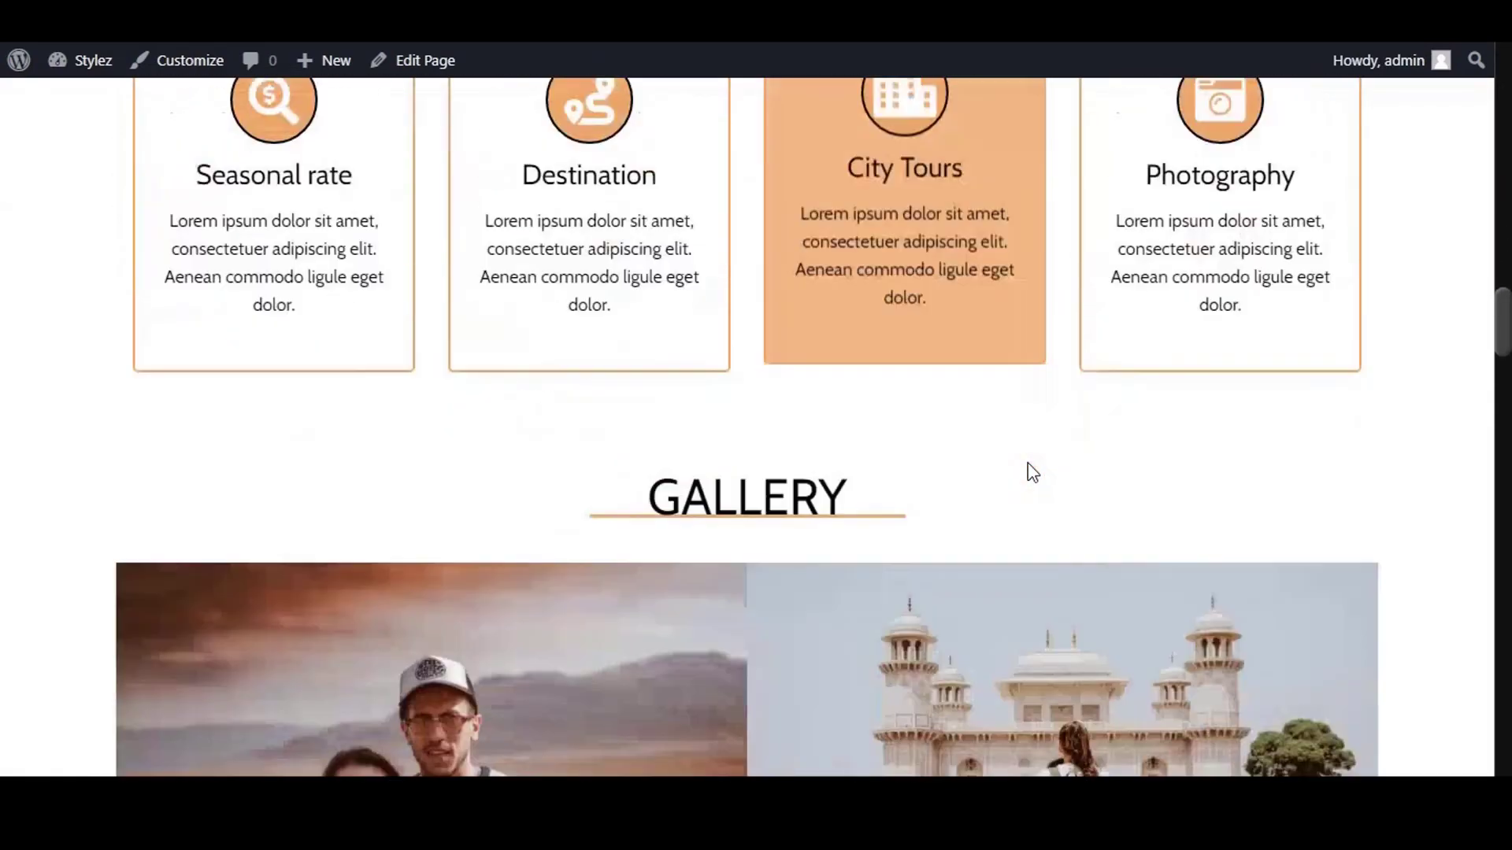
pyautogui.scroll(-20, 1028, 463)
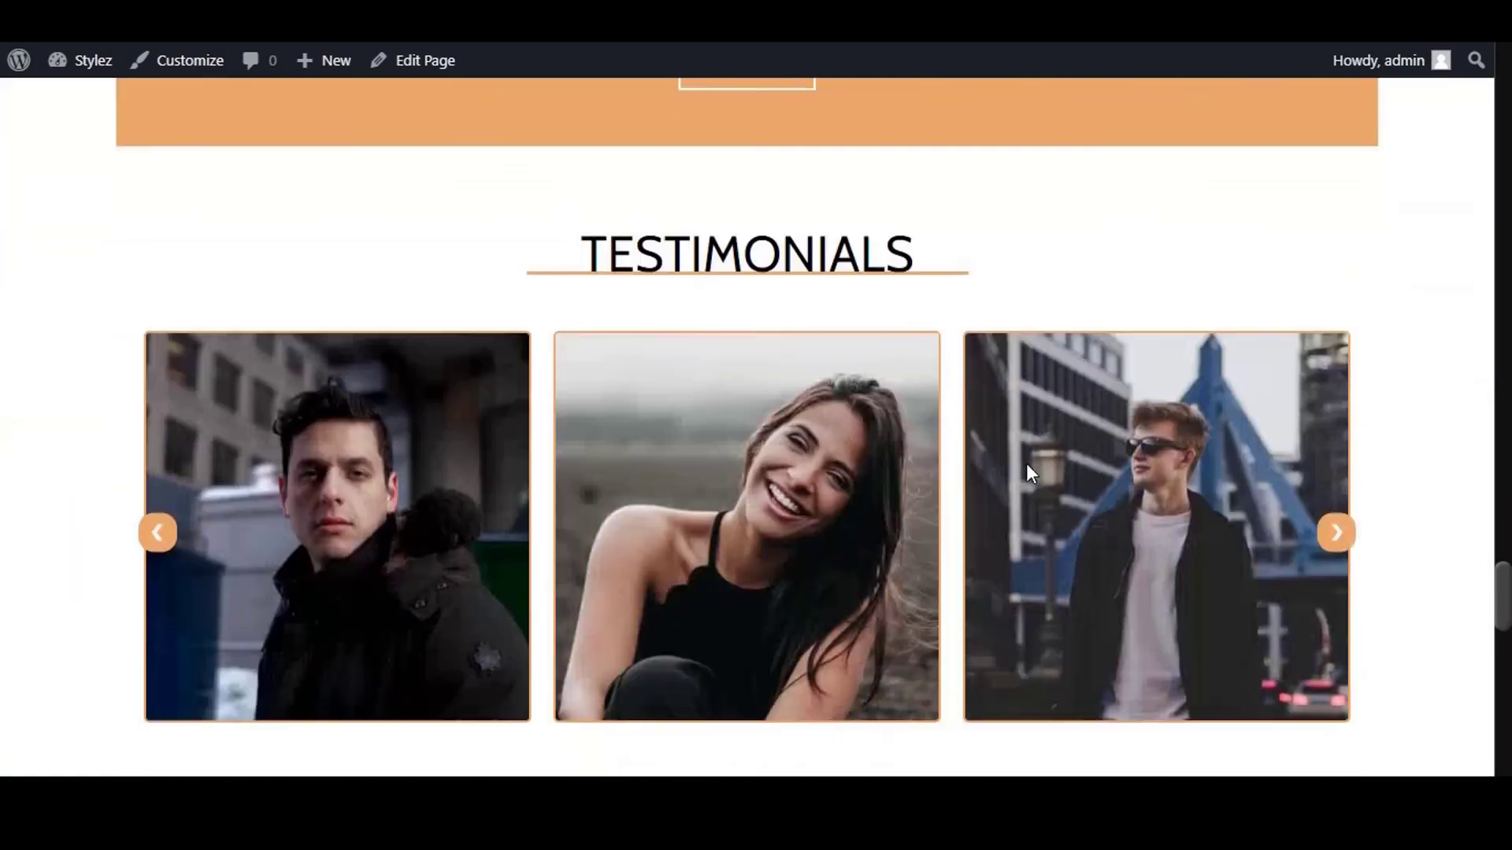
pyautogui.scroll(-20, 1027, 463)
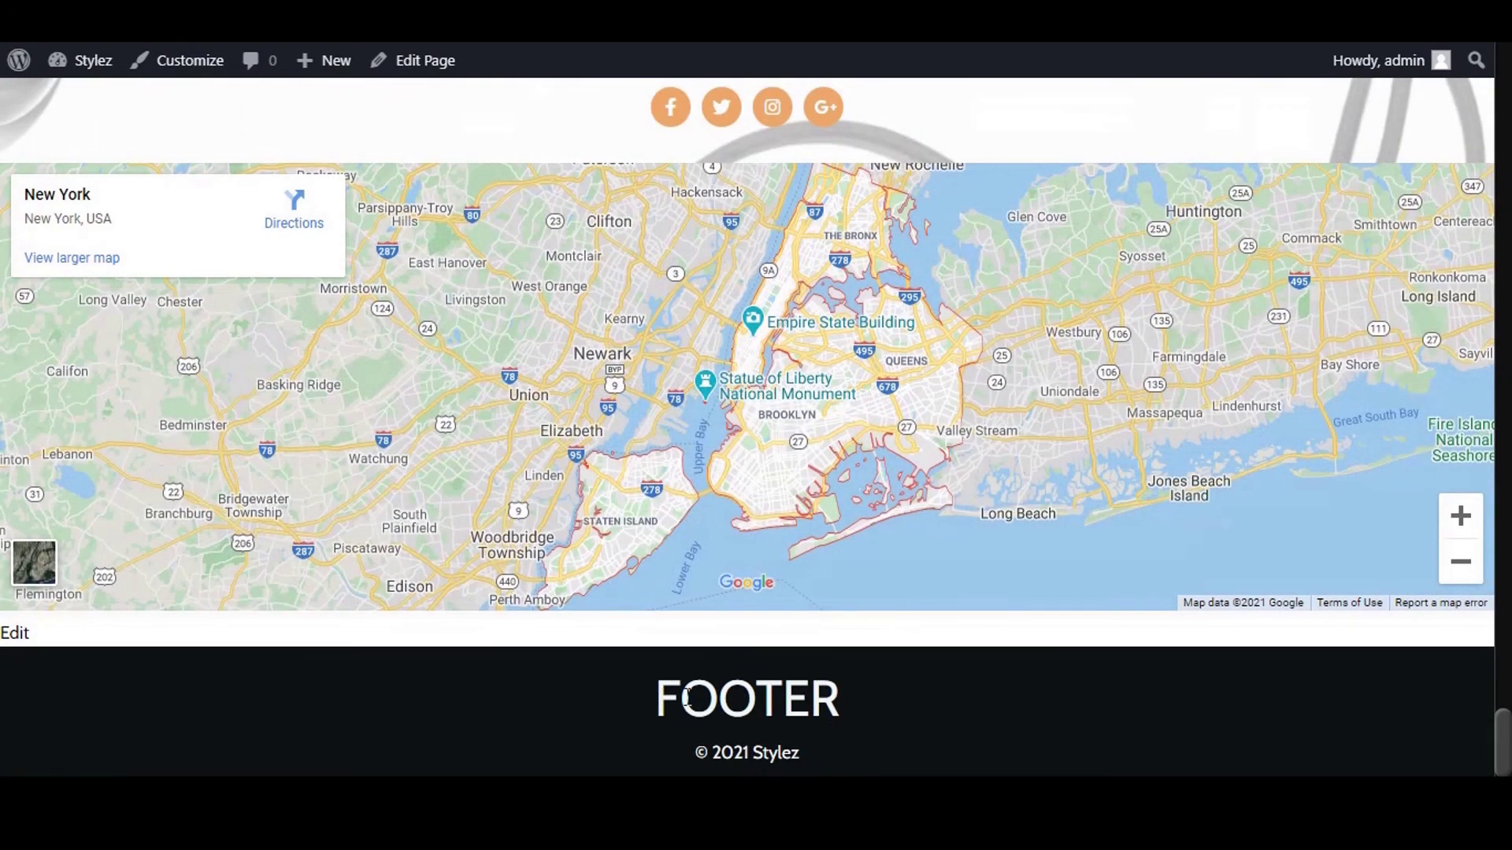
pyautogui.doubleClick(689, 698)
pyautogui.click(829, 744)
# Go to the Services page and scroll to its footer.
pyautogui.scroll(15, 995, 679)
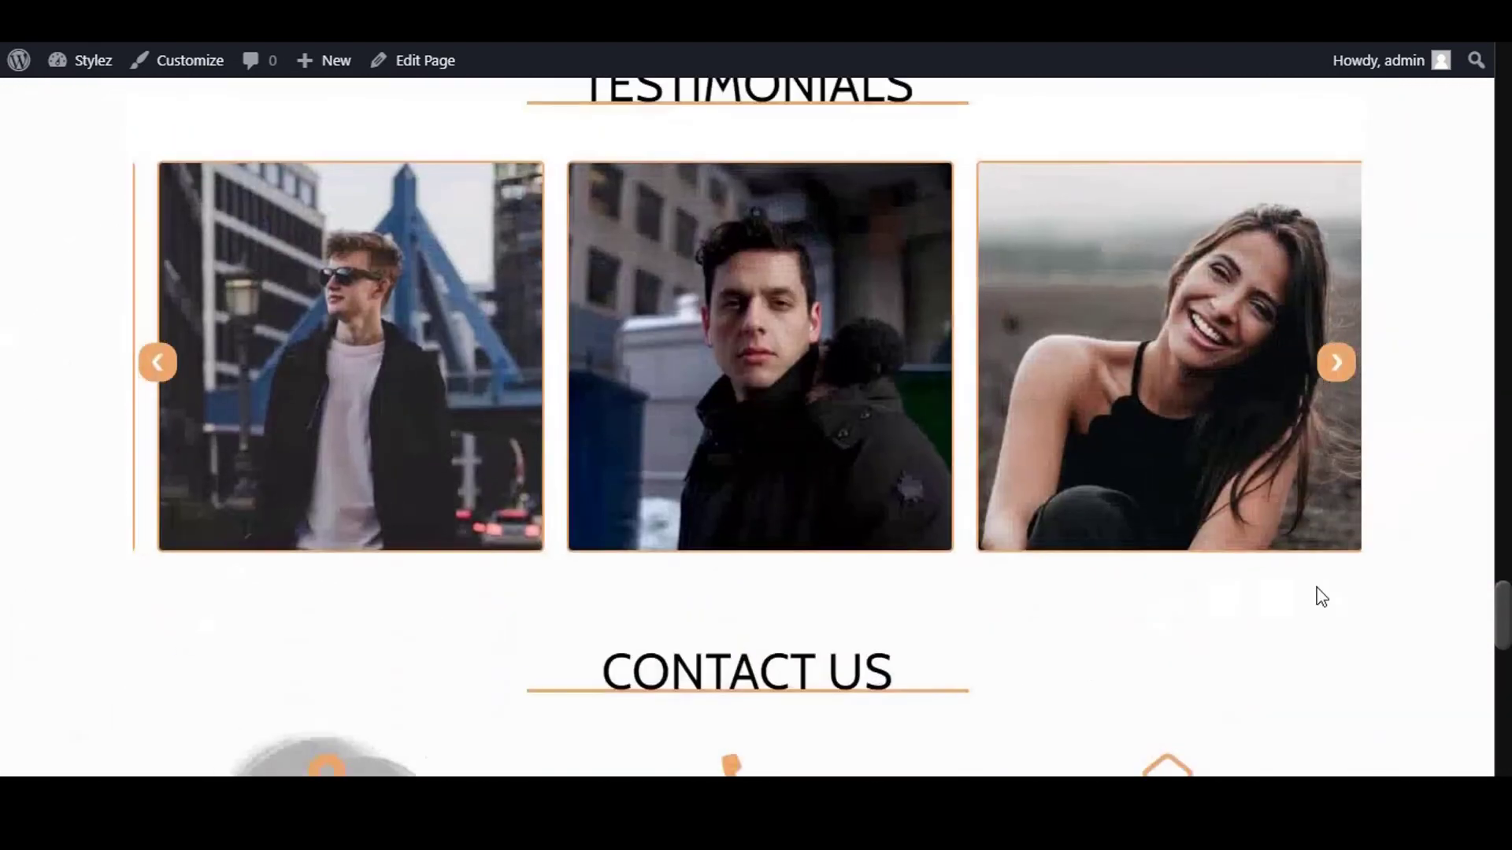
pyautogui.moveTo(1504, 622); pyautogui.dragTo(1504, 102)
pyautogui.click(665, 221)
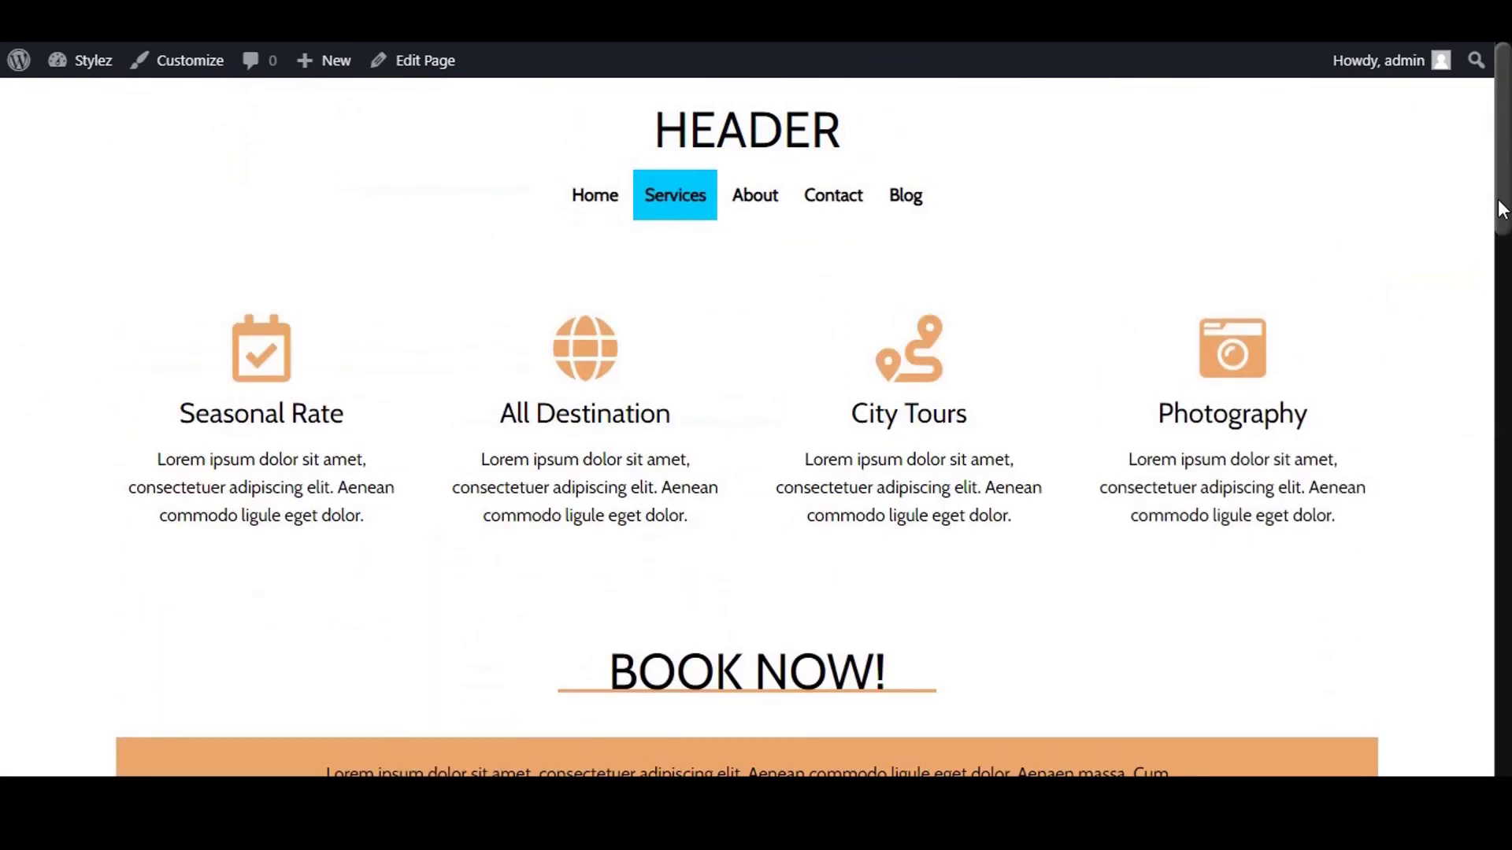
pyautogui.moveTo(1501, 209); pyautogui.dragTo(1508, 766)
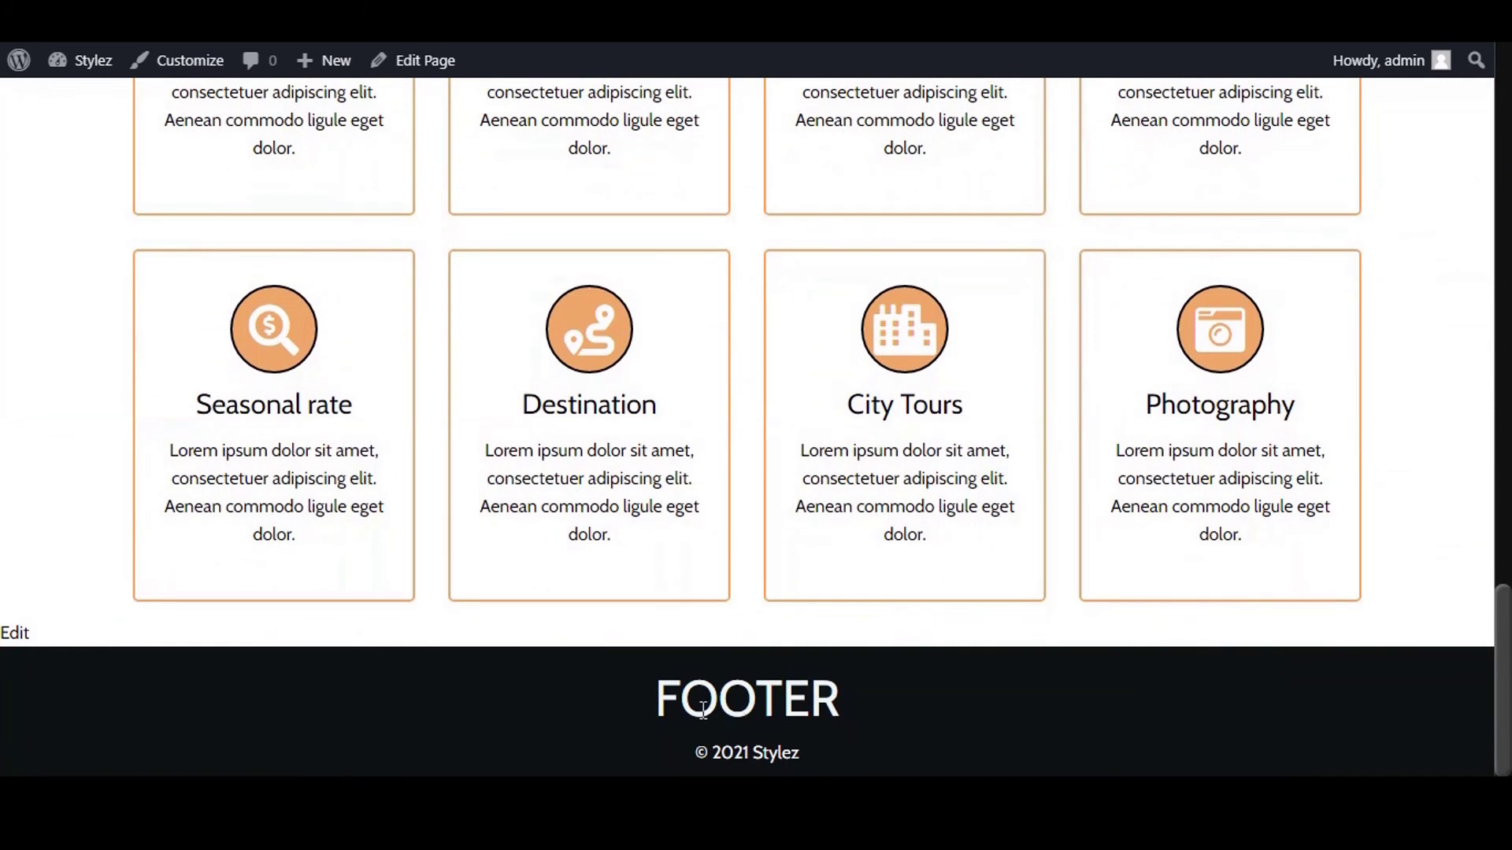